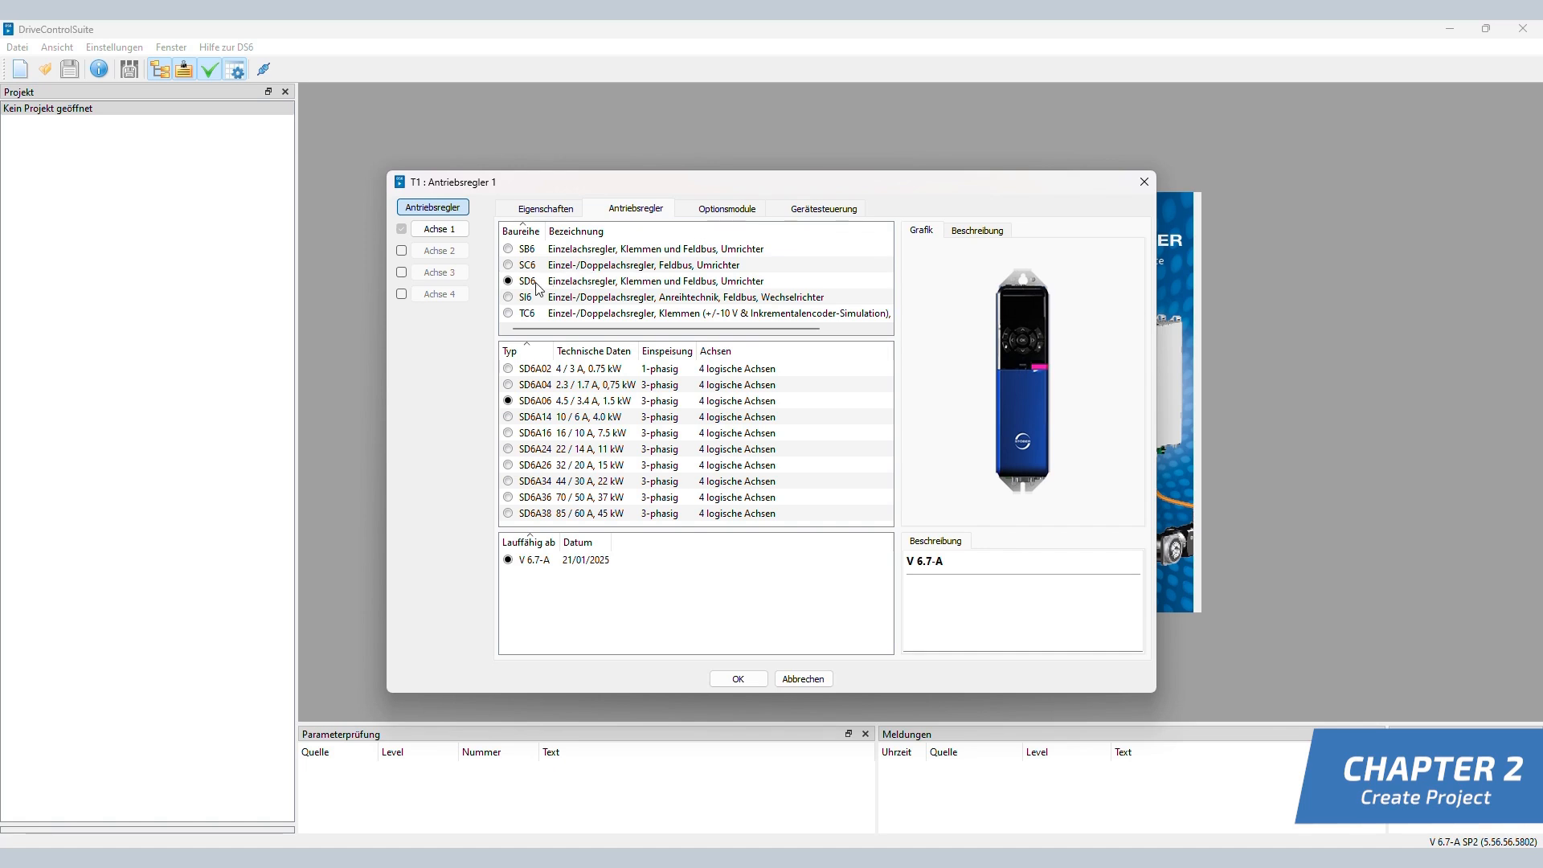
Choose the SC6 series drive controller, type SC6A062, with firmware V 6.7-A SP2-PN.
left_click(515, 266)
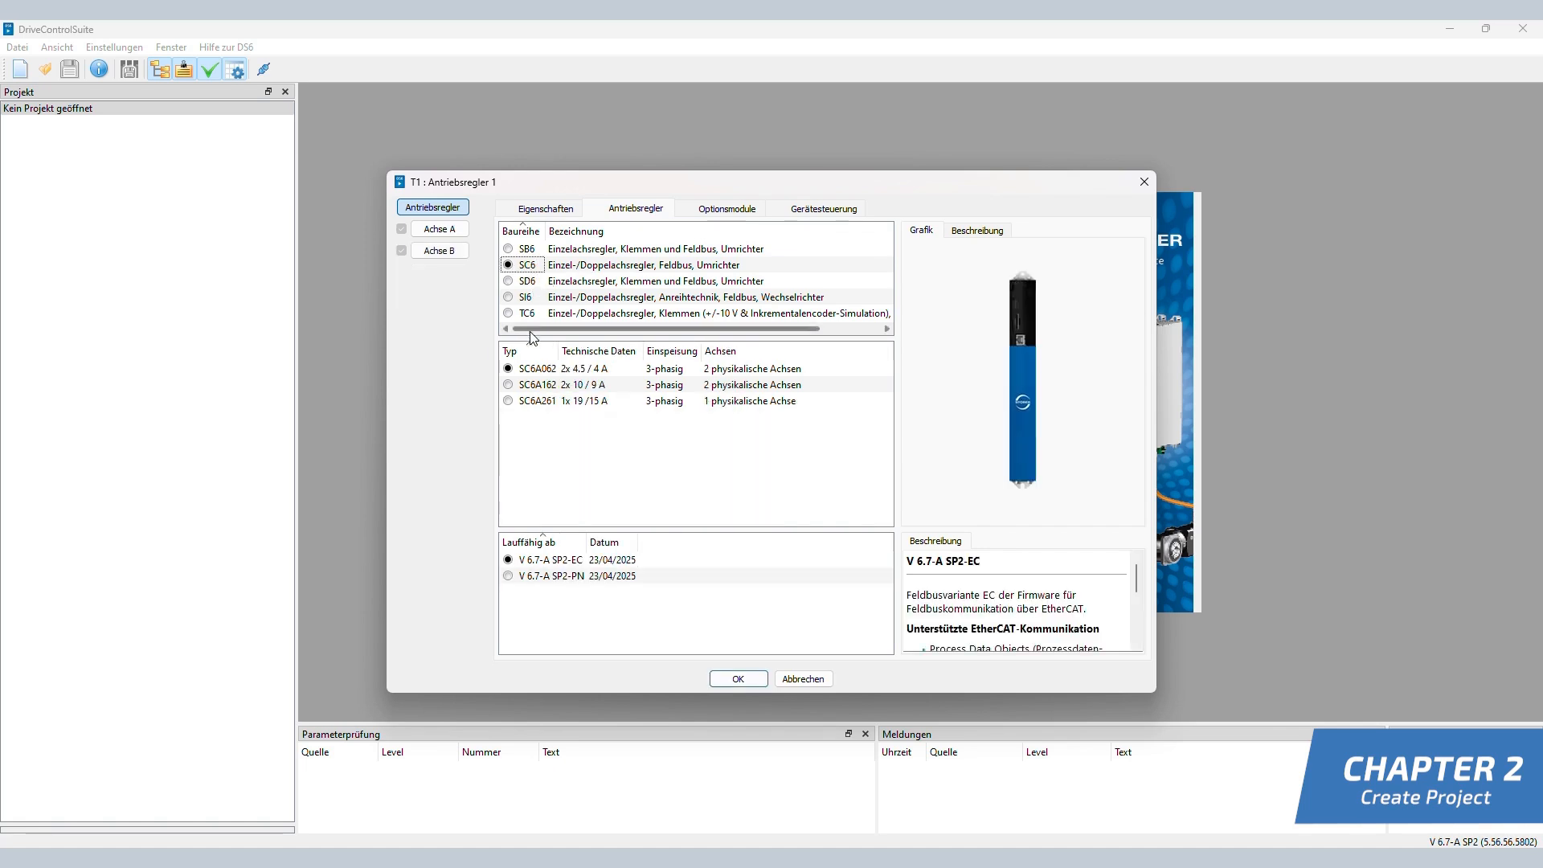
left_click(538, 370)
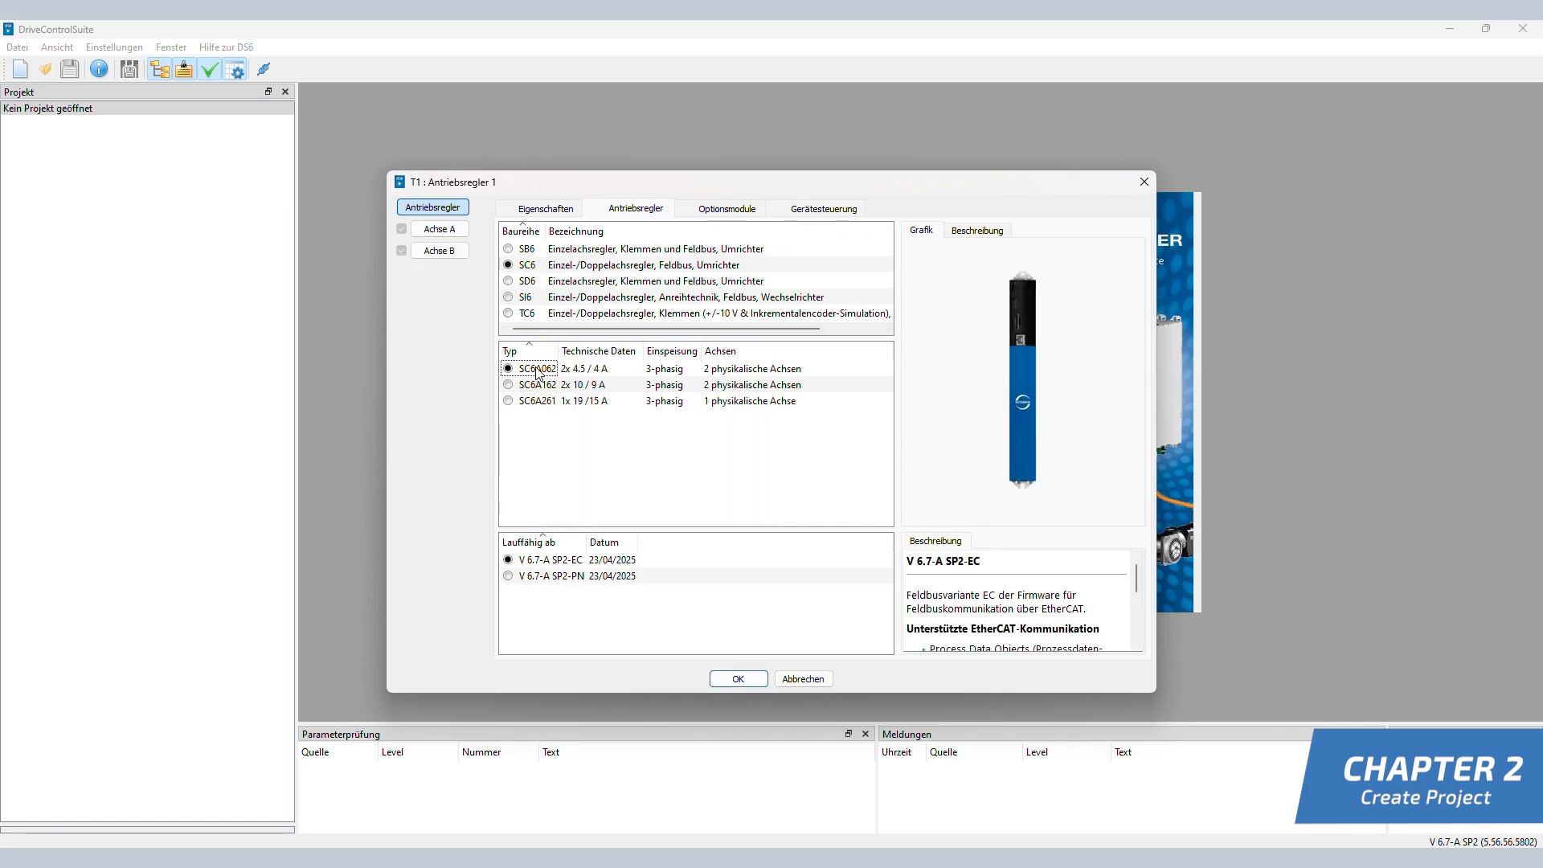
left_click(517, 577)
Set the device control to PROFIdrive (103) with PROFINET Rx (102) and PROFINET Tx (102) process data.
left_click(816, 212)
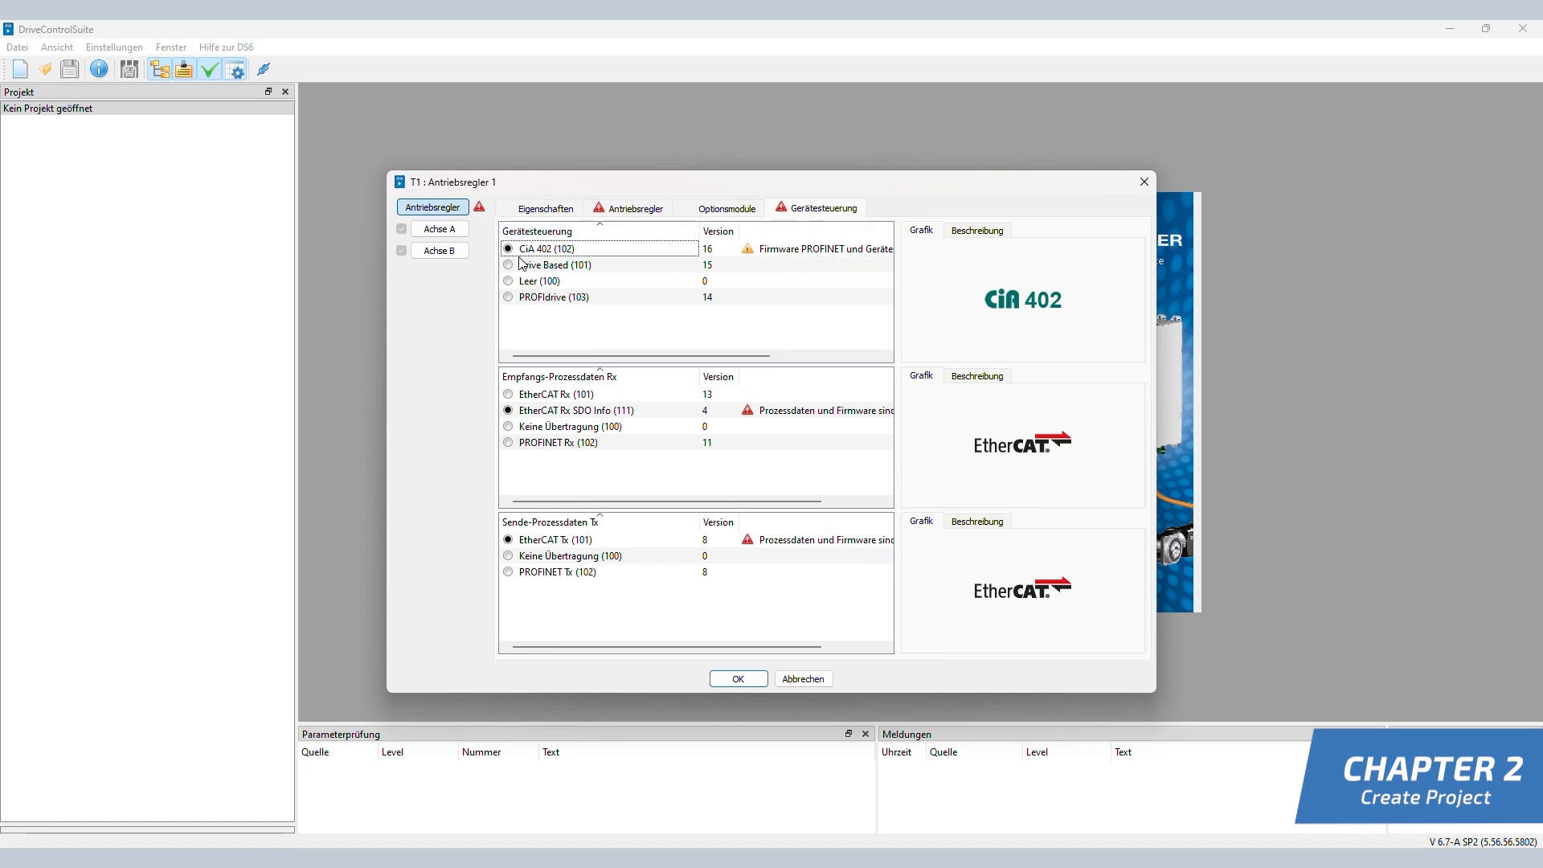
left_click(518, 299)
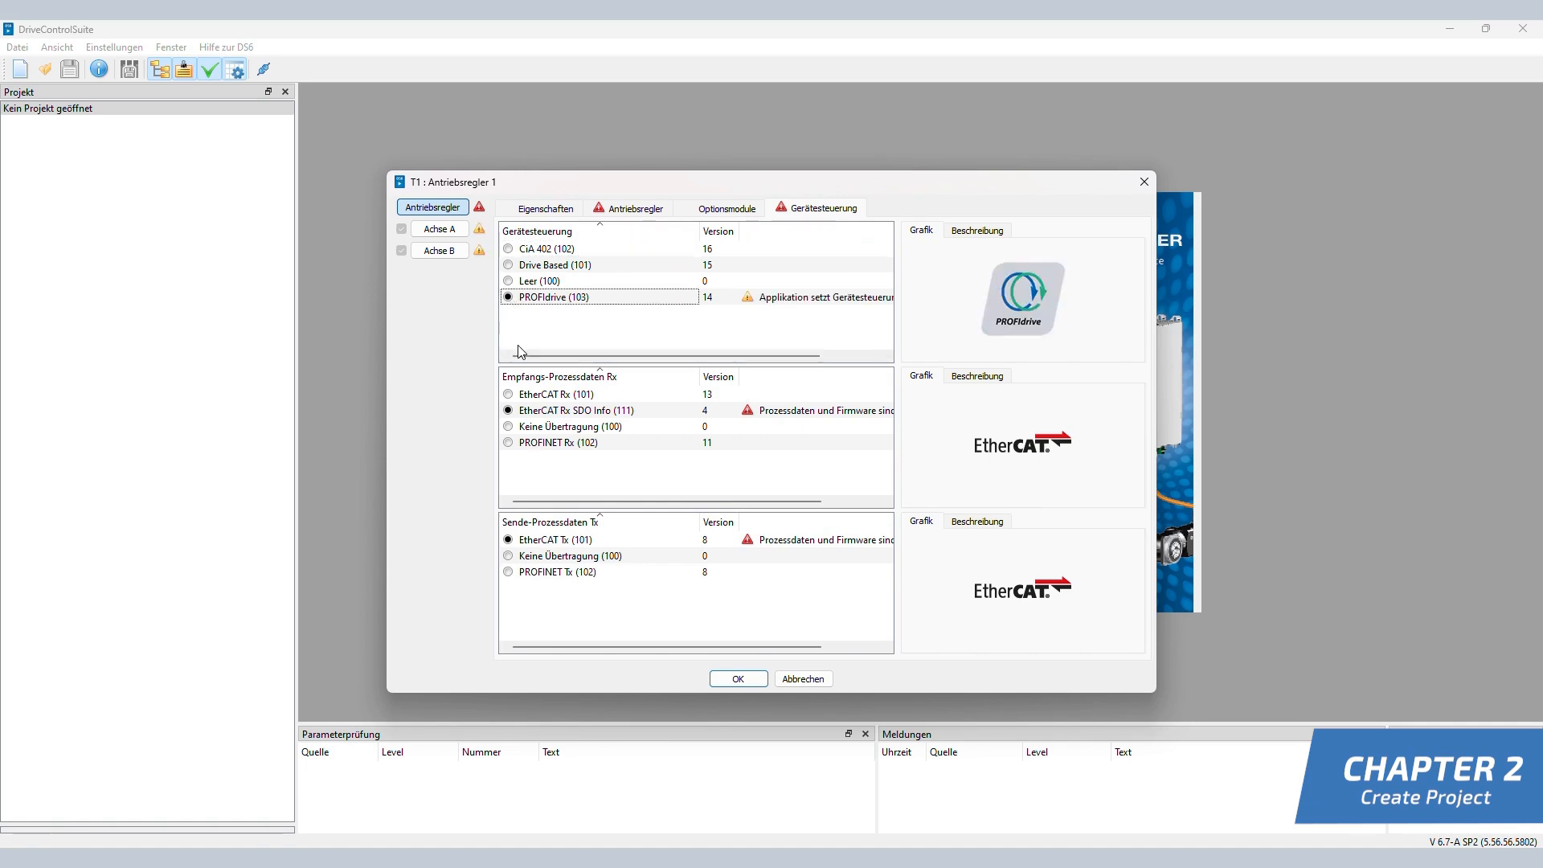
left_click(509, 443)
left_click(509, 572)
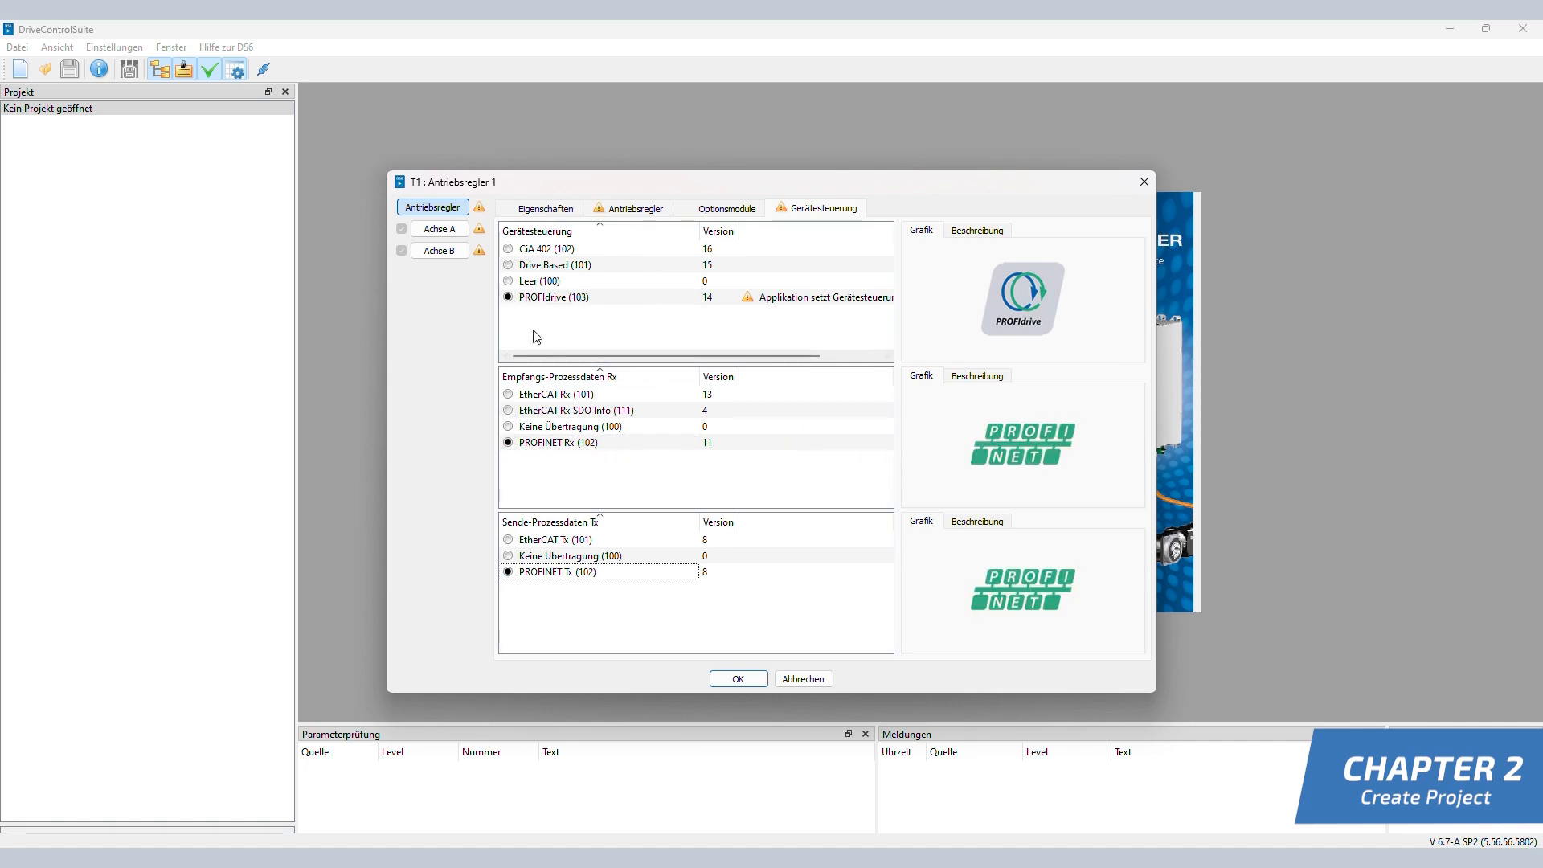
Assign the PROFIdrive (10) application and the EZ401U motor (ke 96, 3000 rpm) to Achse A.
left_click(443, 232)
left_click(625, 211)
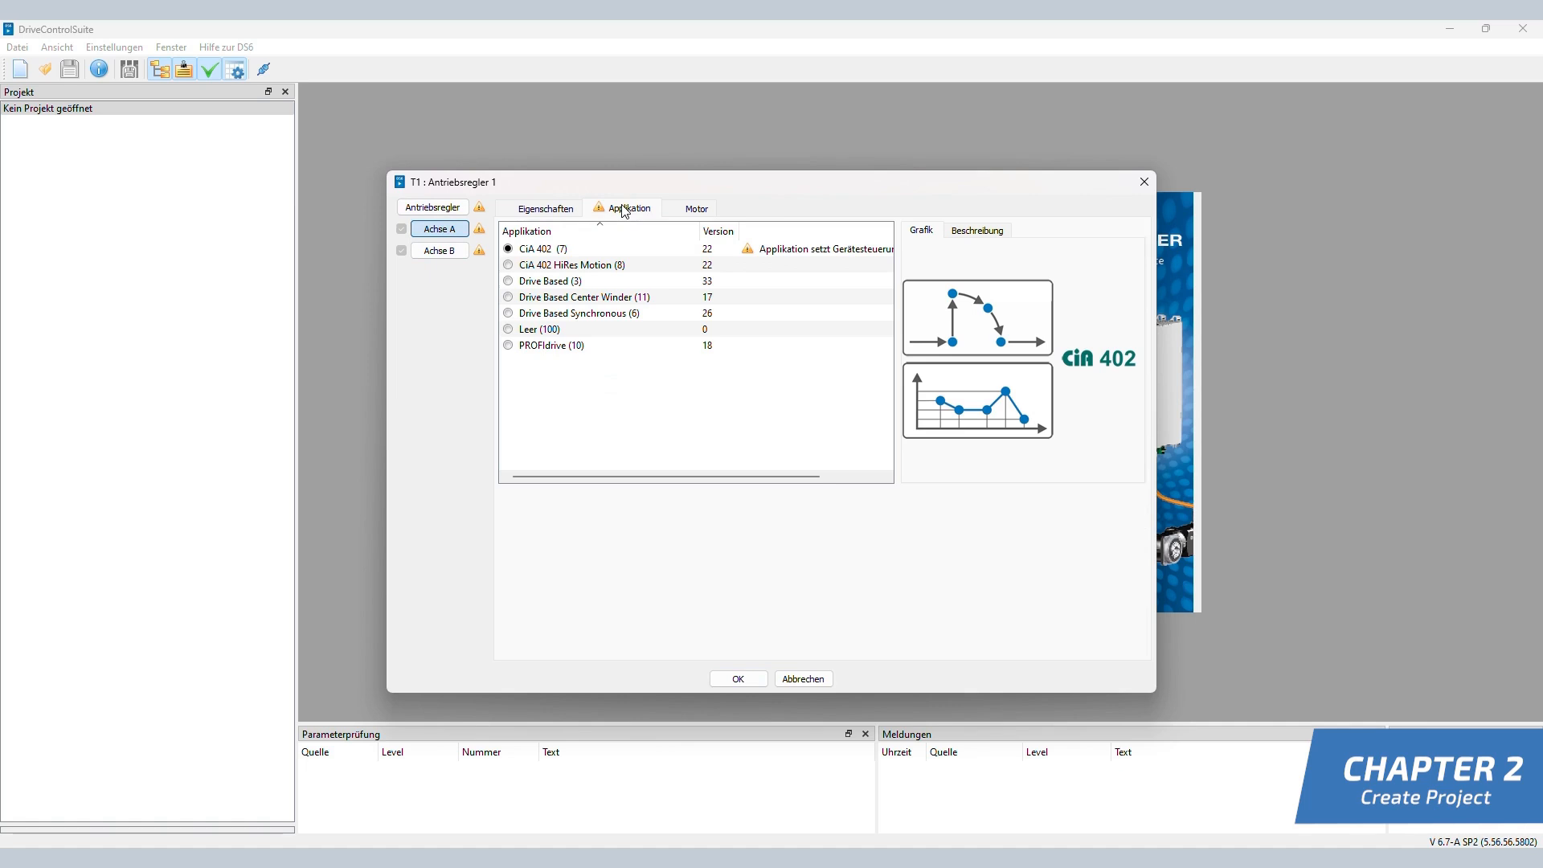
left_click(522, 351)
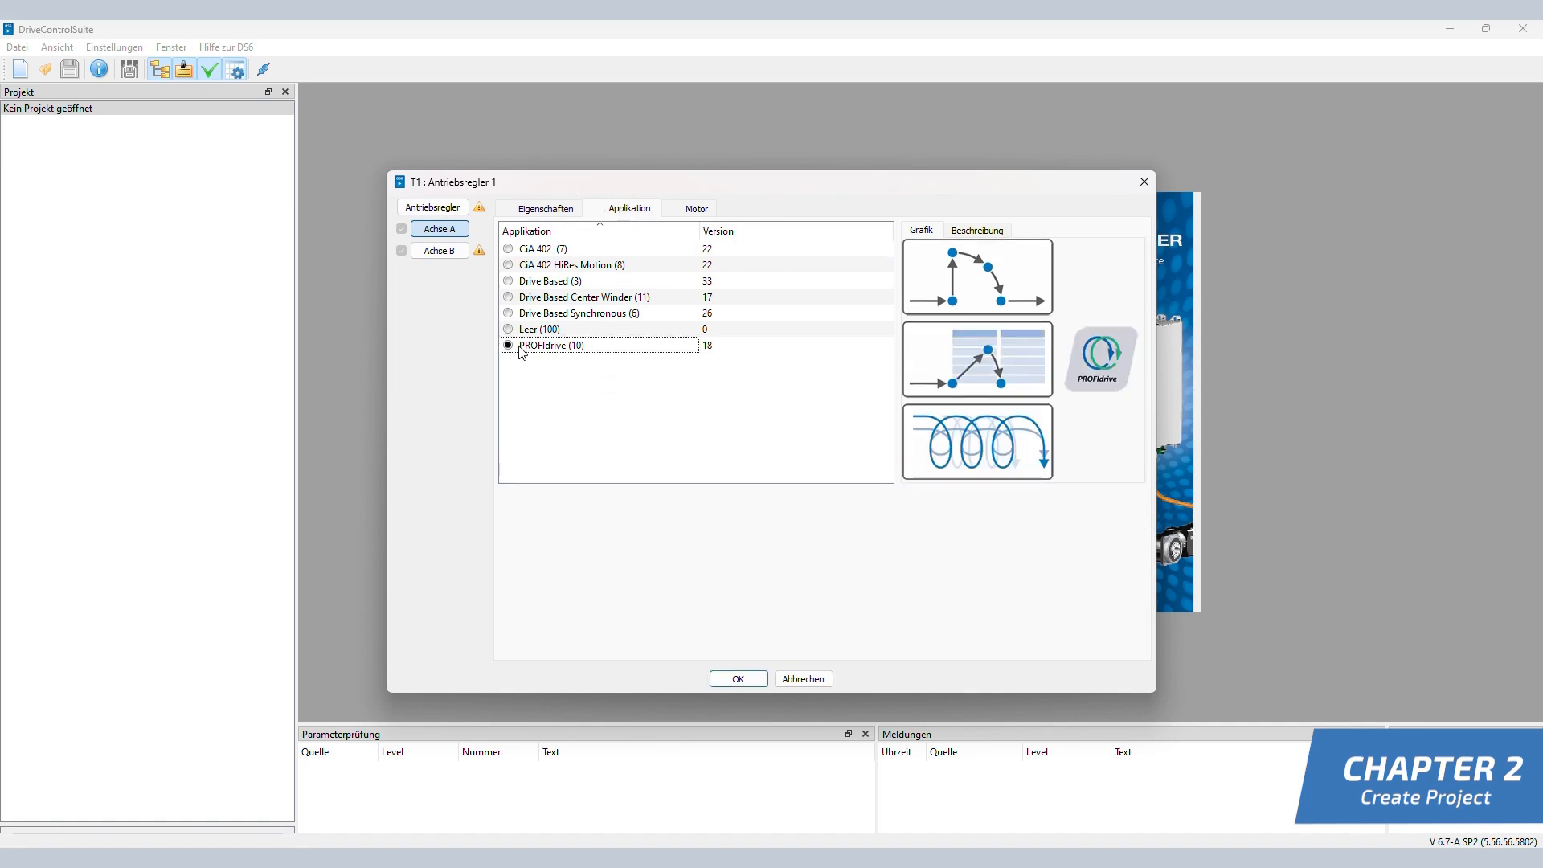
left_click(689, 211)
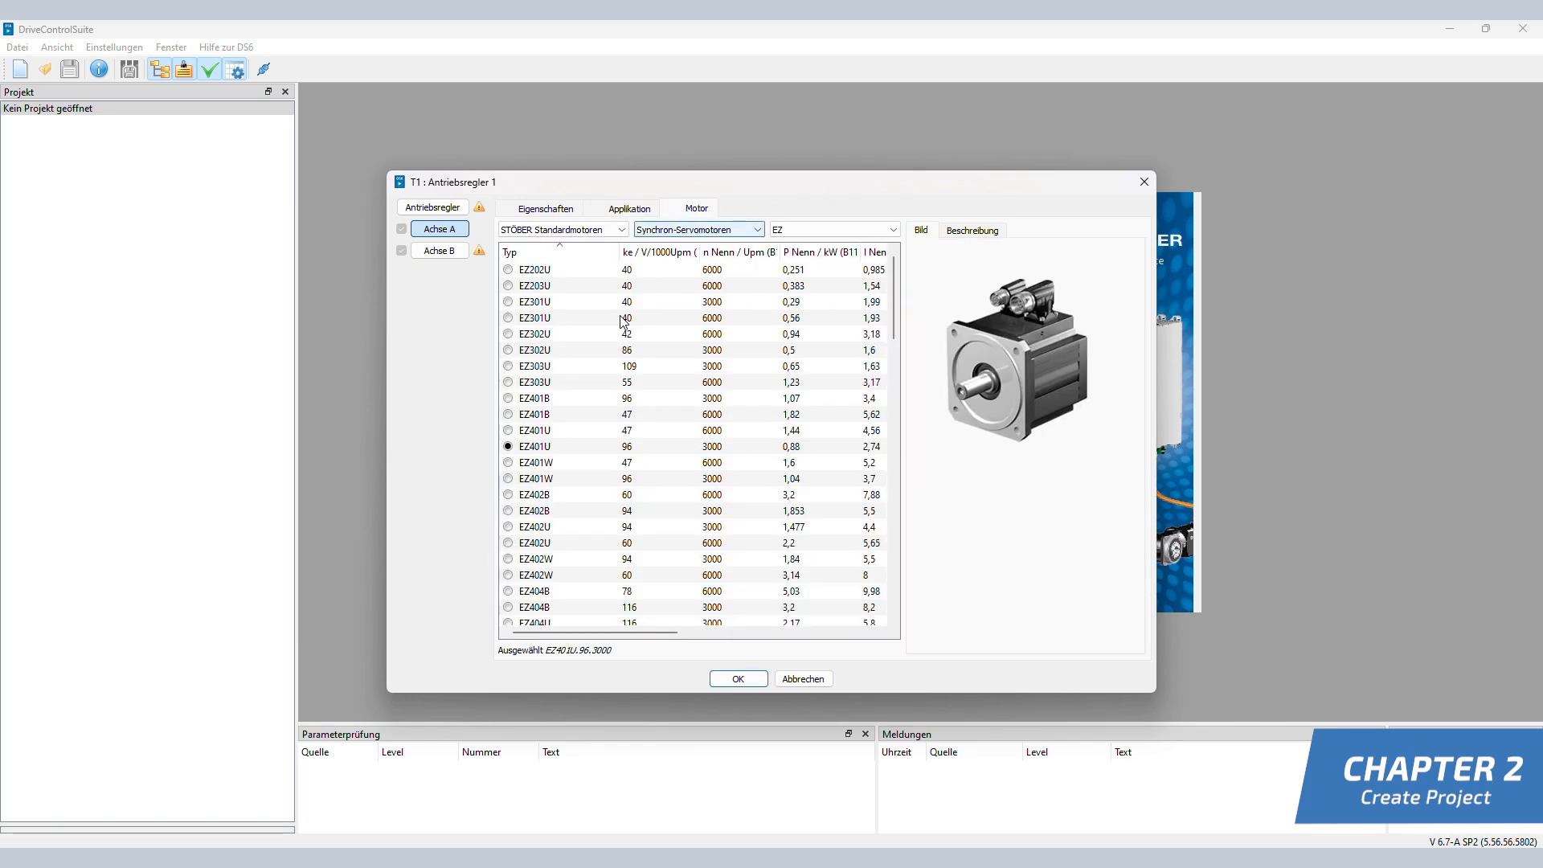
left_click(538, 448)
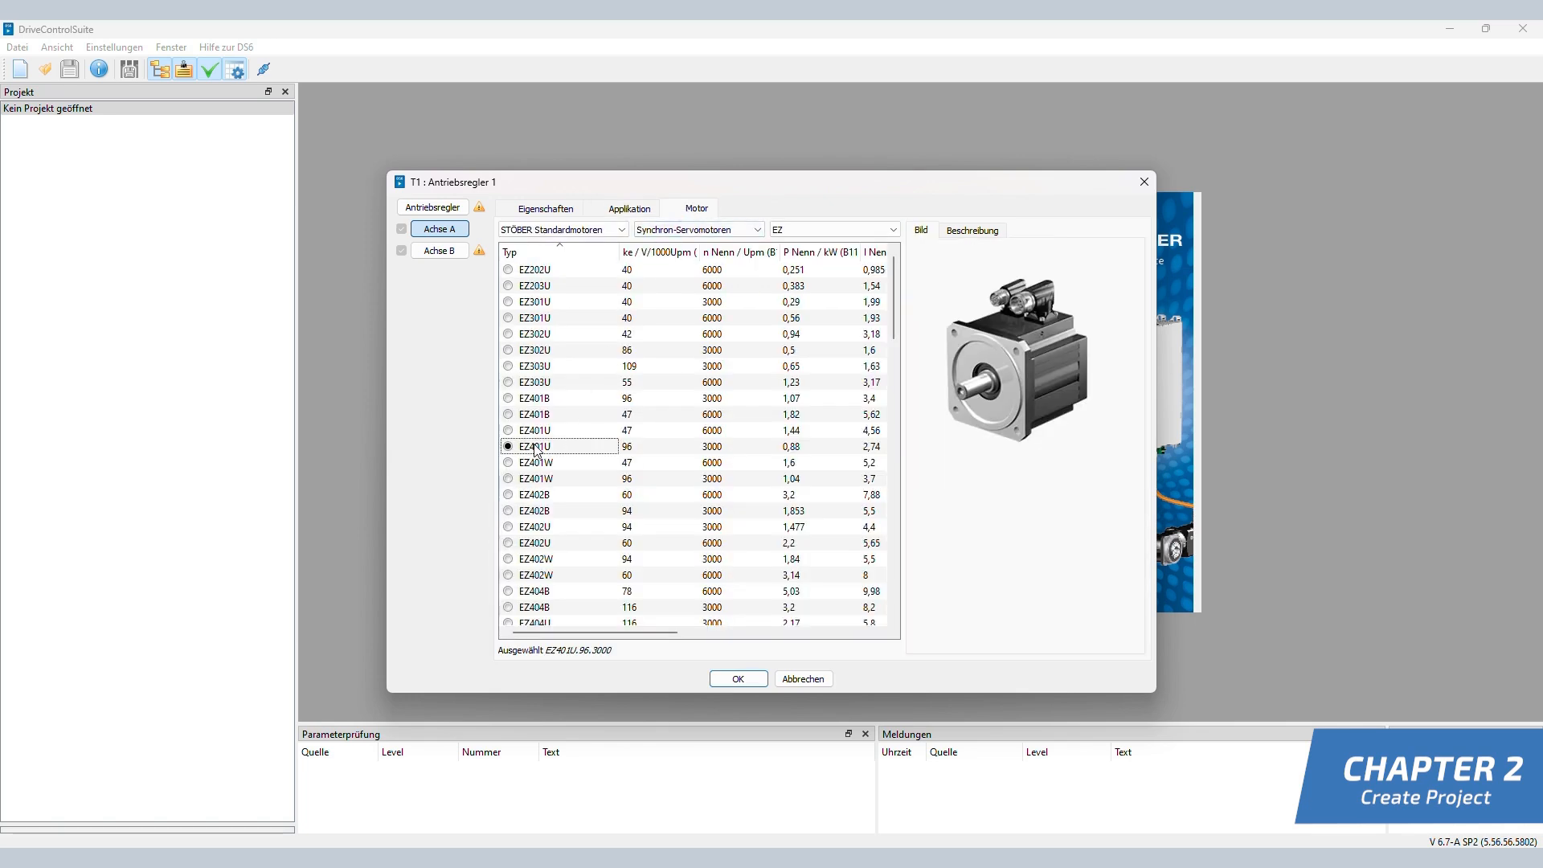
Assign the PROFIdrive (10) application and the Lean motor LM401 to Achse B, and confirm the drive controller configuration.
left_click(428, 256)
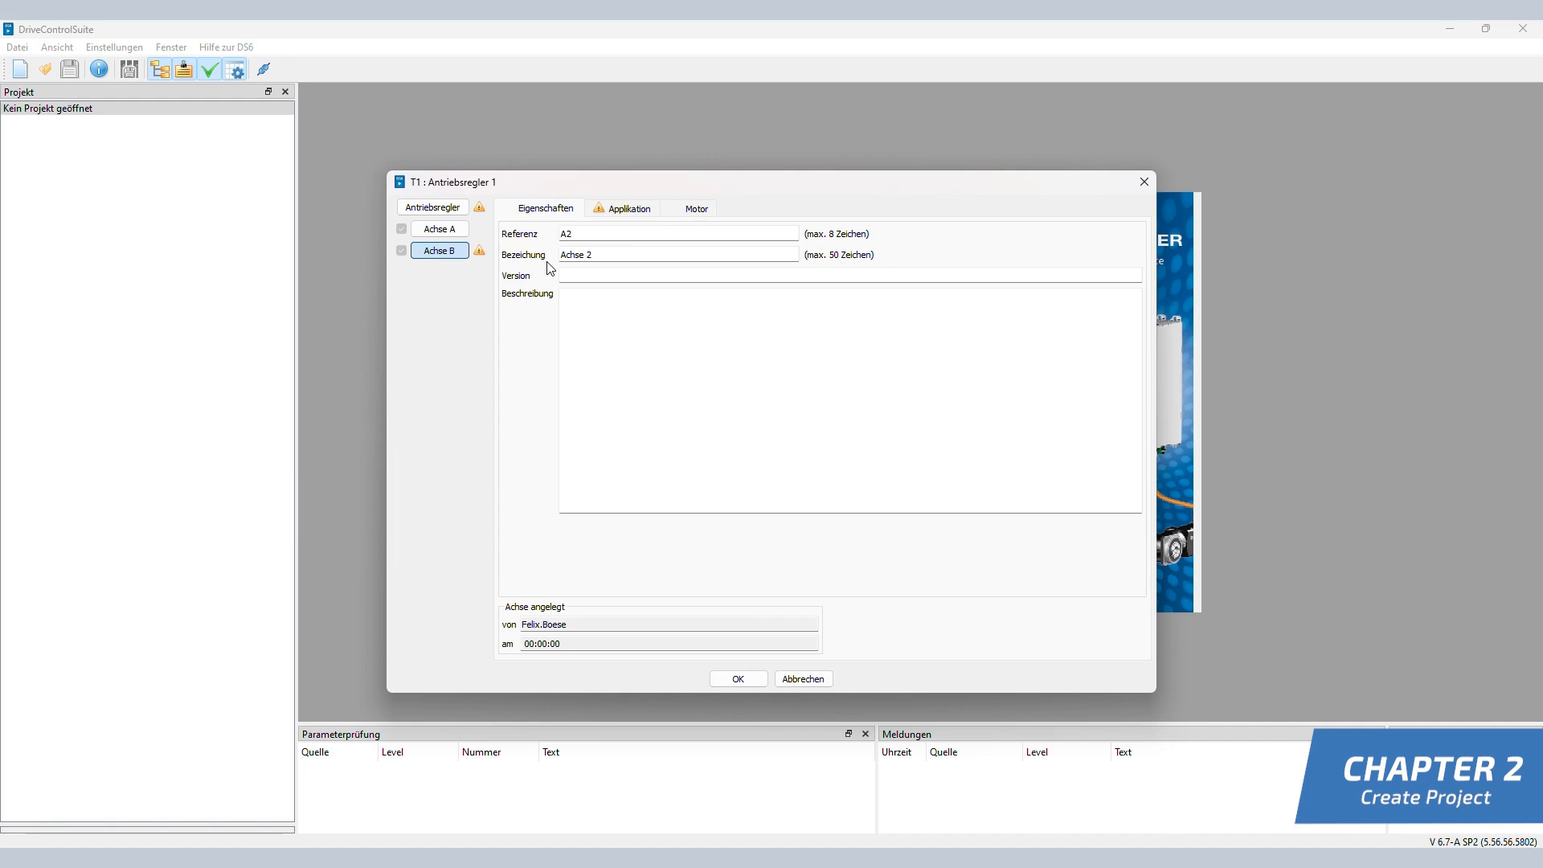
left_click(629, 212)
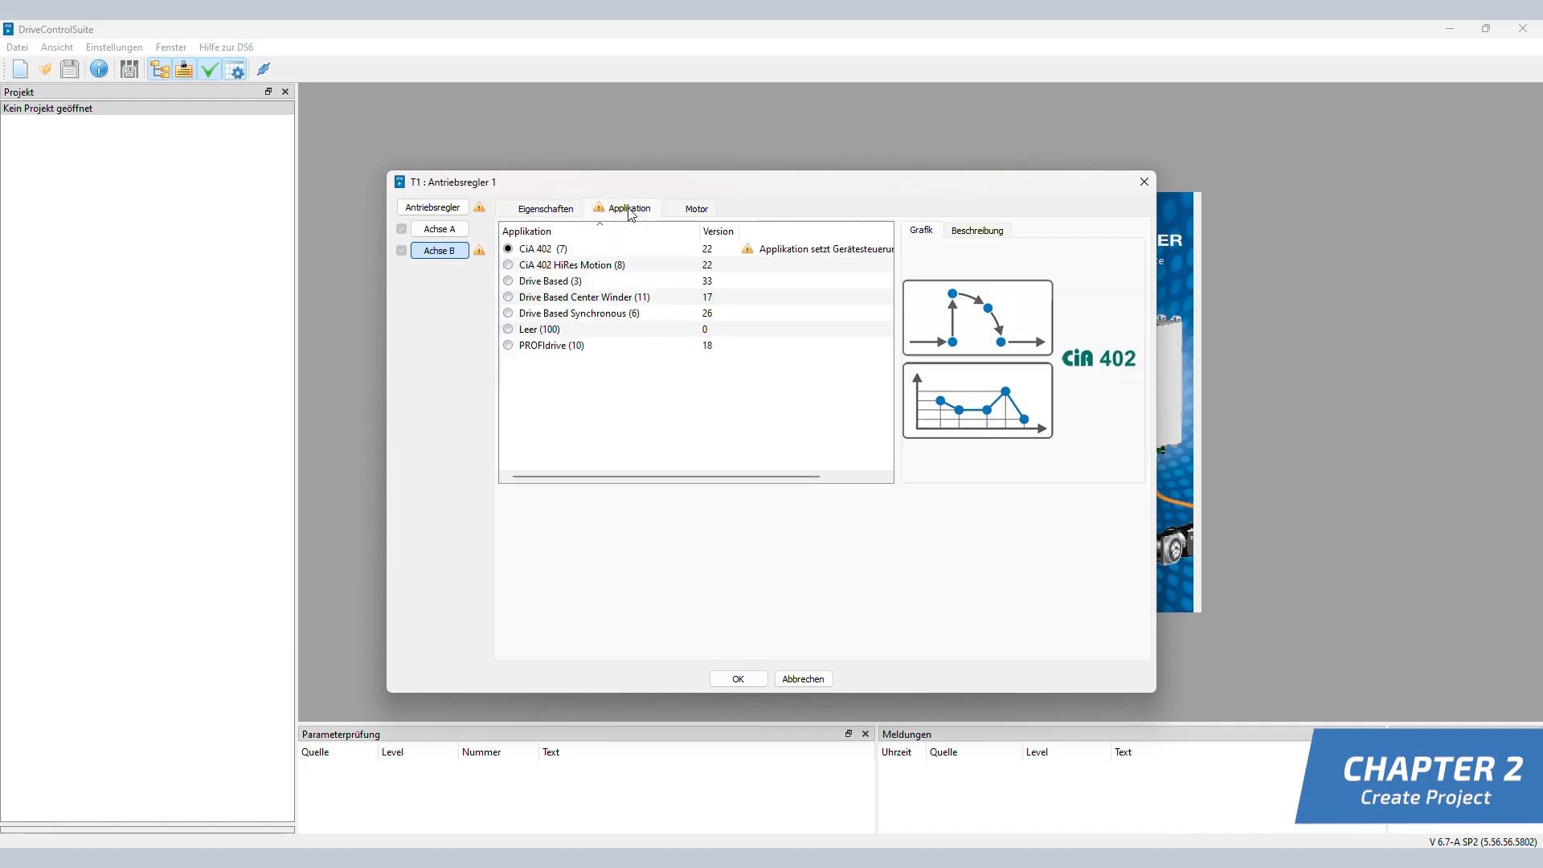
left_click(509, 346)
left_click(696, 210)
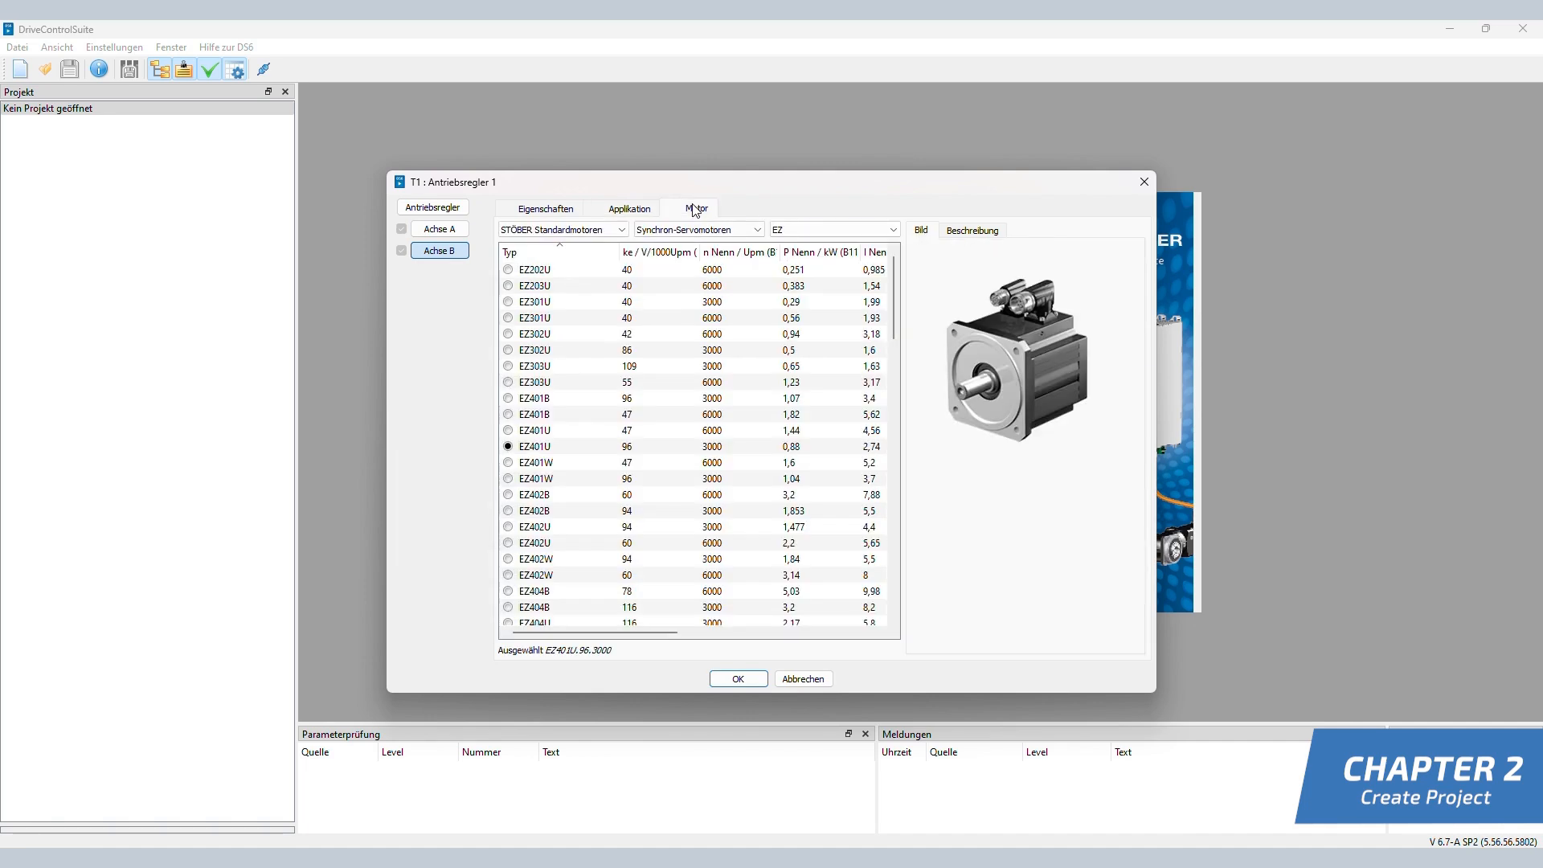
left_click(755, 230)
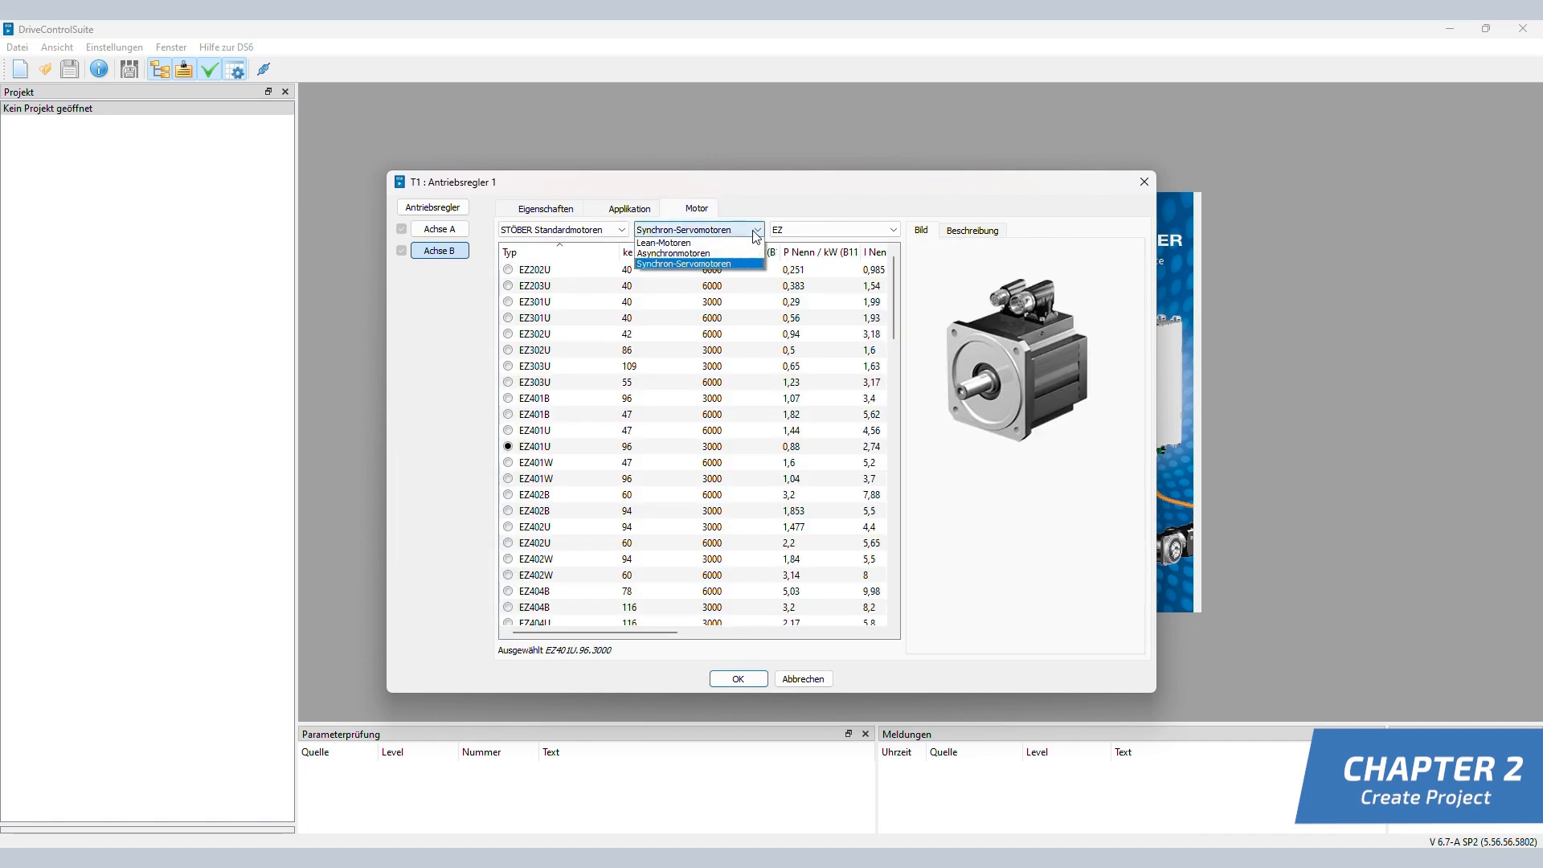
left_click(683, 248)
left_click(508, 271)
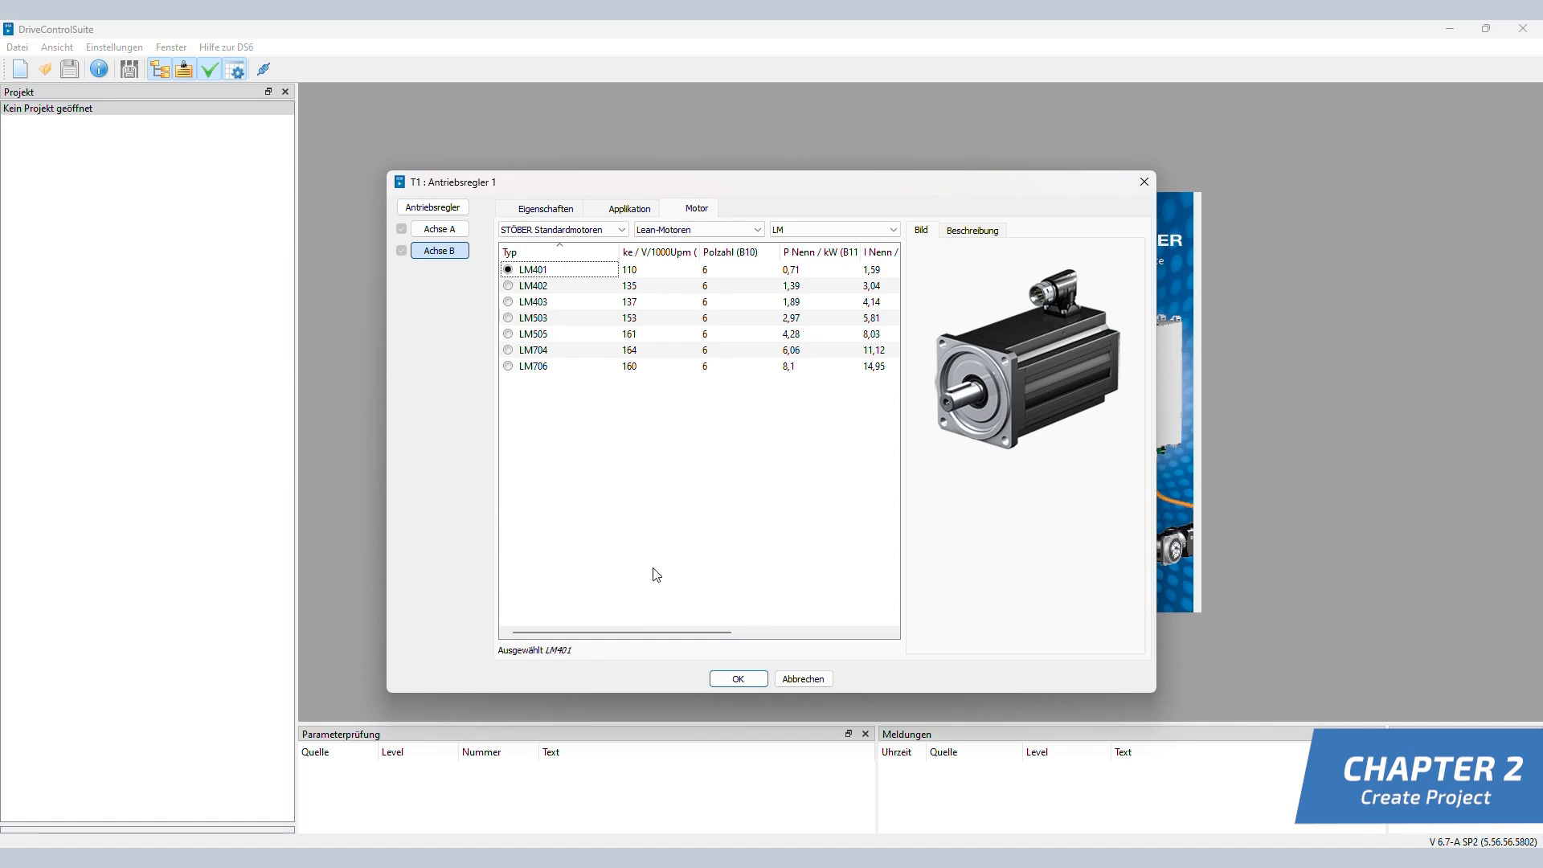
left_click(747, 677)
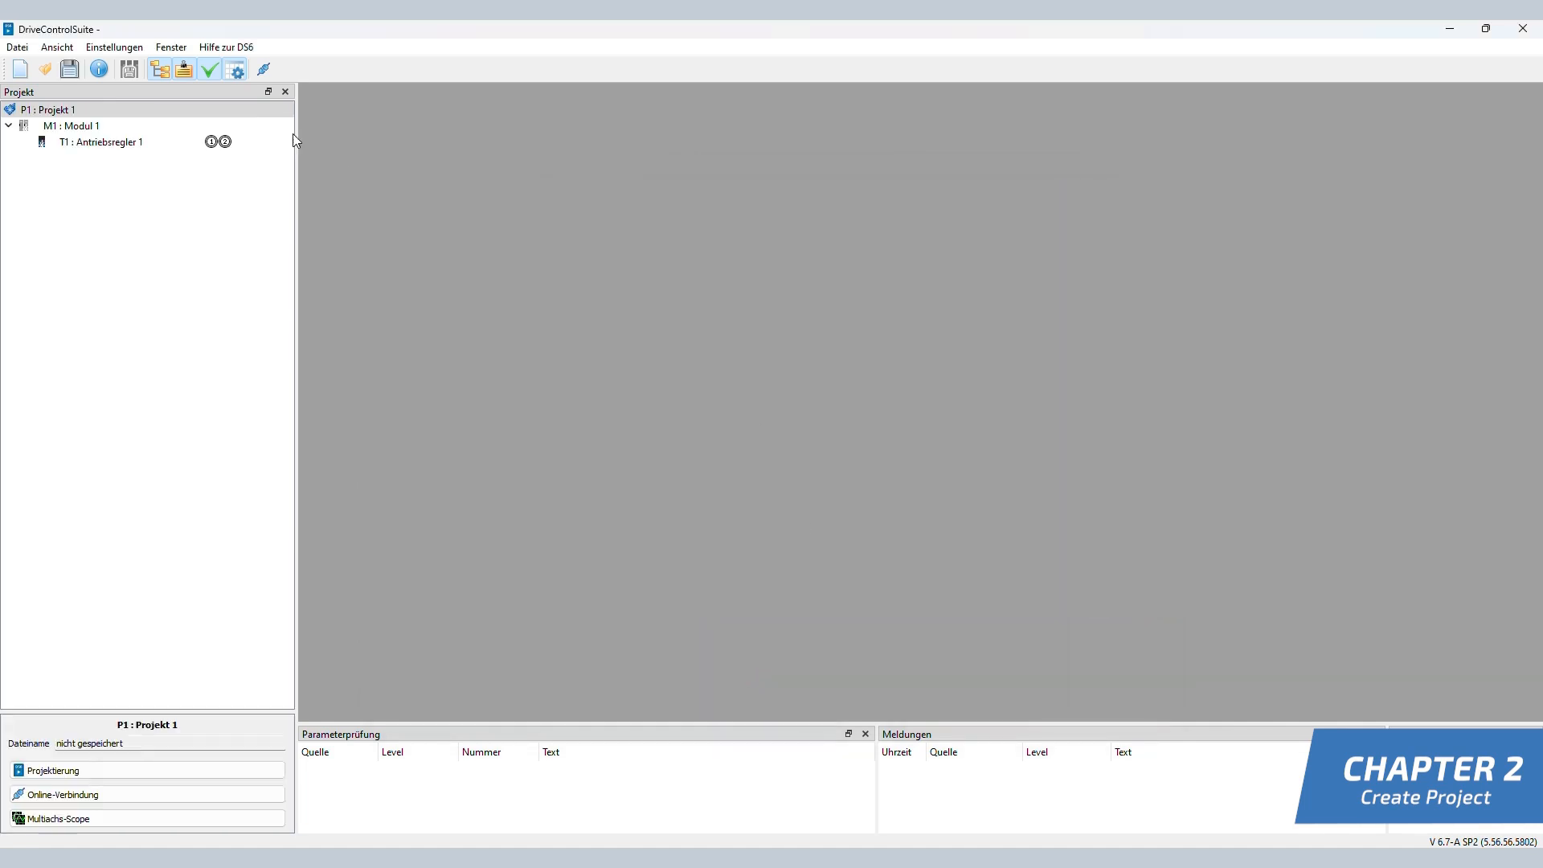
In the Achse 1 assistant's Energieversorgung page, set the undervoltage limit A35 to 180 V and the mains voltage A36 to 230 V.
left_click(134, 145)
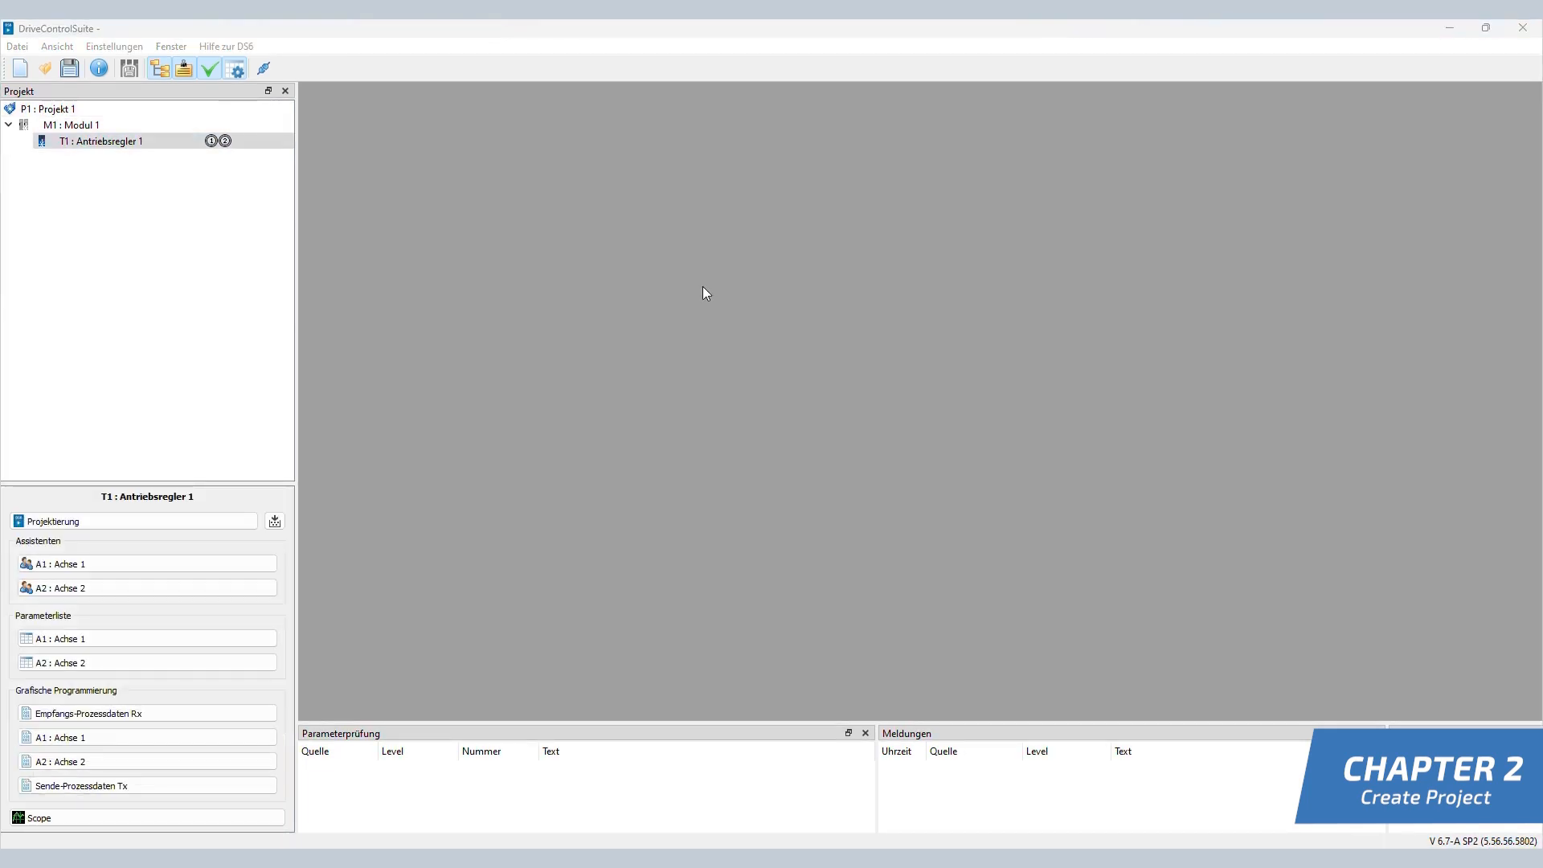
left_click(107, 143)
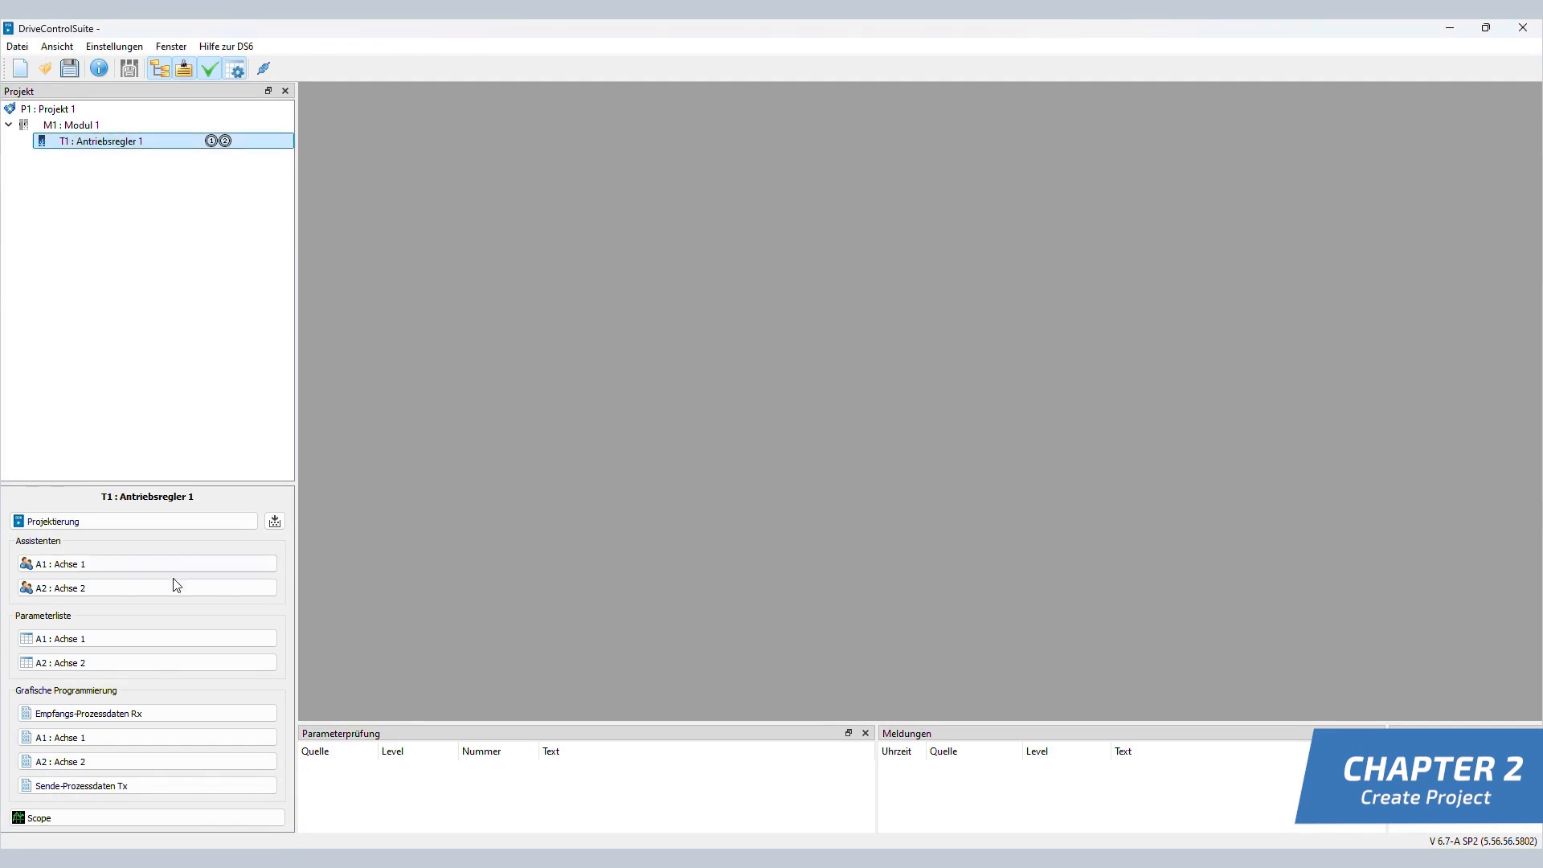
left_click(90, 565)
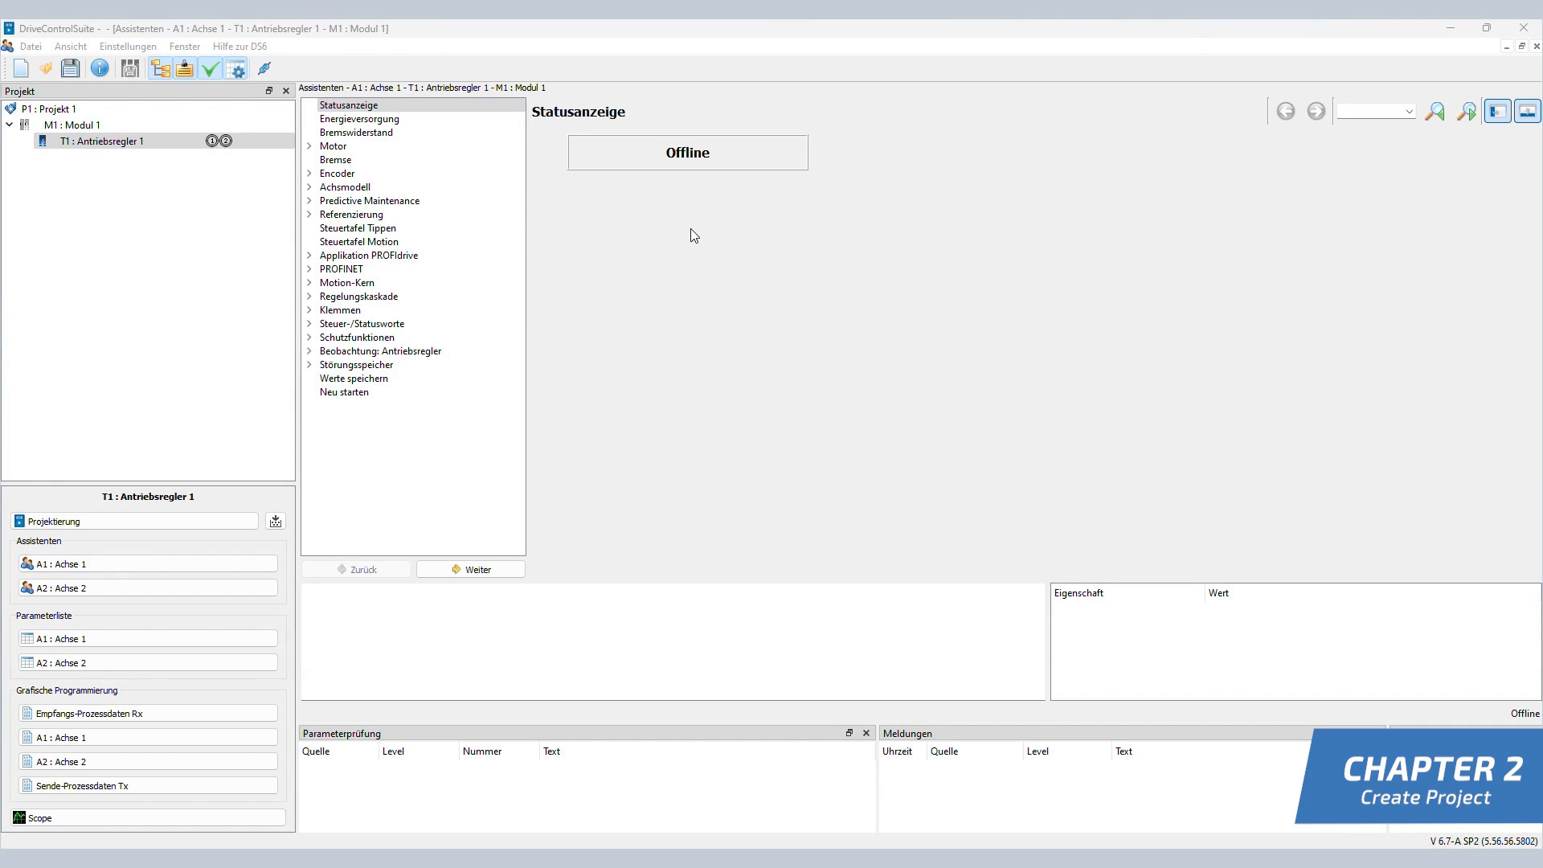
left_click(337, 122)
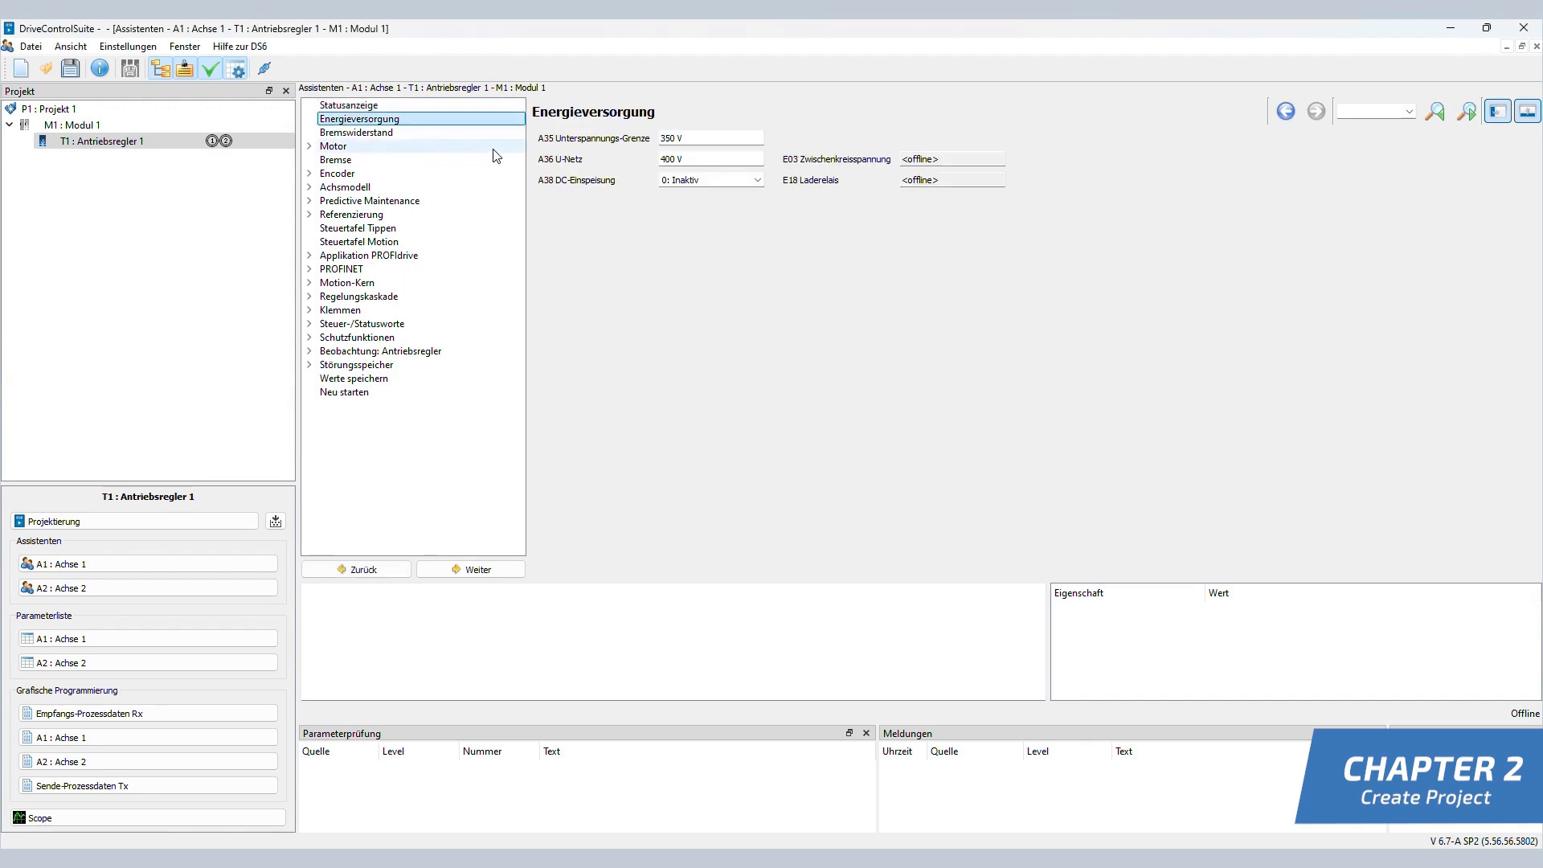
left_click(607, 139)
type("180")
key("Tab")
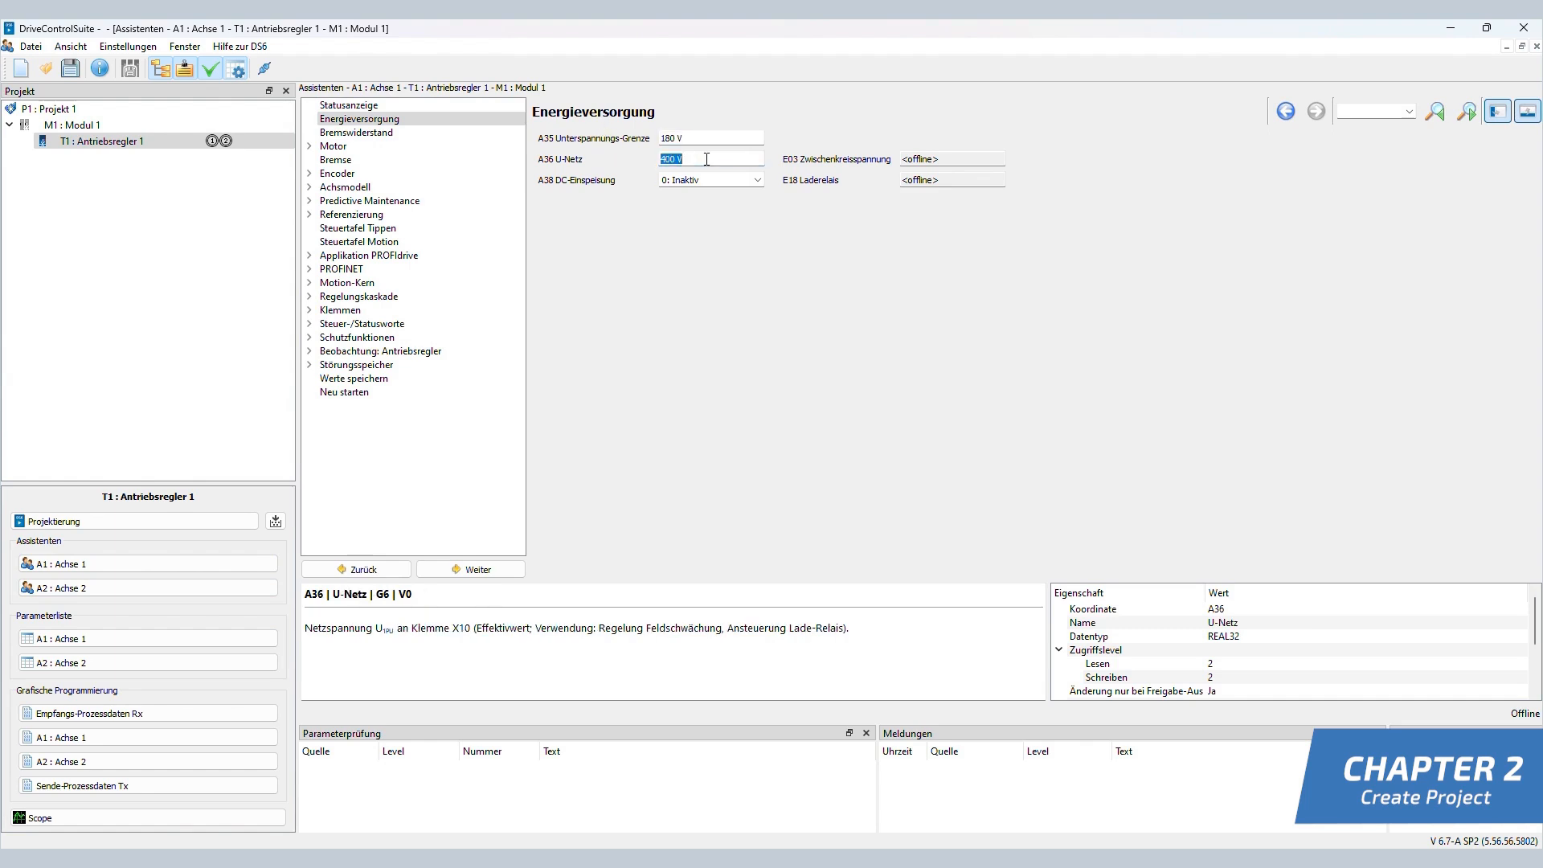
type("230")
key("Return")
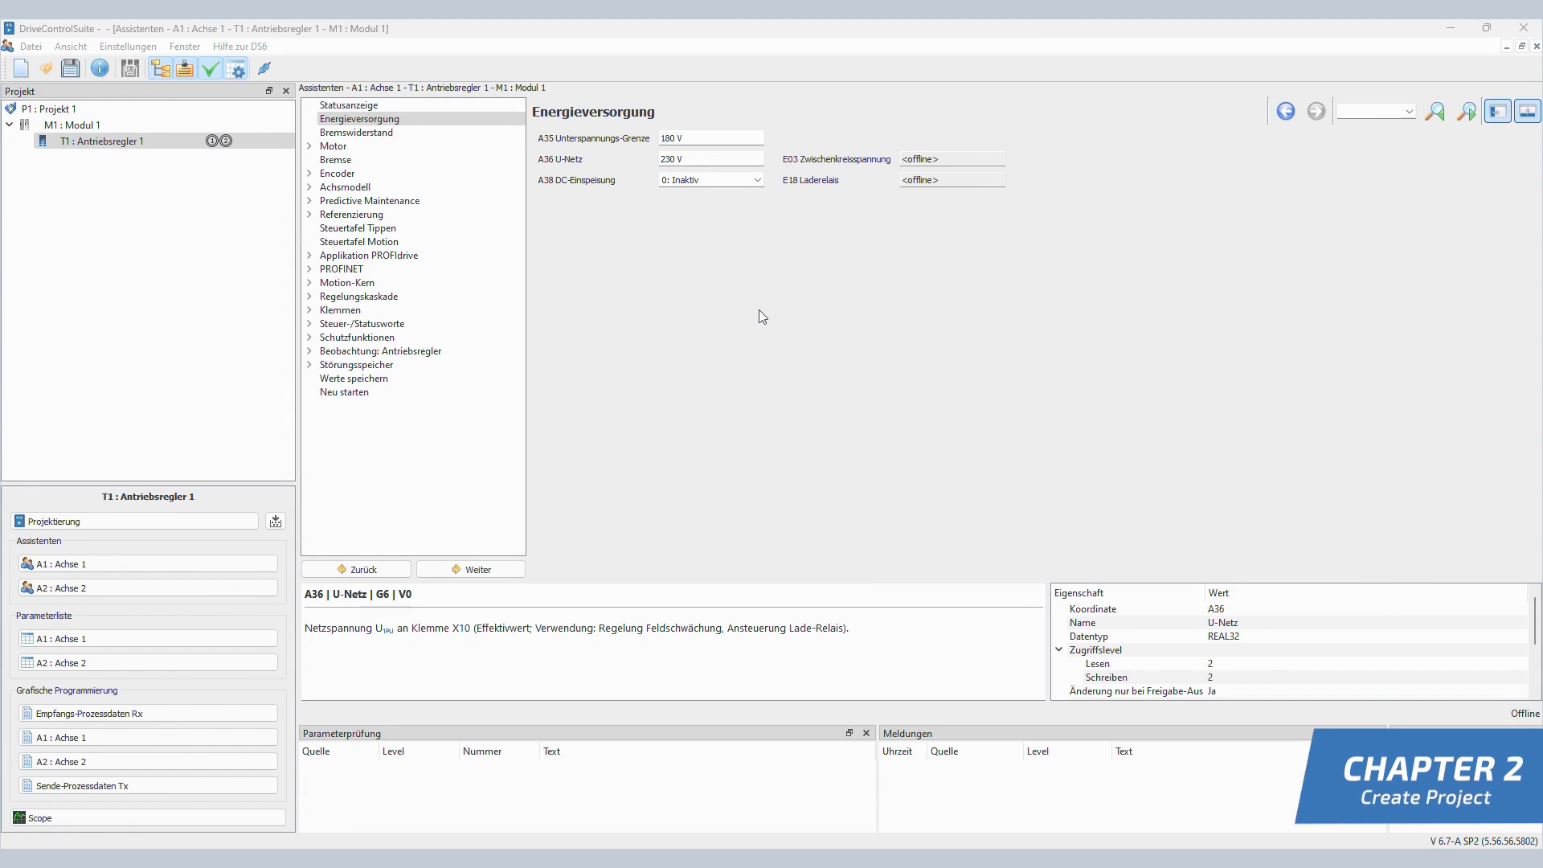
Set the function of encoder connection X4 on Achse 1 to 74: One Cable Solution.
left_click(309, 173)
left_click(342, 188)
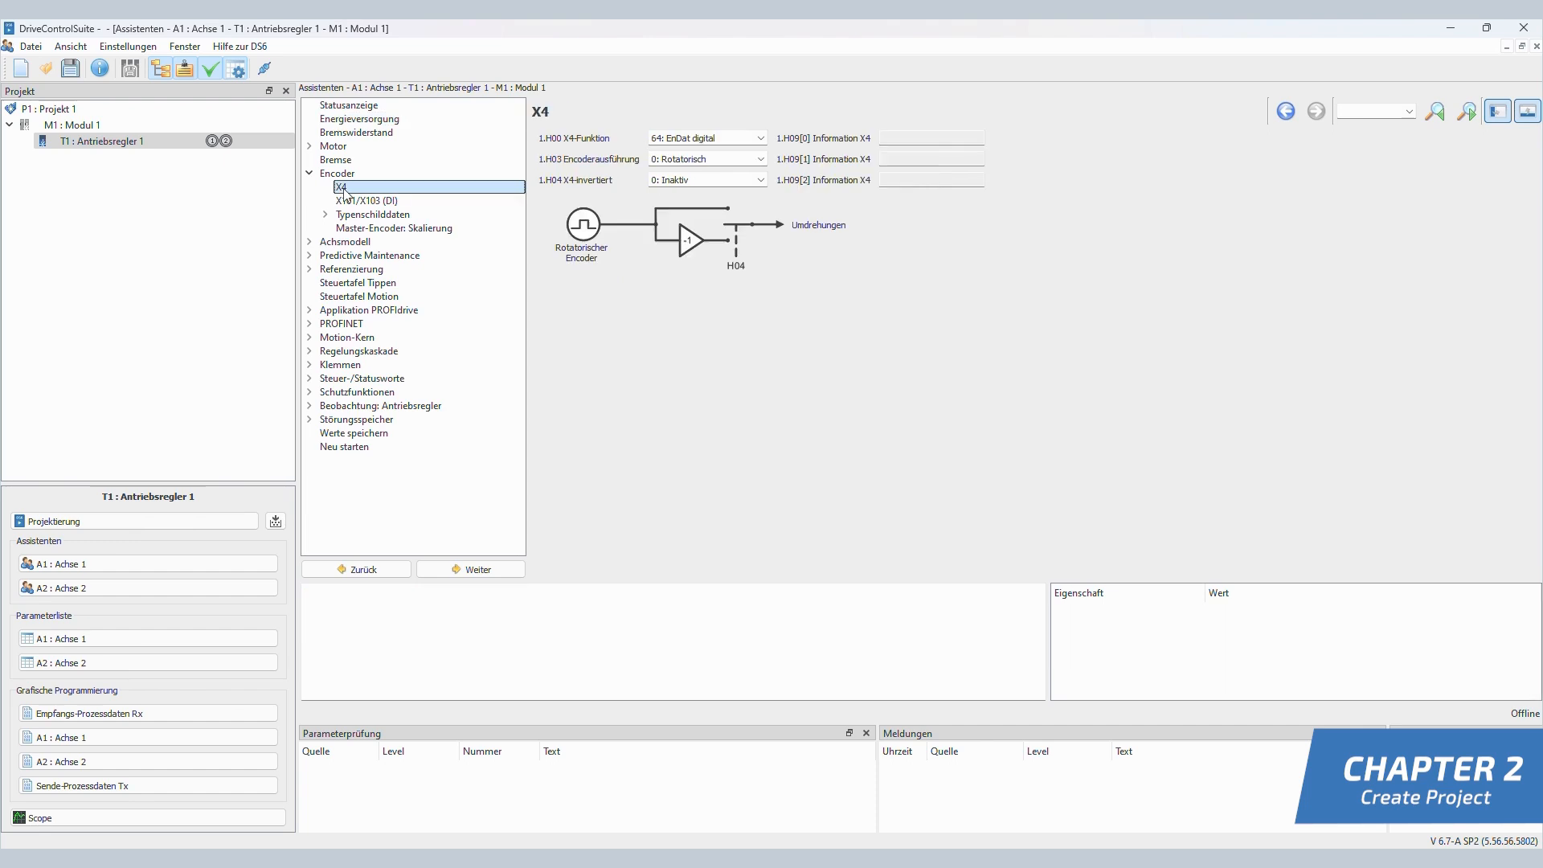
left_click(728, 138)
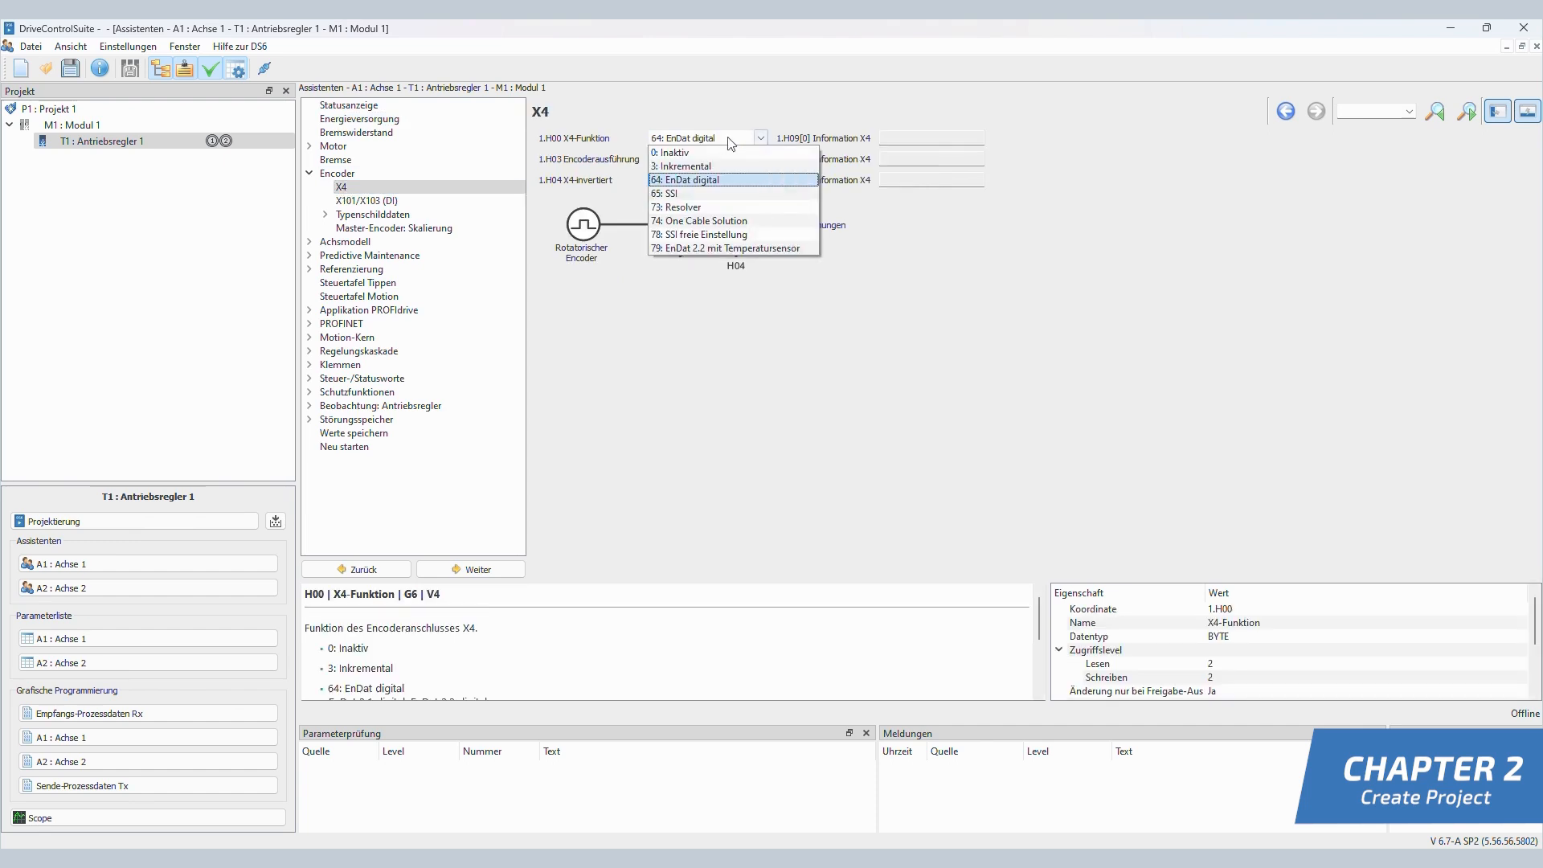
left_click(744, 222)
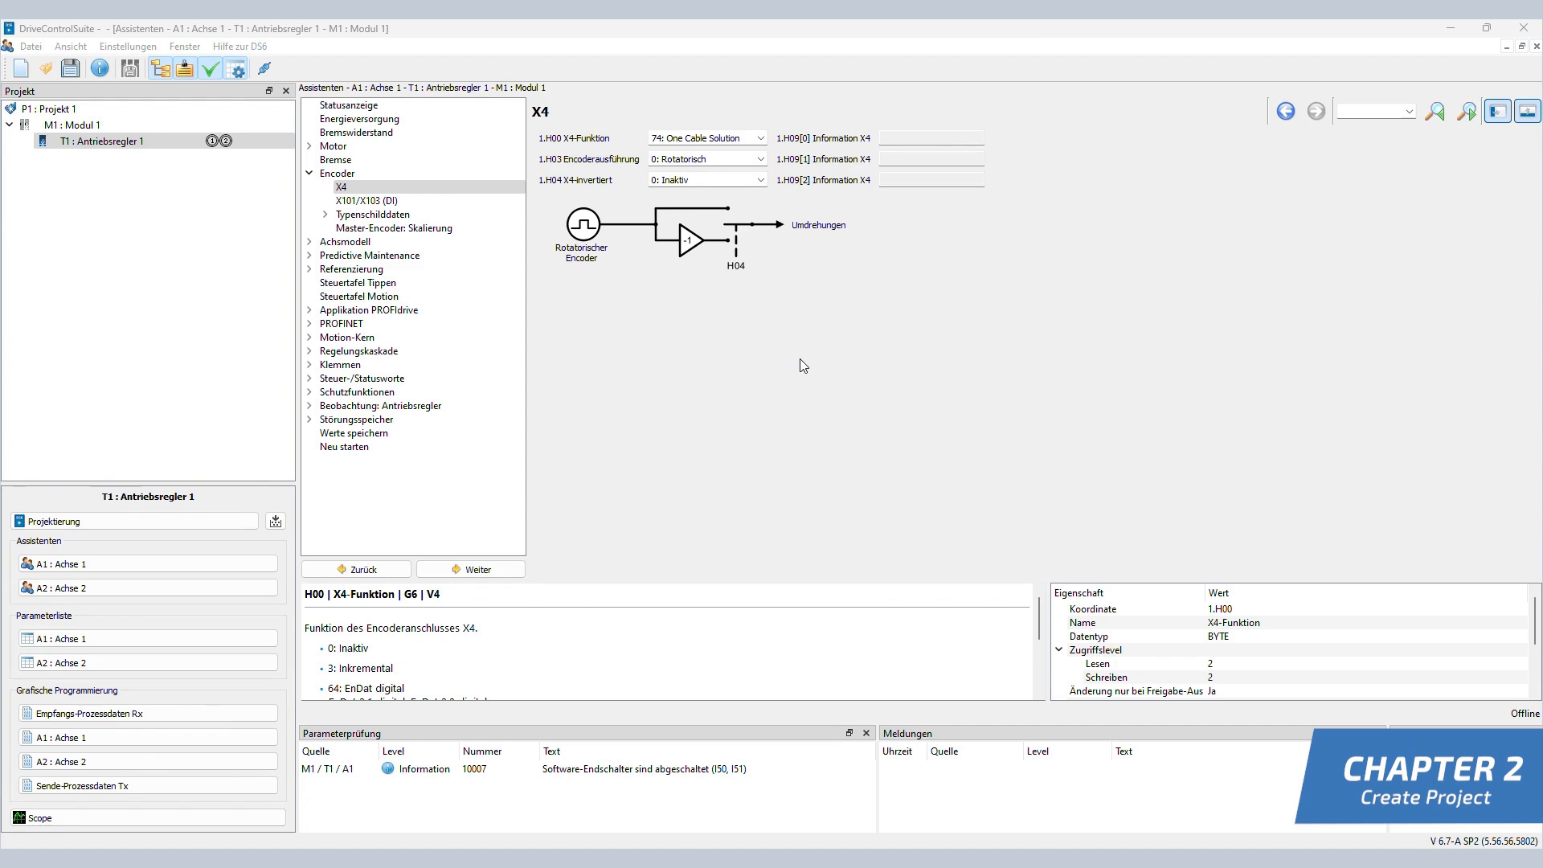
In Achse 1's axis model limits, set the maximum velocity I10 to 18000 °/s and the maximum acceleration I11 to 360000 °/s².
left_click(309, 241)
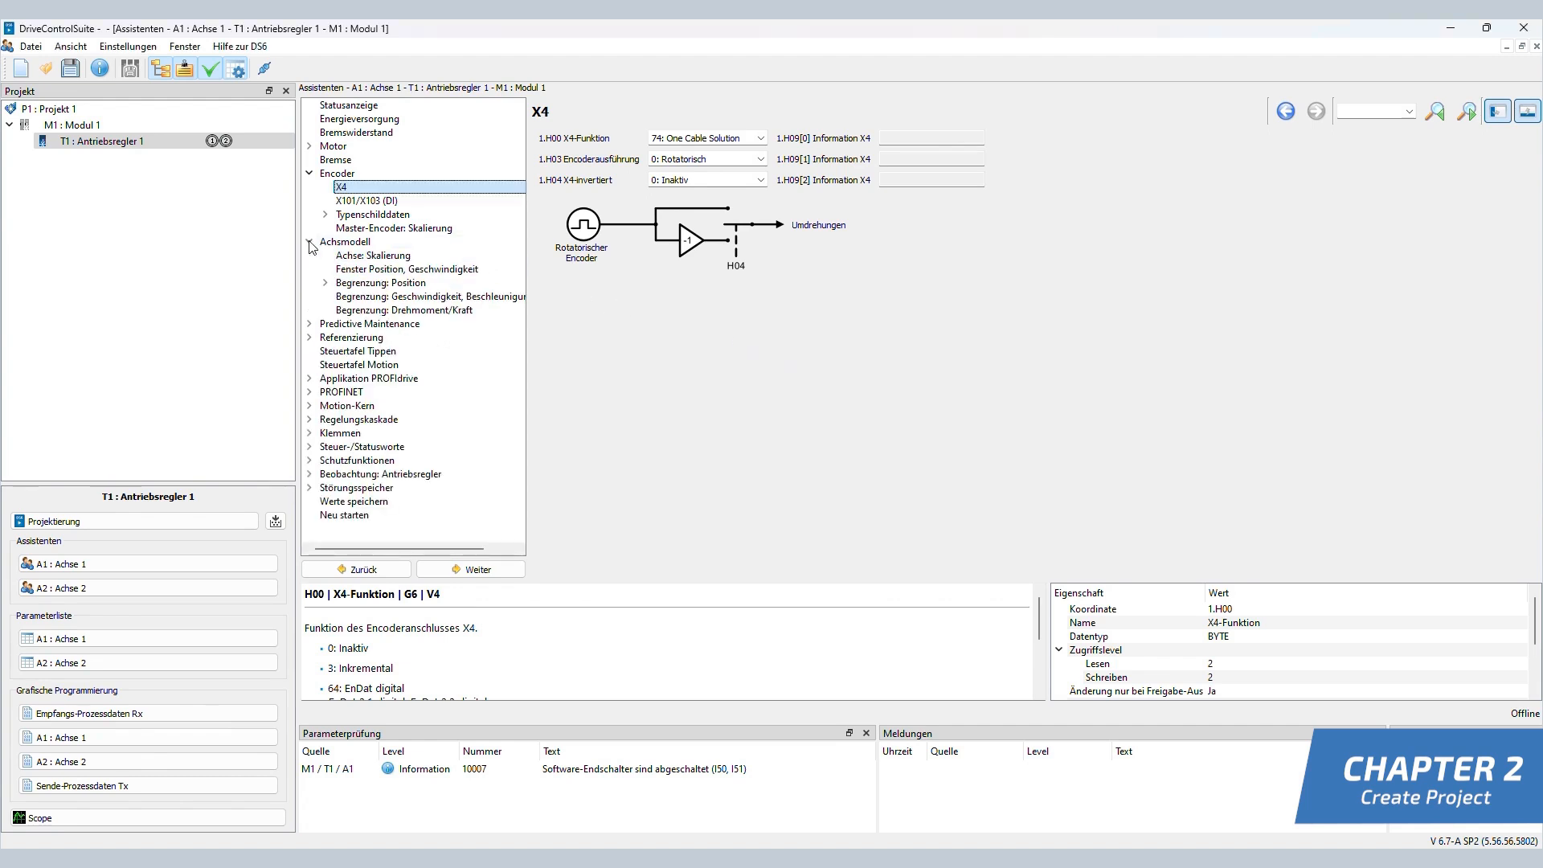
left_click(401, 298)
left_click_drag(731, 142, 597, 140)
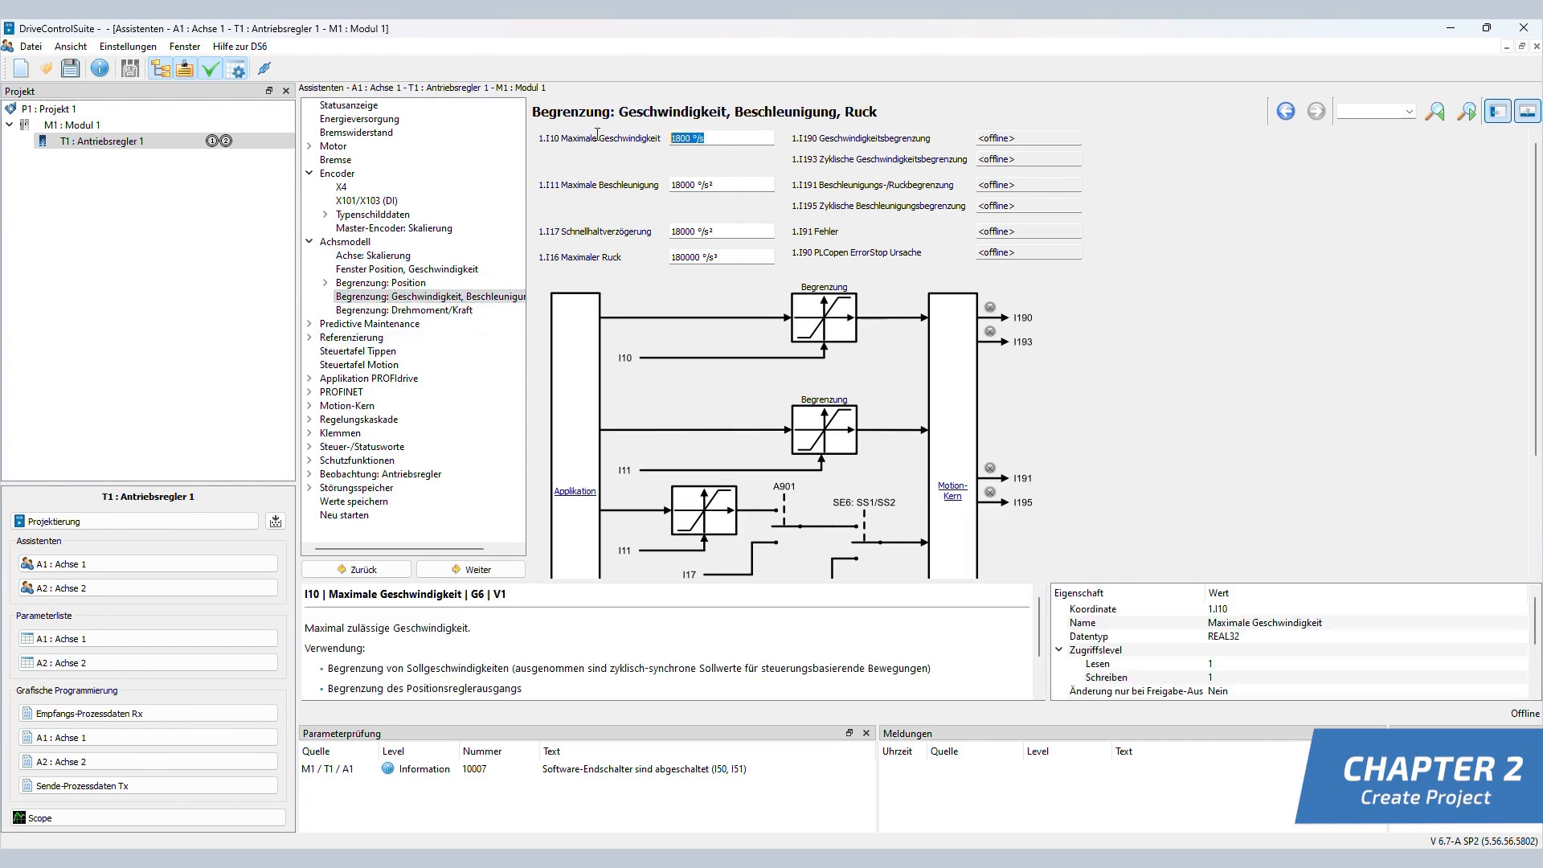
type("18000")
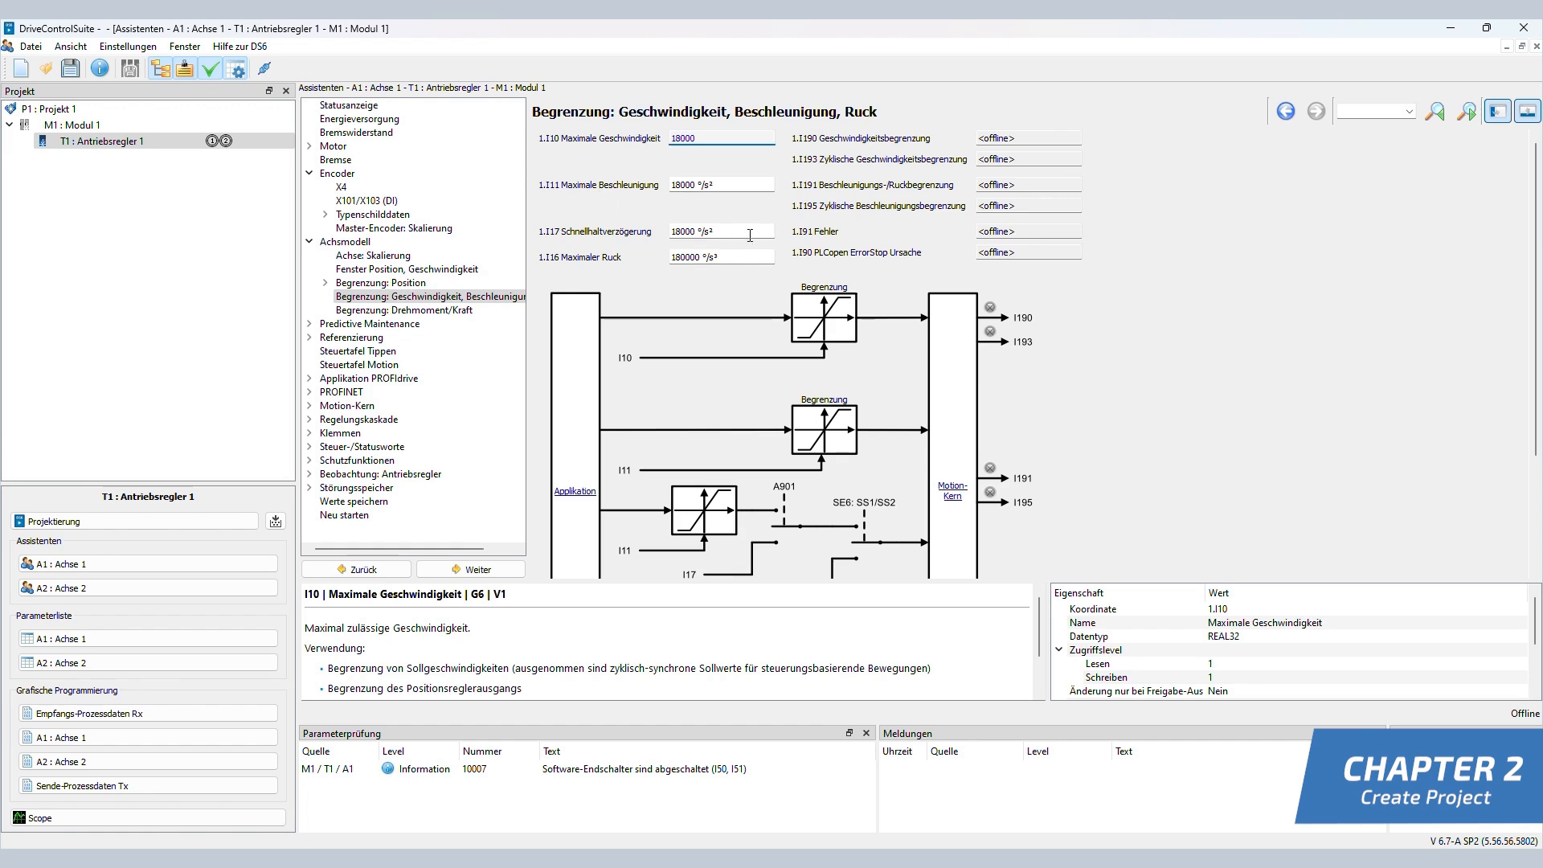
left_click_drag(750, 186, 620, 182)
type("360000")
key("Tab")
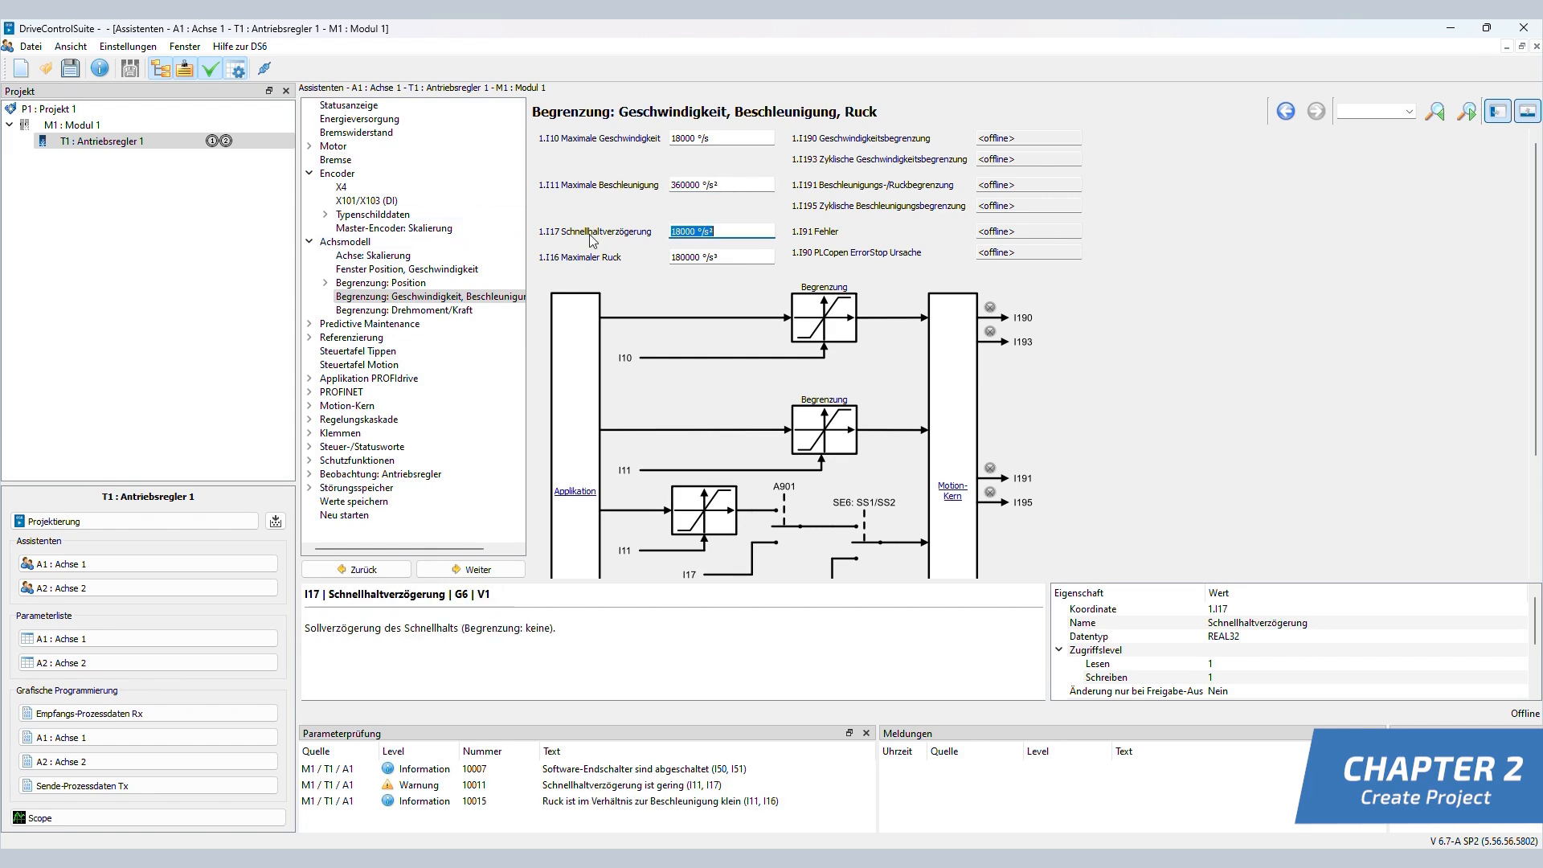
Set Achse 1's quick stop deceleration I17 to 360000 °/s² and its maximum jerk I16 to 7200000 °/s³.
type("3")
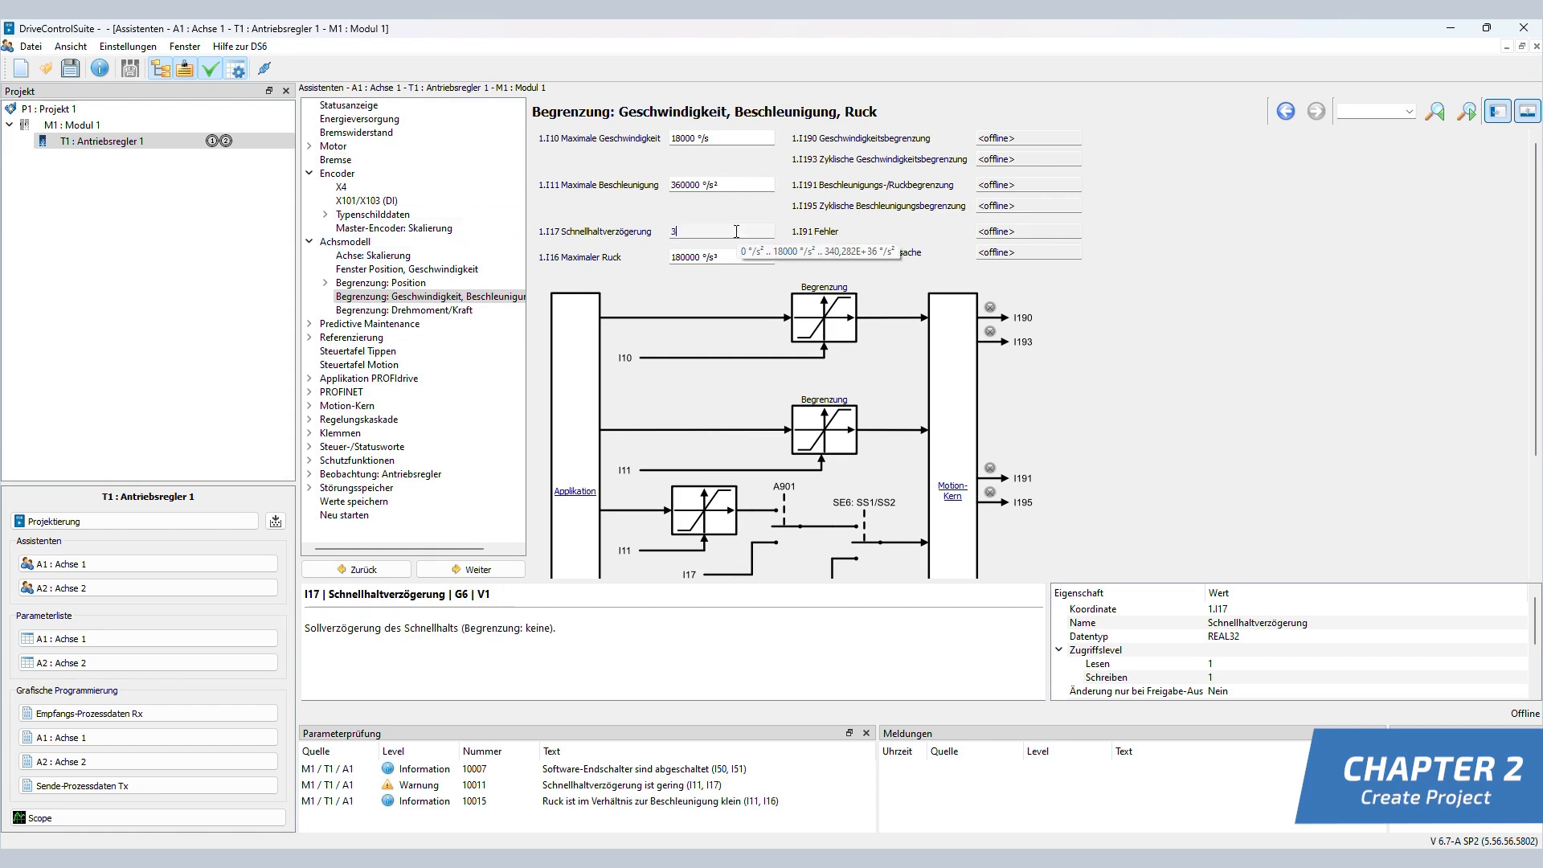
type("6000")
key("Tab")
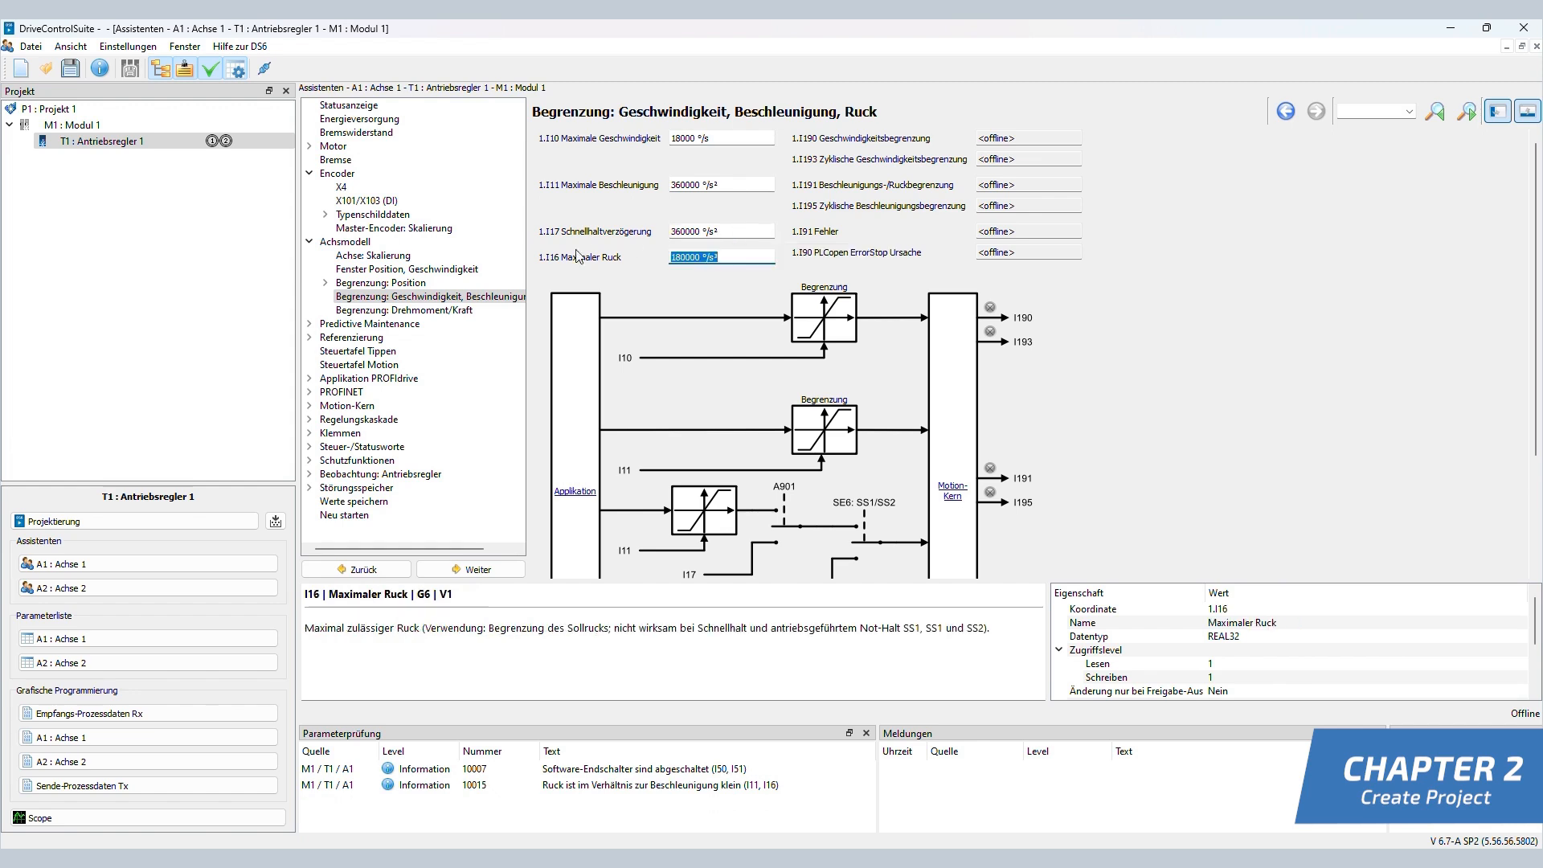
type("720000")
key("Tab")
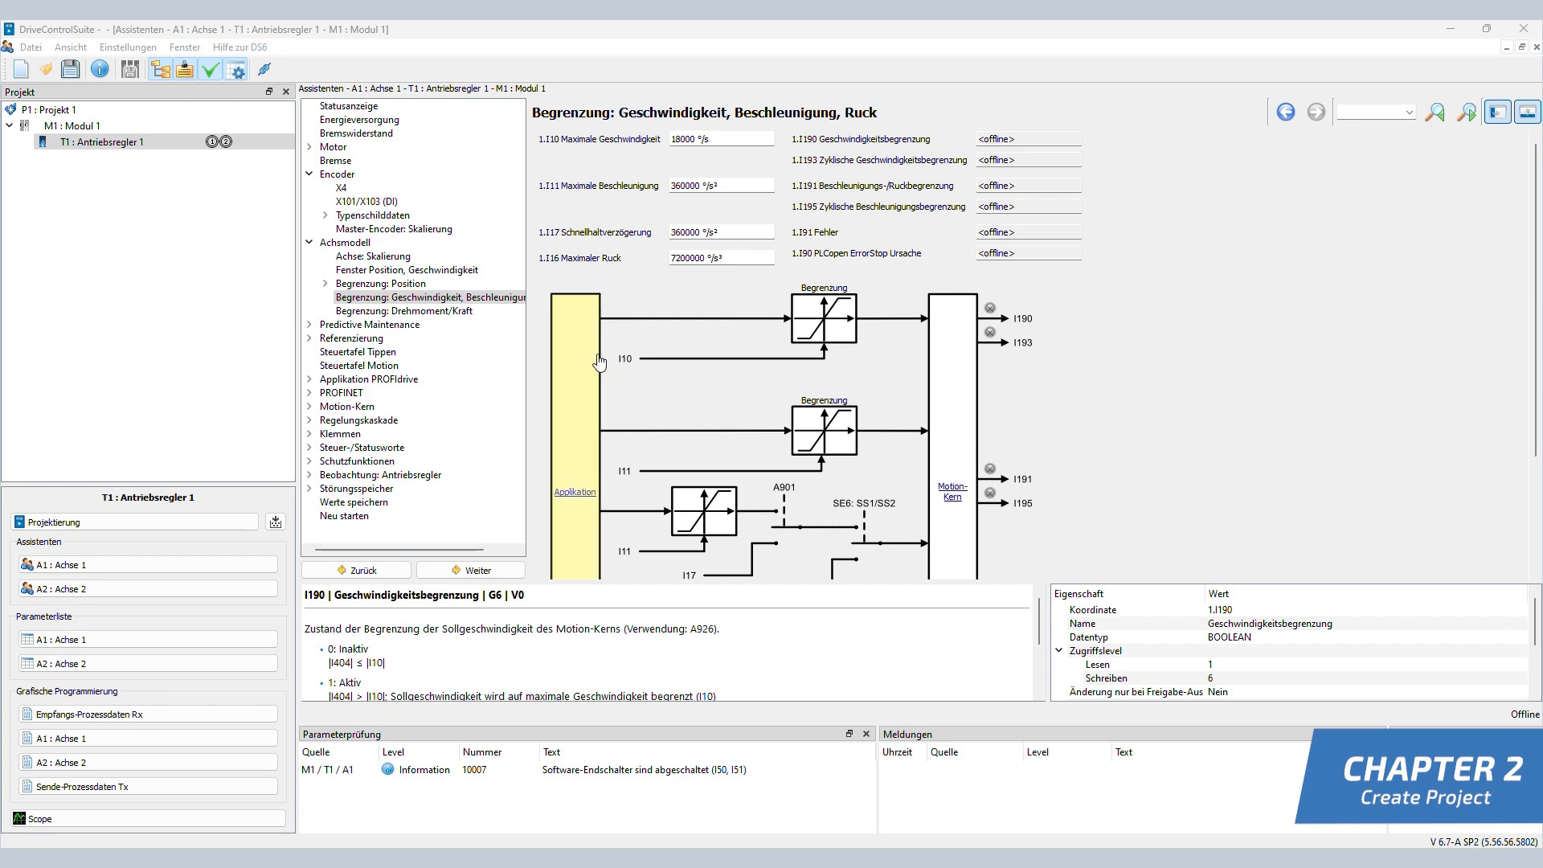
Open the Antriebsdaten under the PROFIdrive application's additional functions and check the reference speed in user units.
left_click(310, 381)
left_click(325, 420)
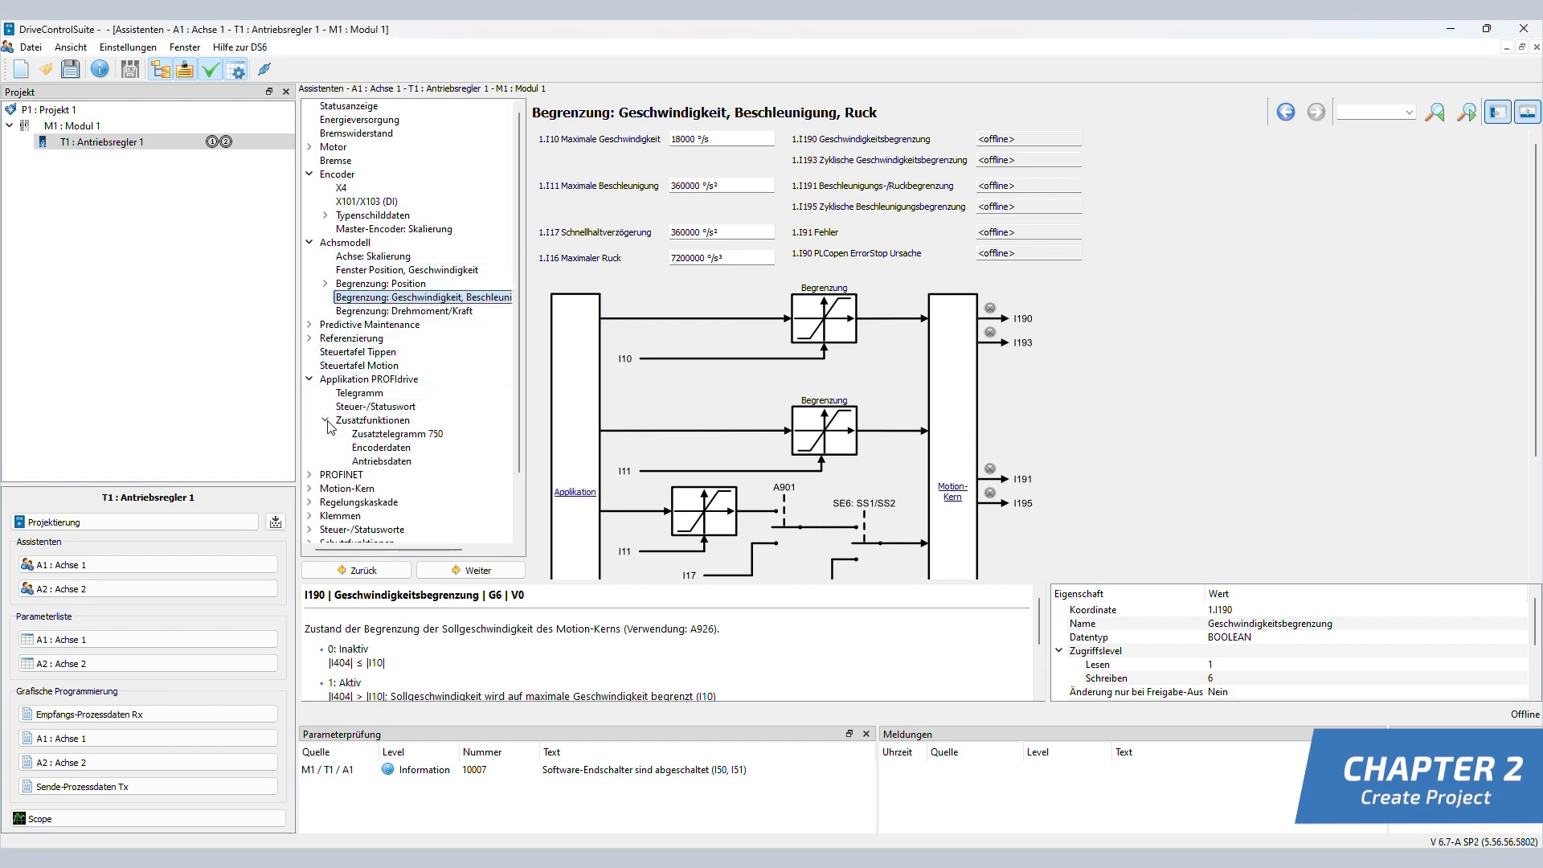
left_click(392, 465)
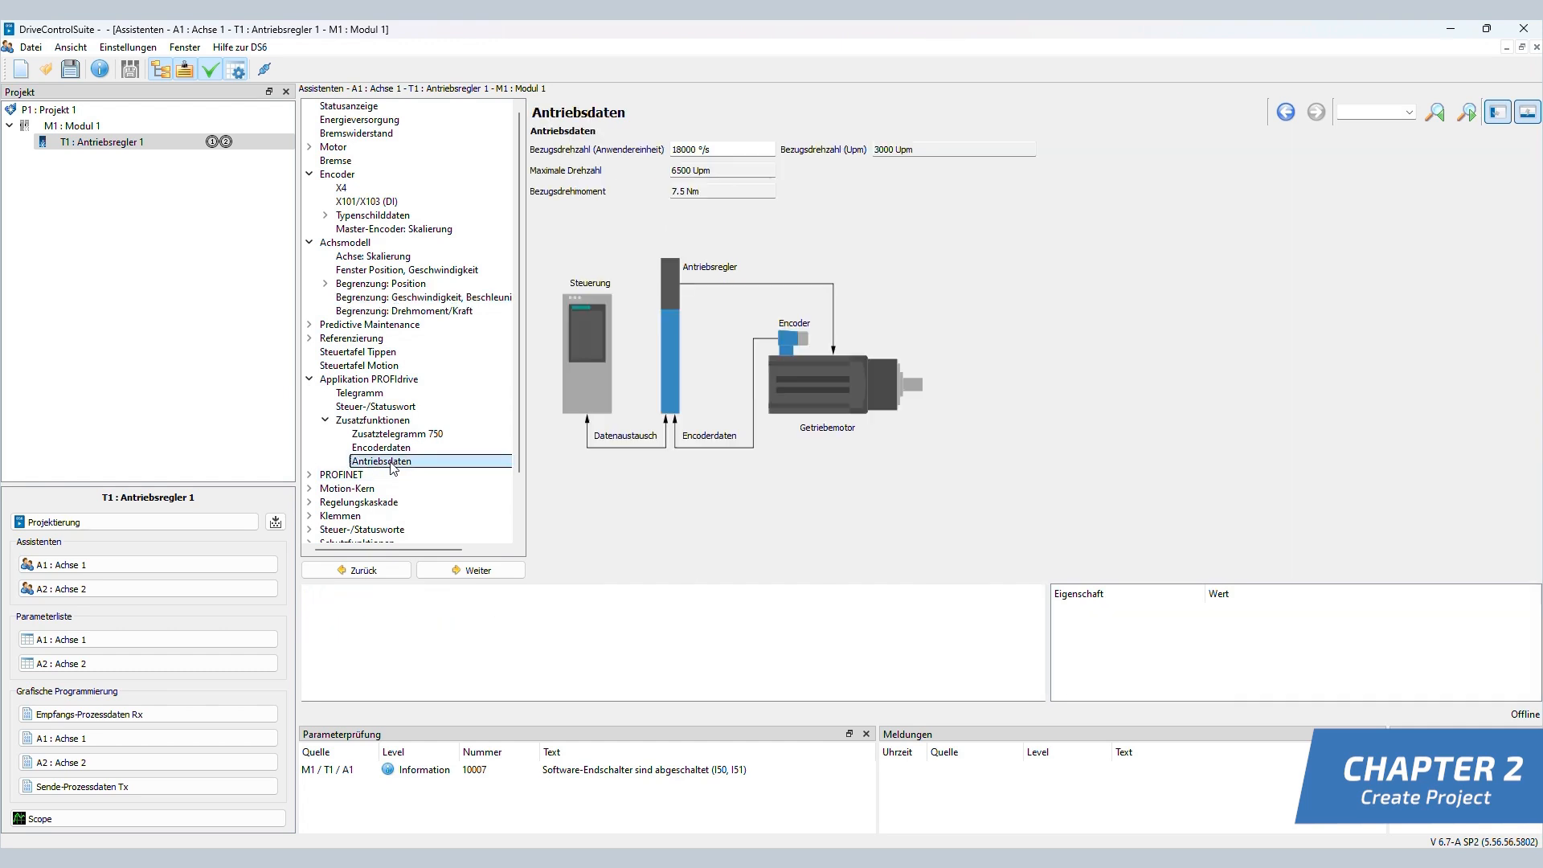
left_click(727, 149)
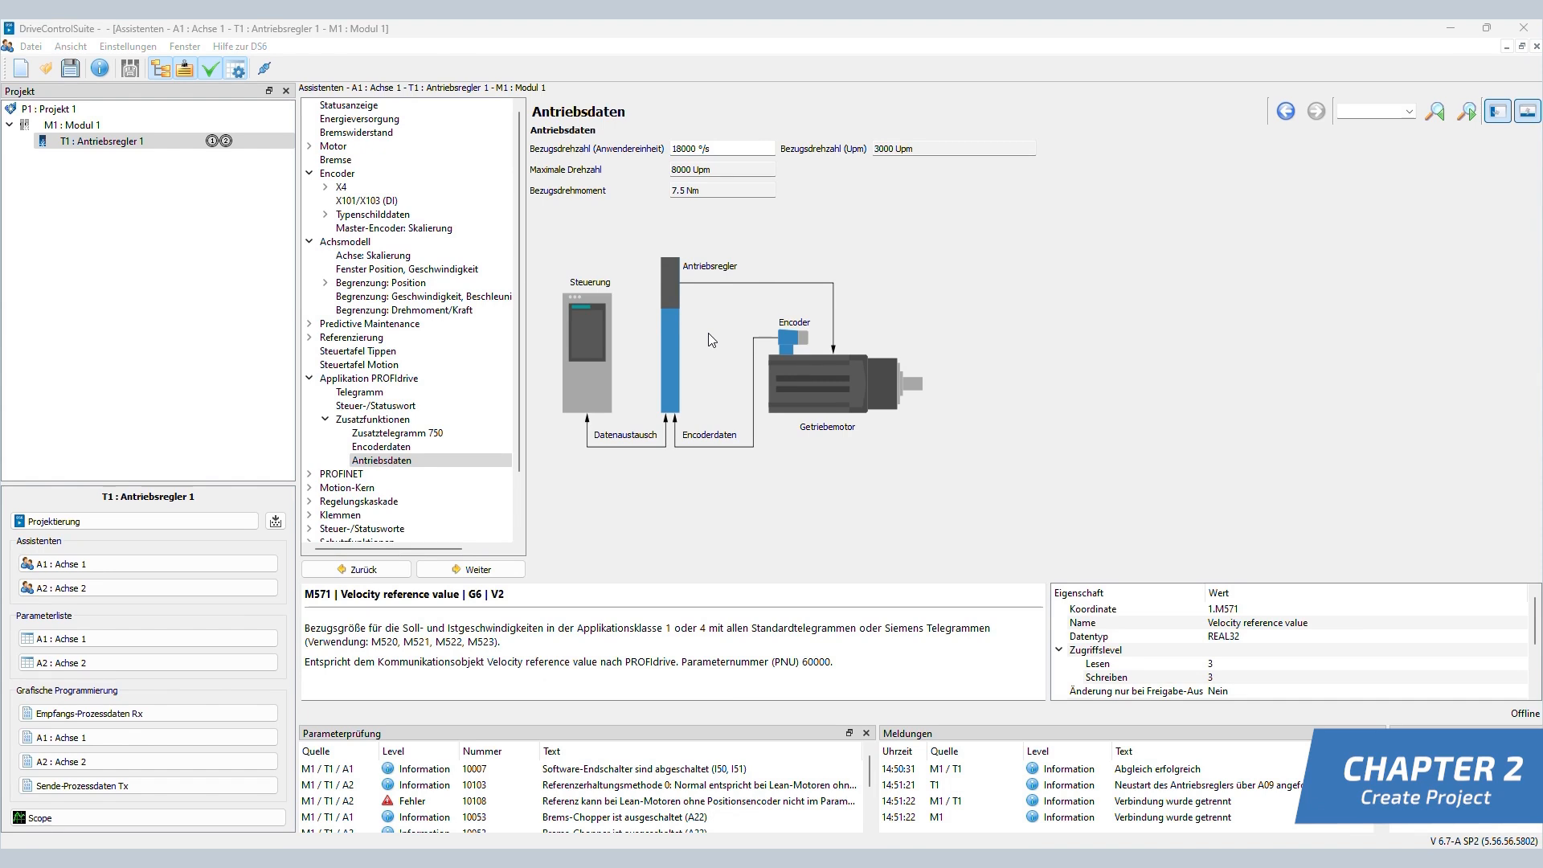
Add a direct connection to the SC6A062 drive controller found on the PC's Ethernet adapter.
left_click(263, 73)
left_click(430, 263)
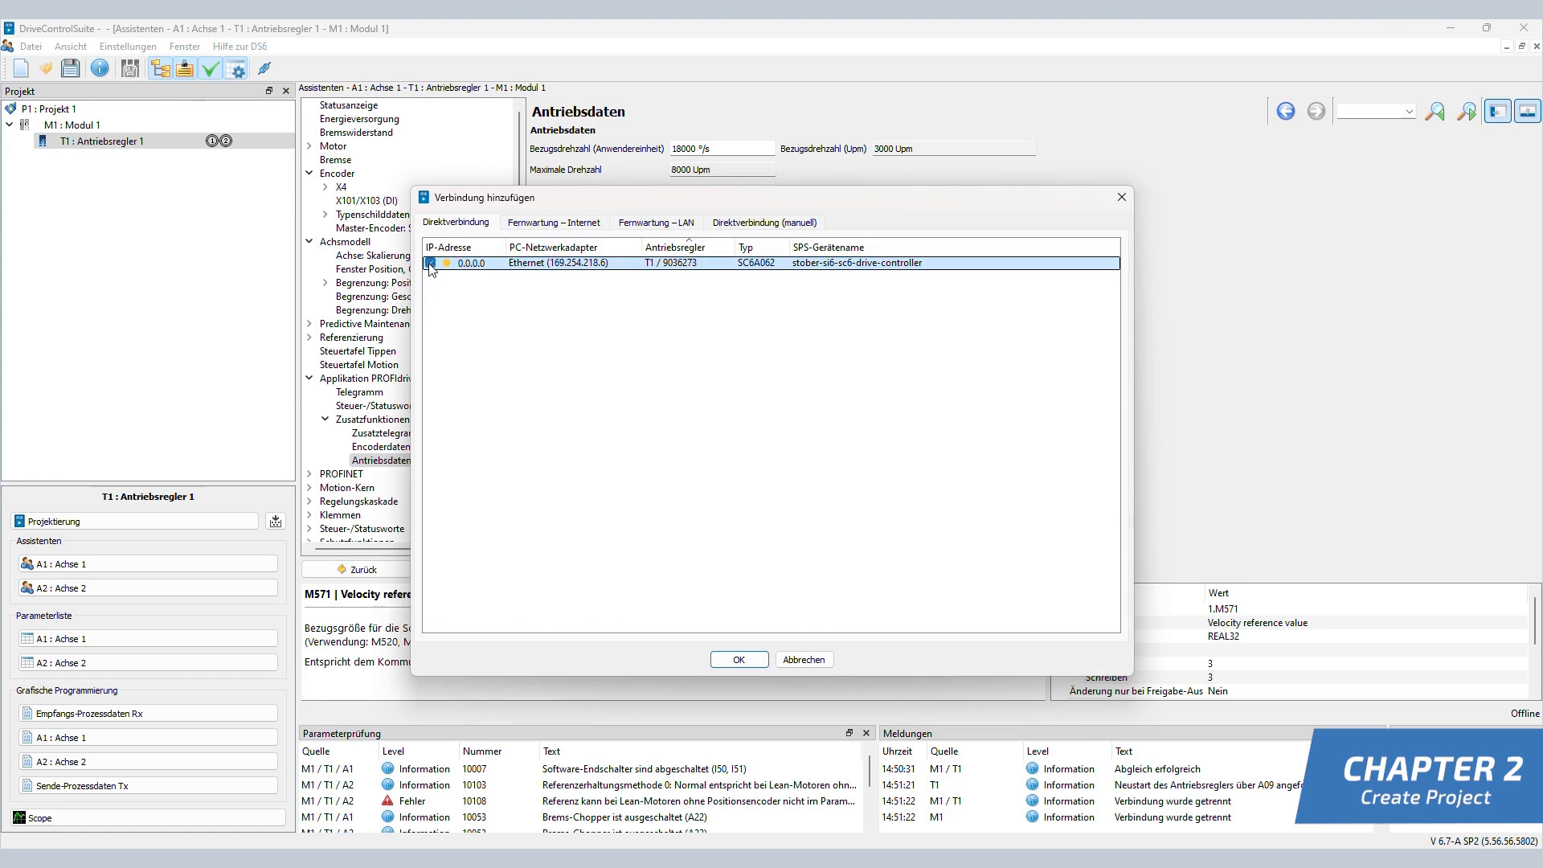
left_click(740, 660)
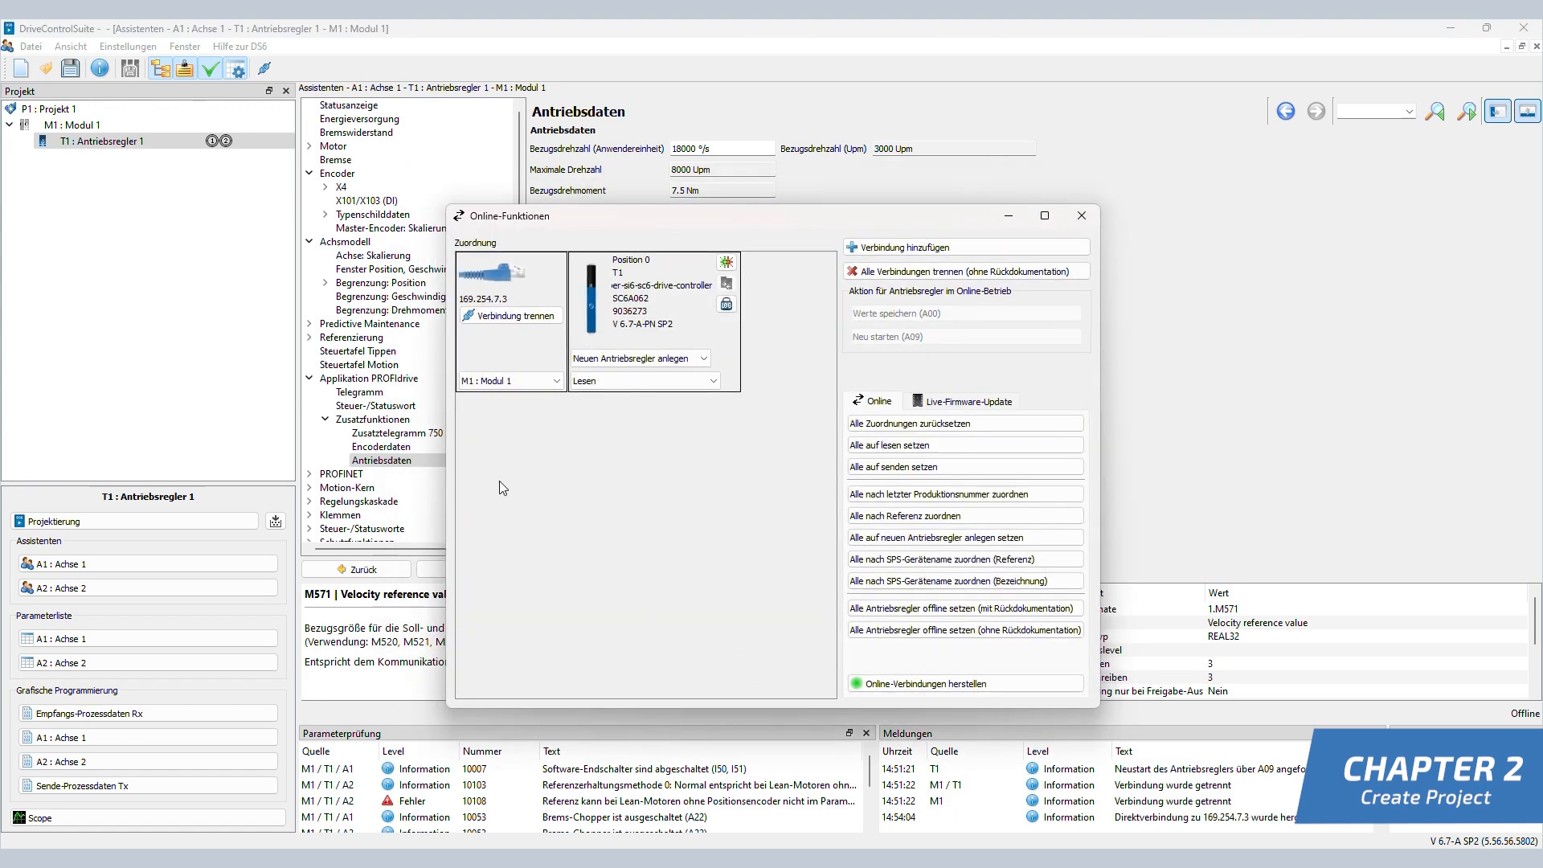
Assign the connection to M1: Modul 1 and T1: Antriebsregler 1, set the transfer to Senden, and establish the online connection.
left_click(485, 379)
left_click(675, 362)
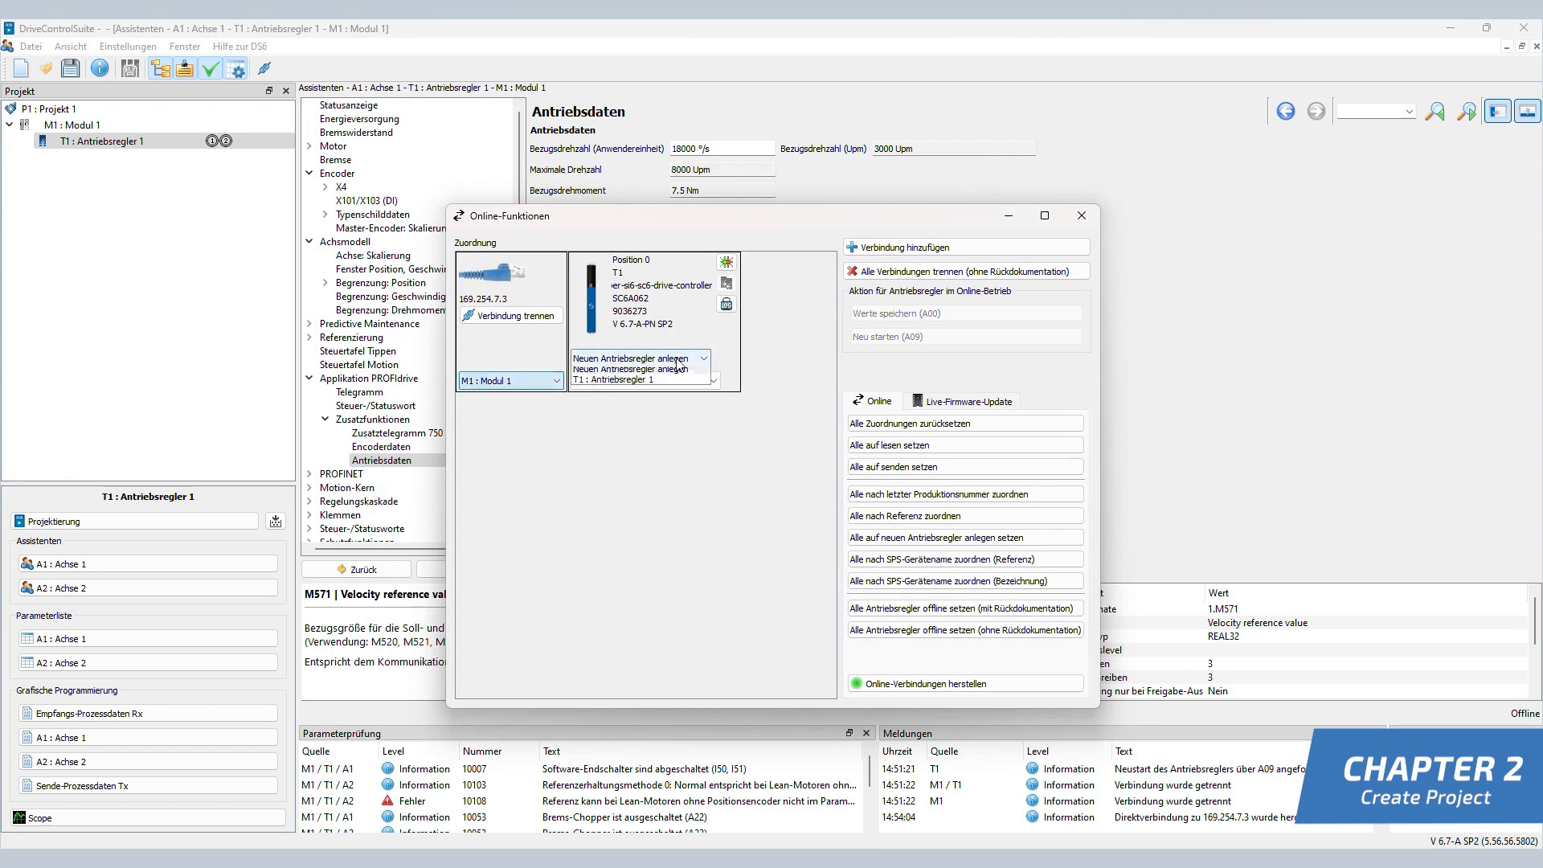
left_click(636, 384)
left_click(714, 381)
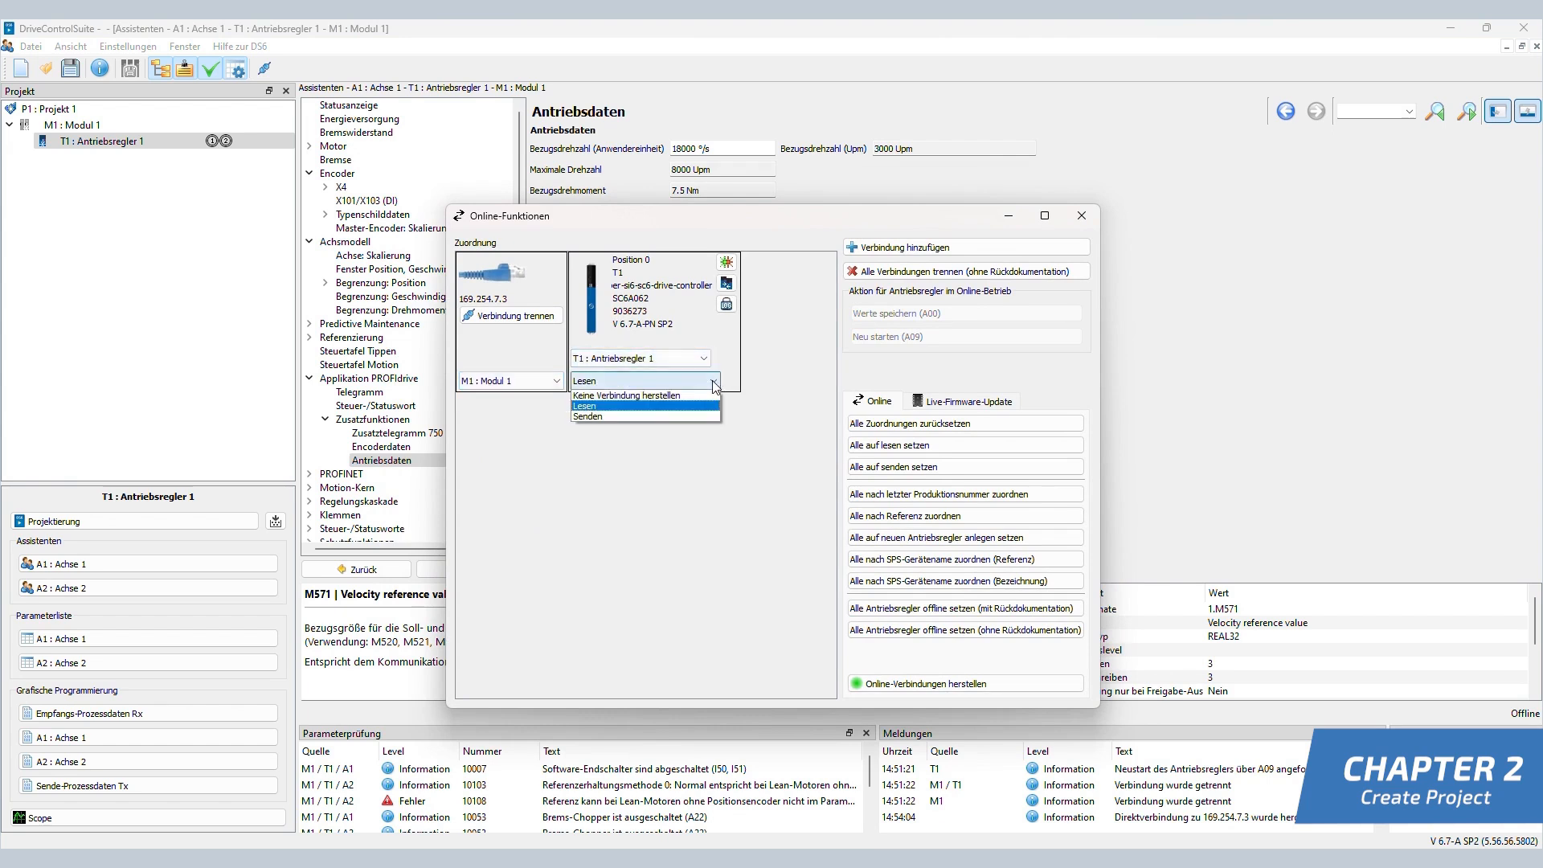
left_click(590, 418)
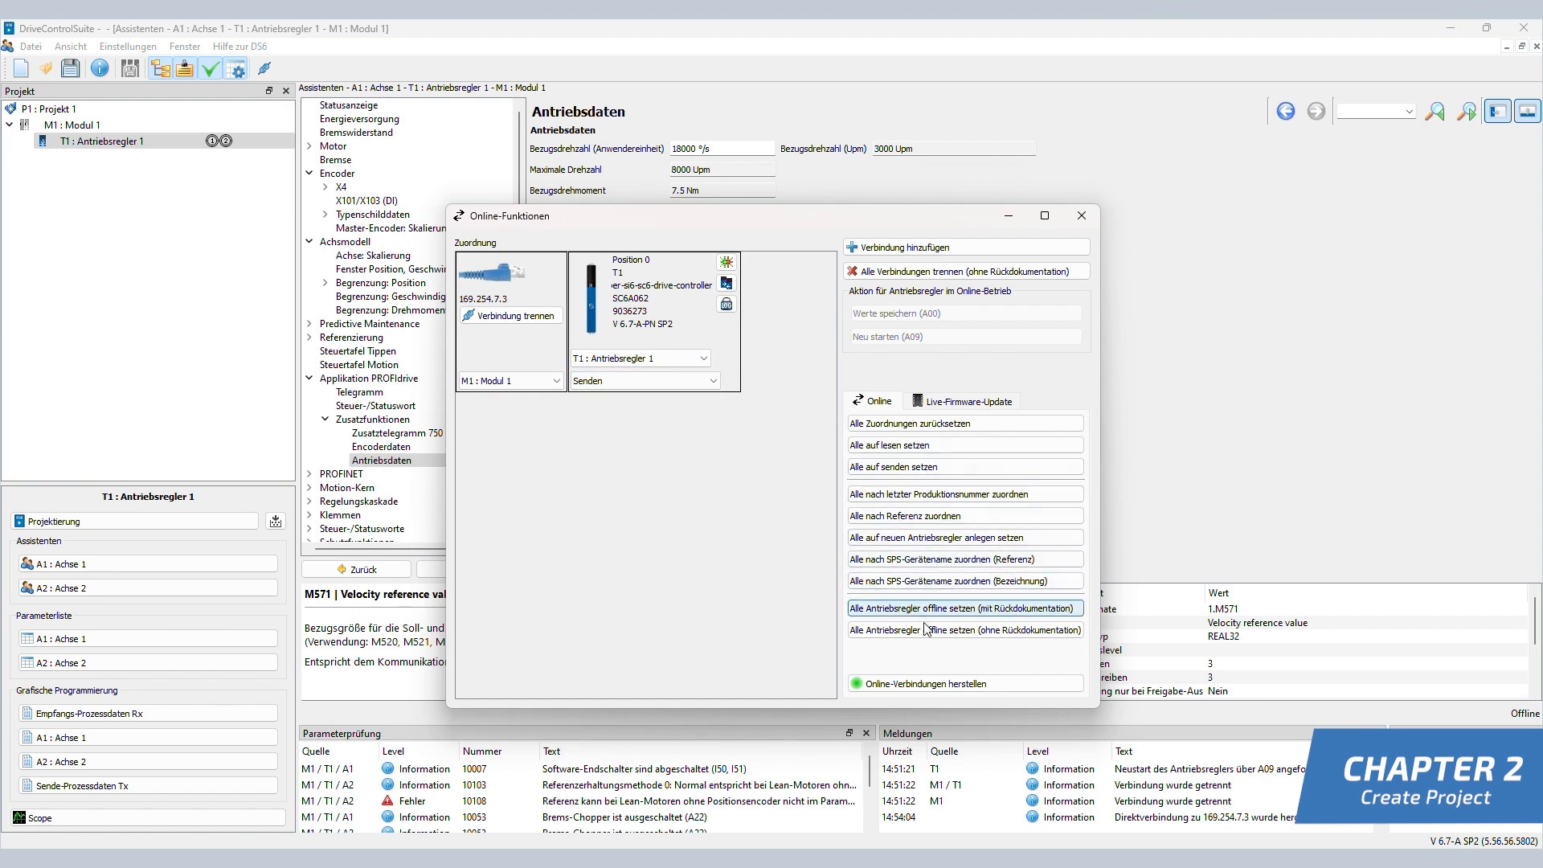
left_click(919, 684)
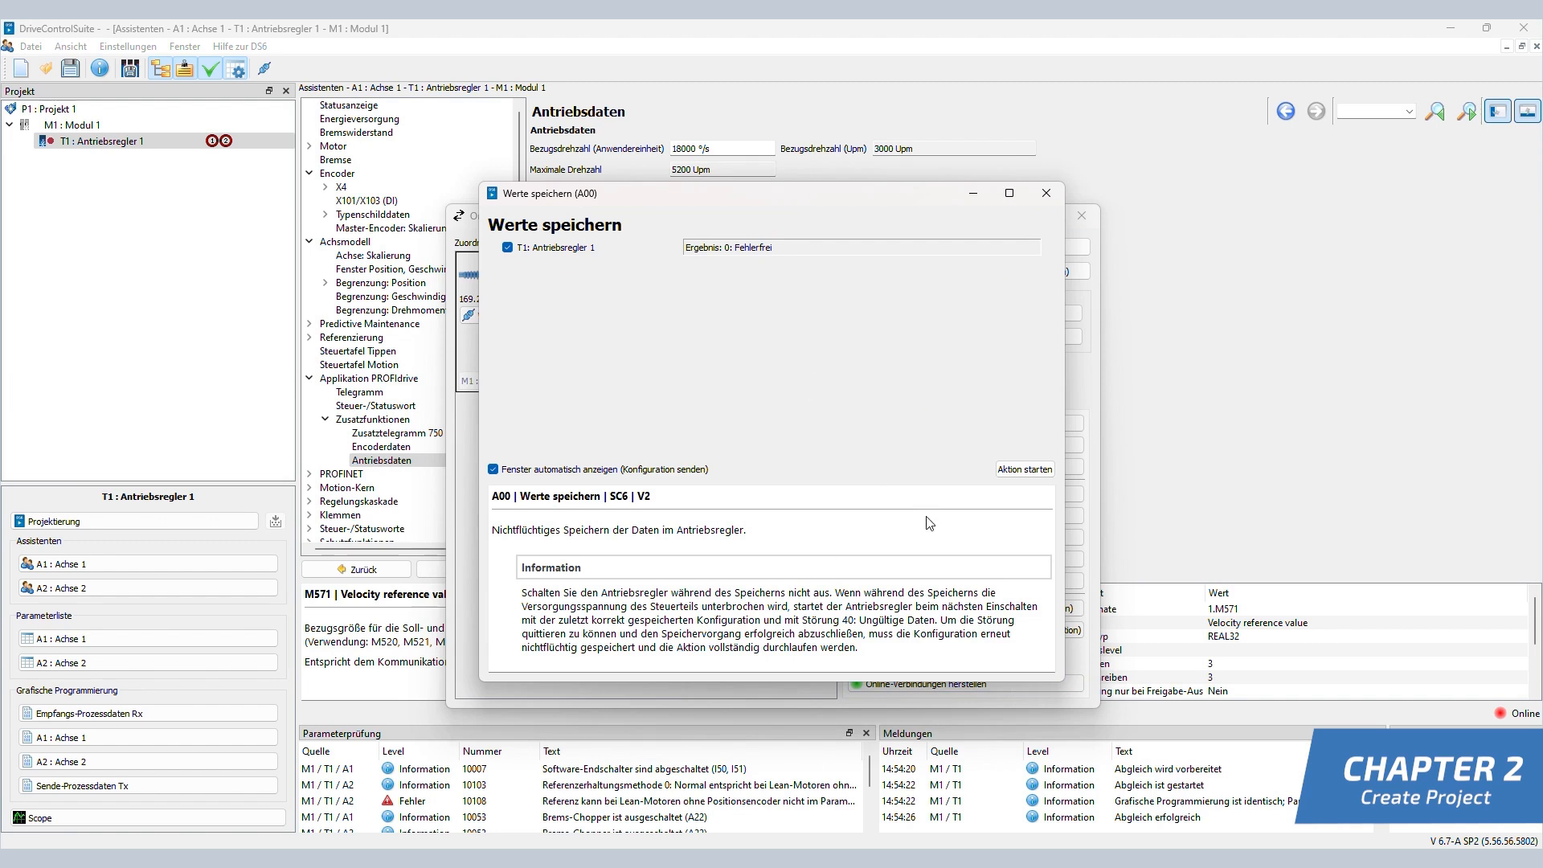
Save the values on T1: Antriebsregler 1 with A00, and restart the drive controller with A09.
left_click(1024, 473)
left_click(1047, 196)
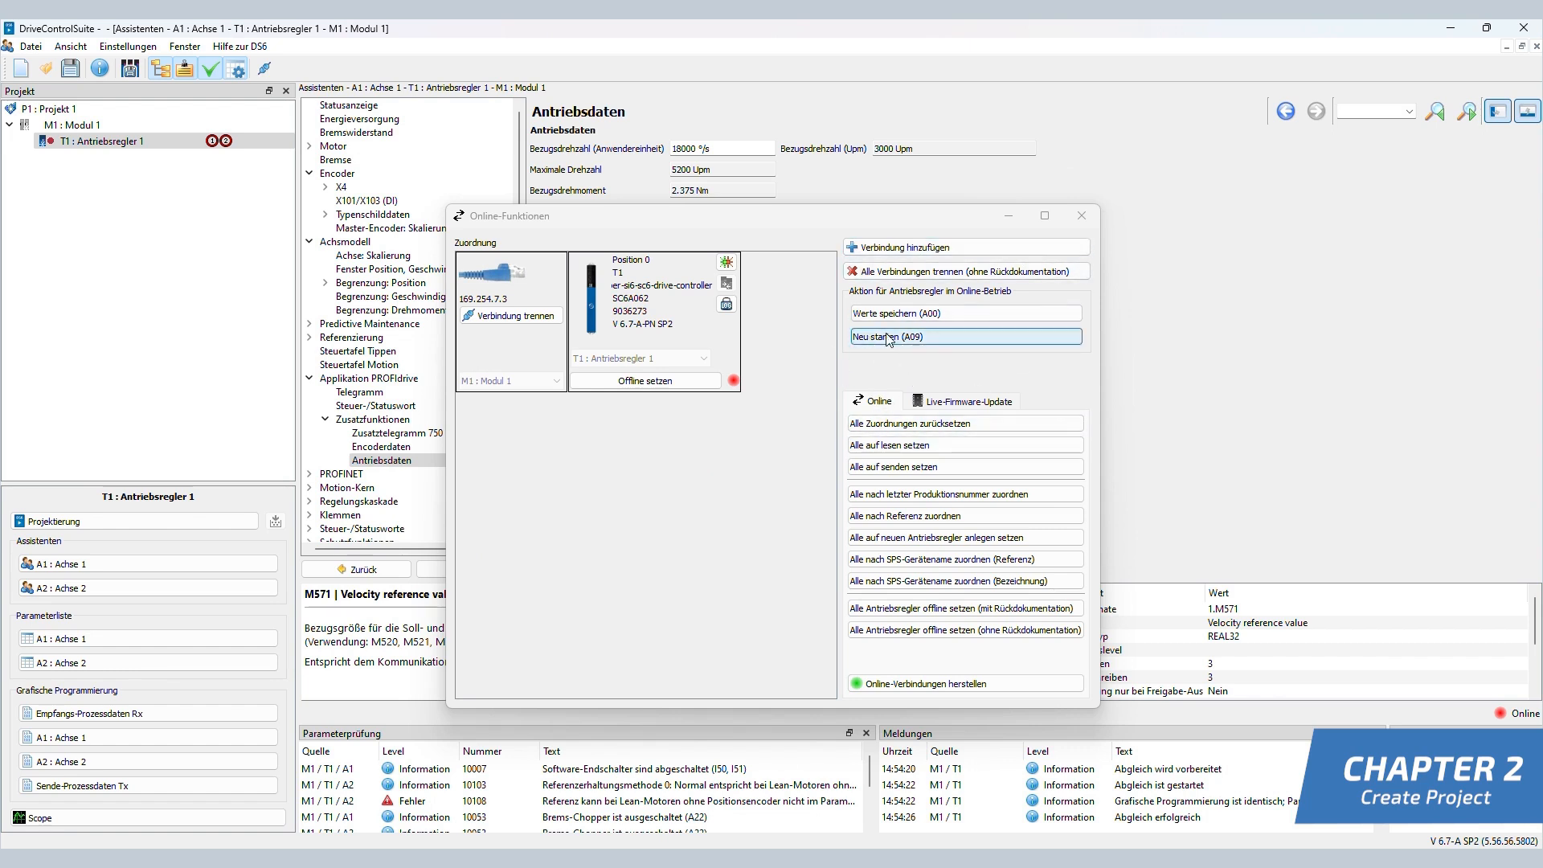
left_click(924, 336)
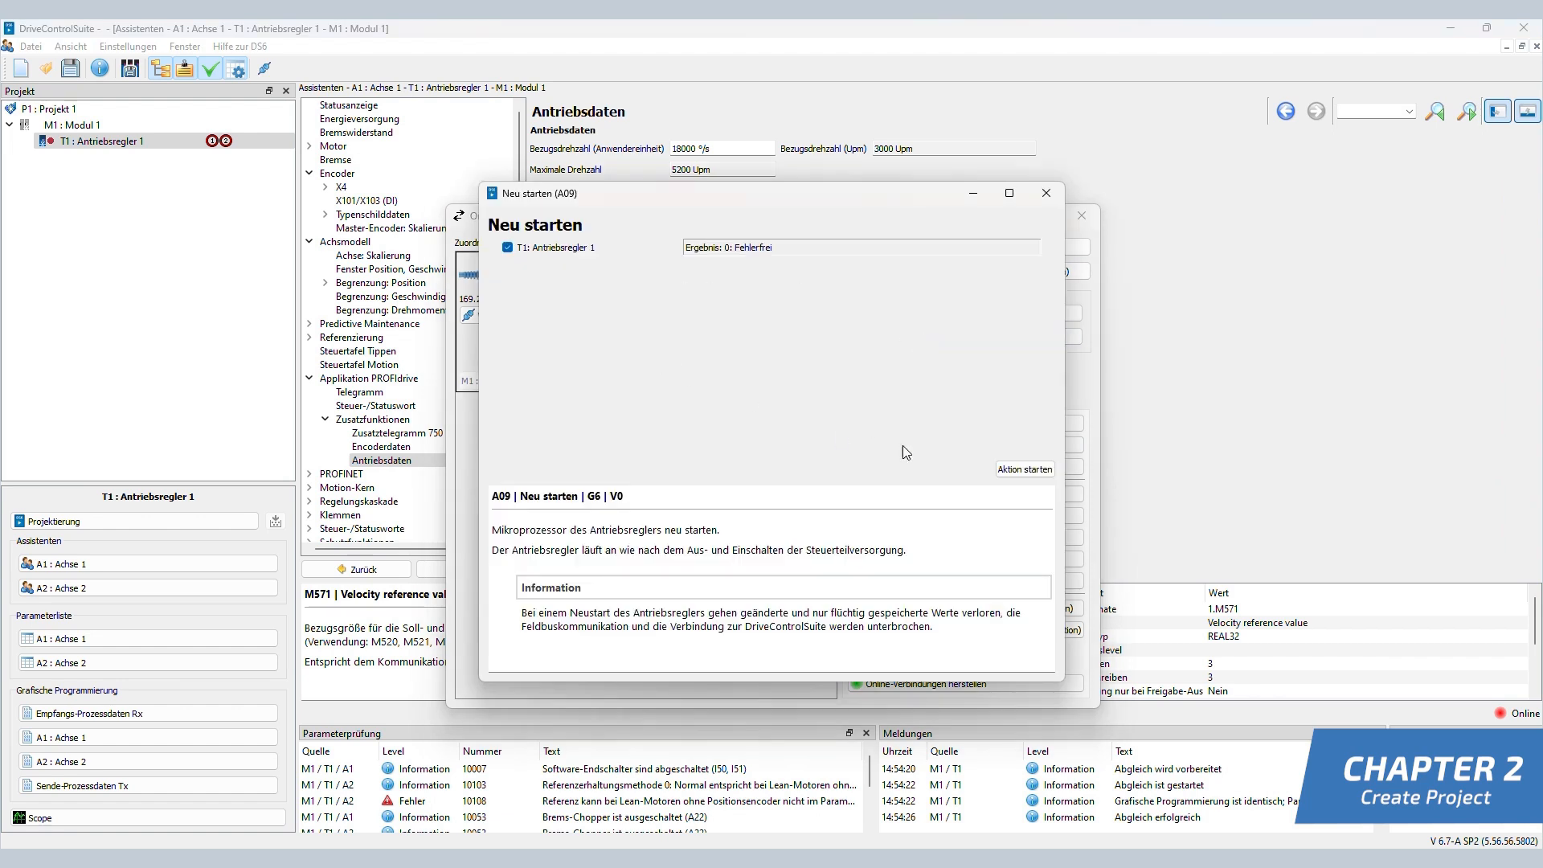
left_click(1023, 467)
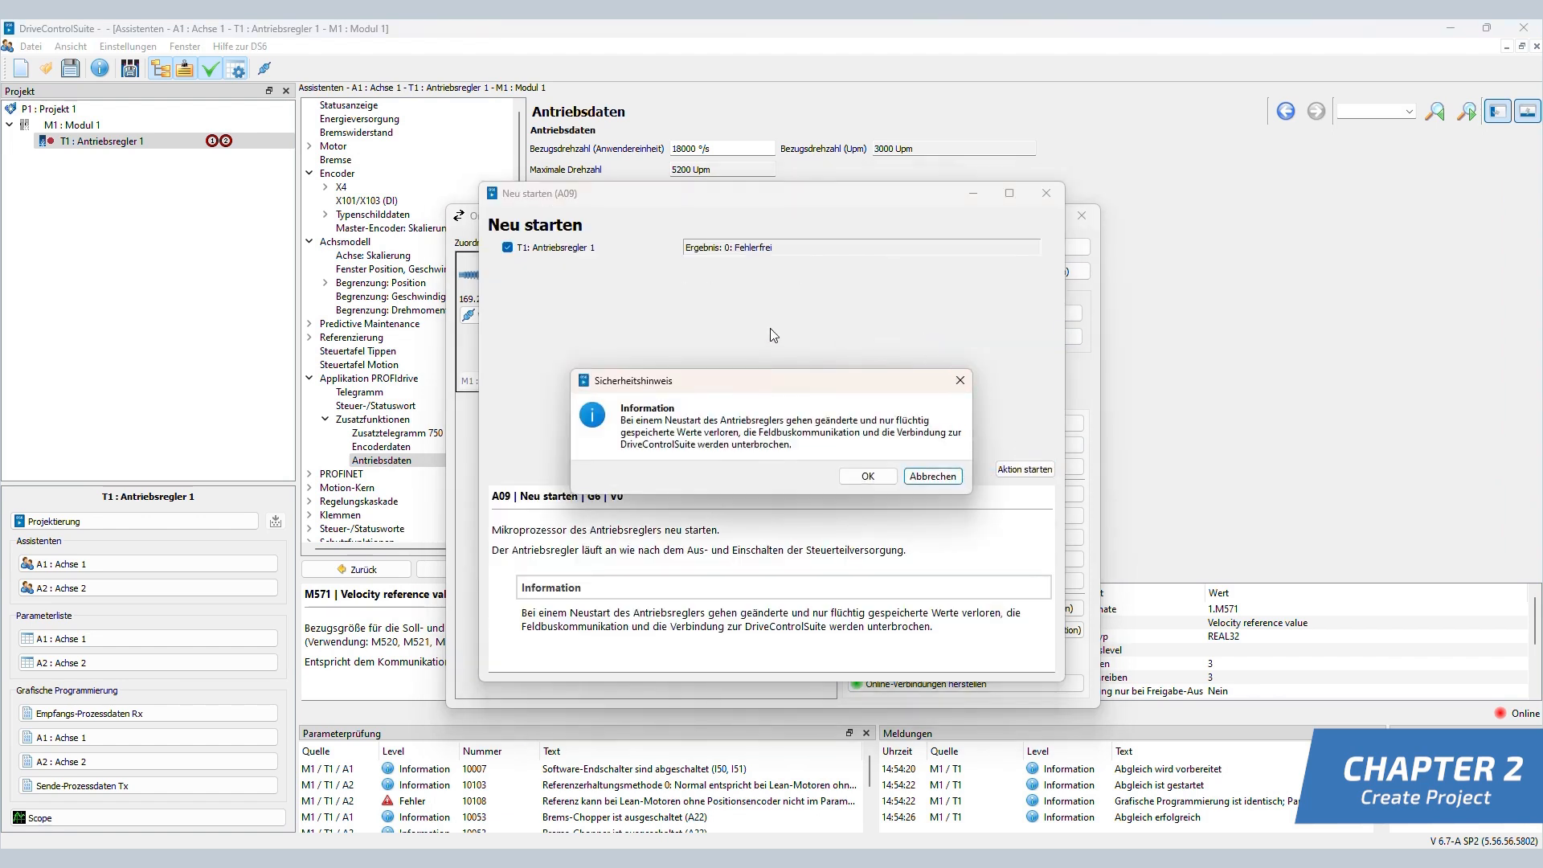
left_click(868, 477)
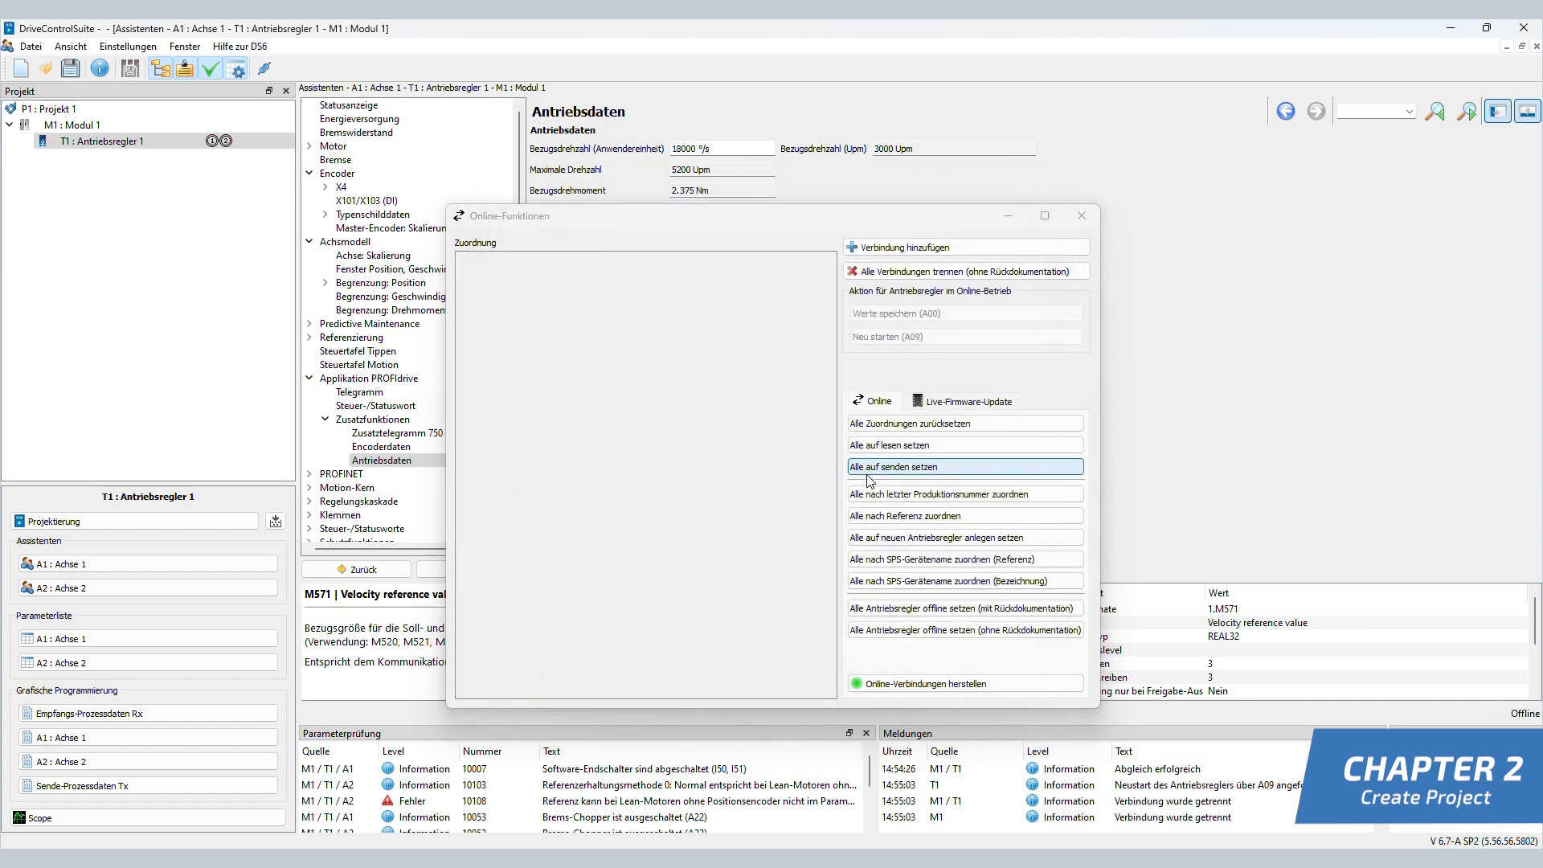
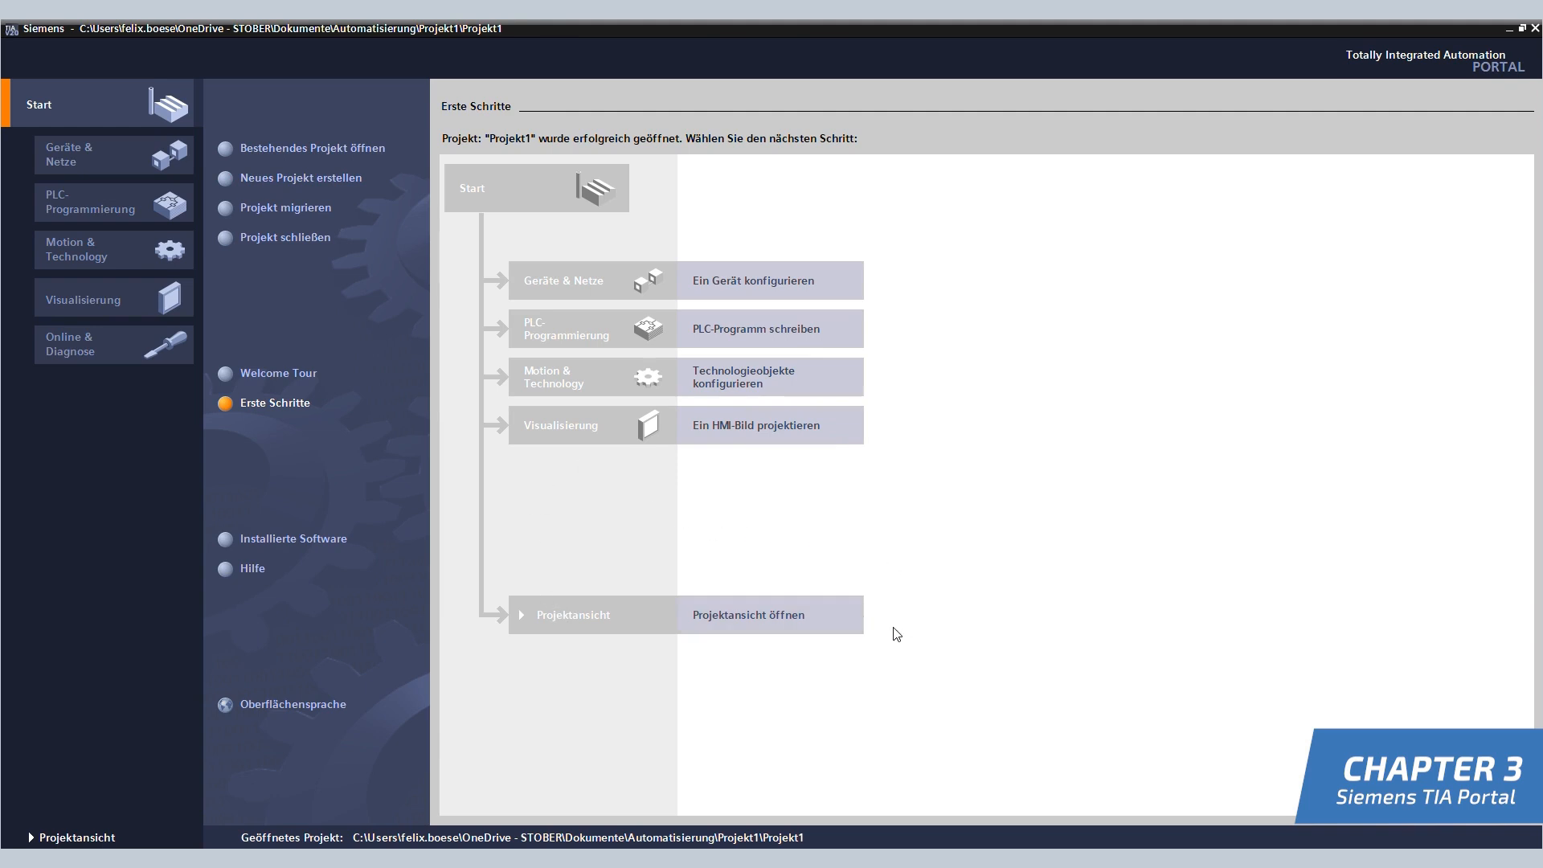
In TIA Portal's project view, set the GSD management source path to the desktop folder GSDML-V2.41-STOBER-SI6-SC6-SB6-drive-controller-20240111.
left_click(731, 620)
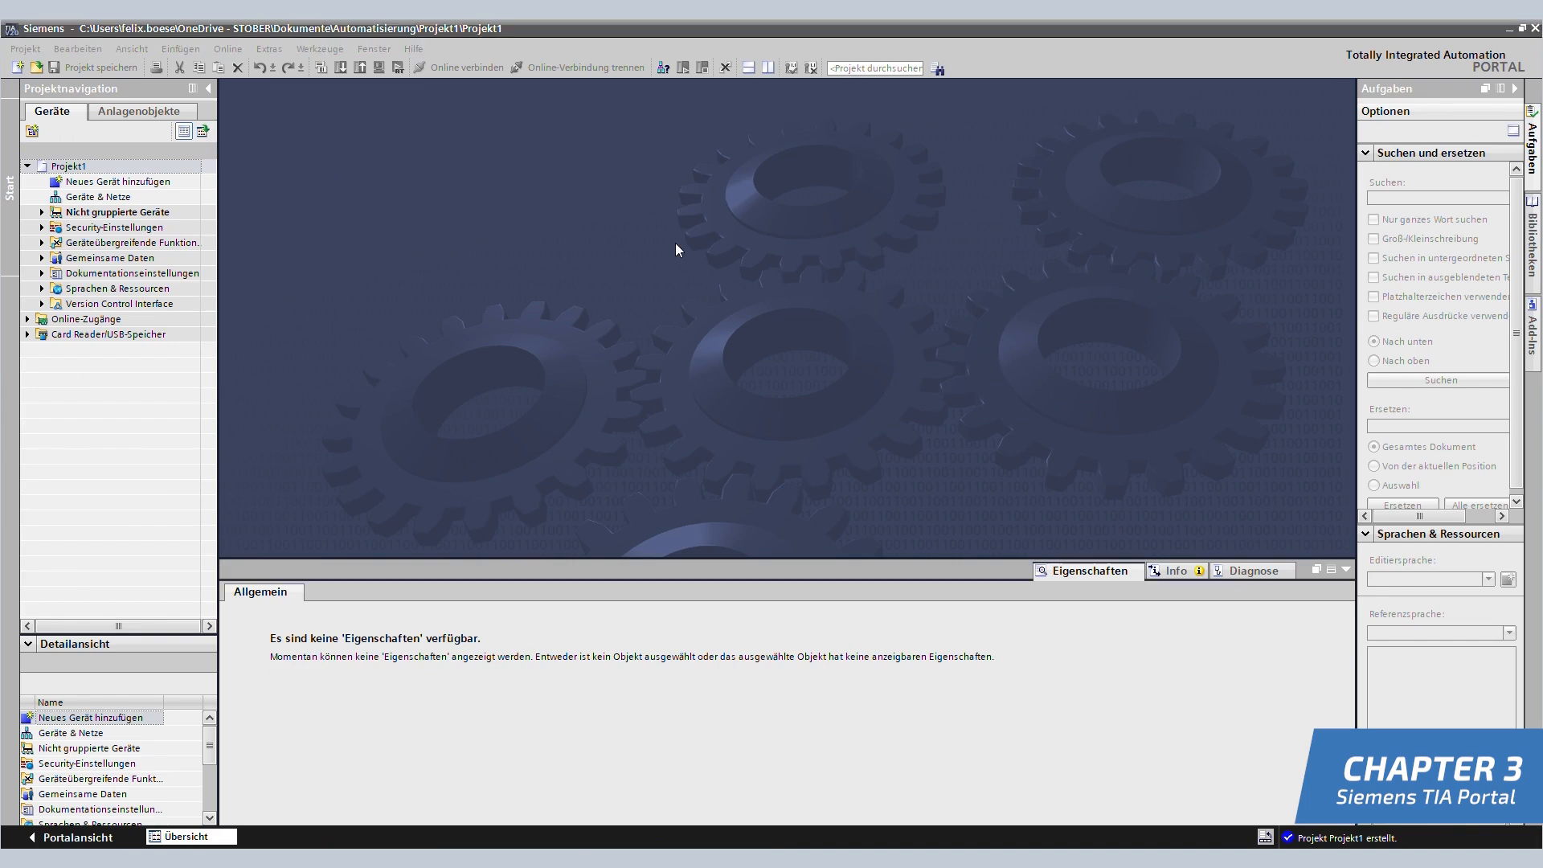
left_click(270, 49)
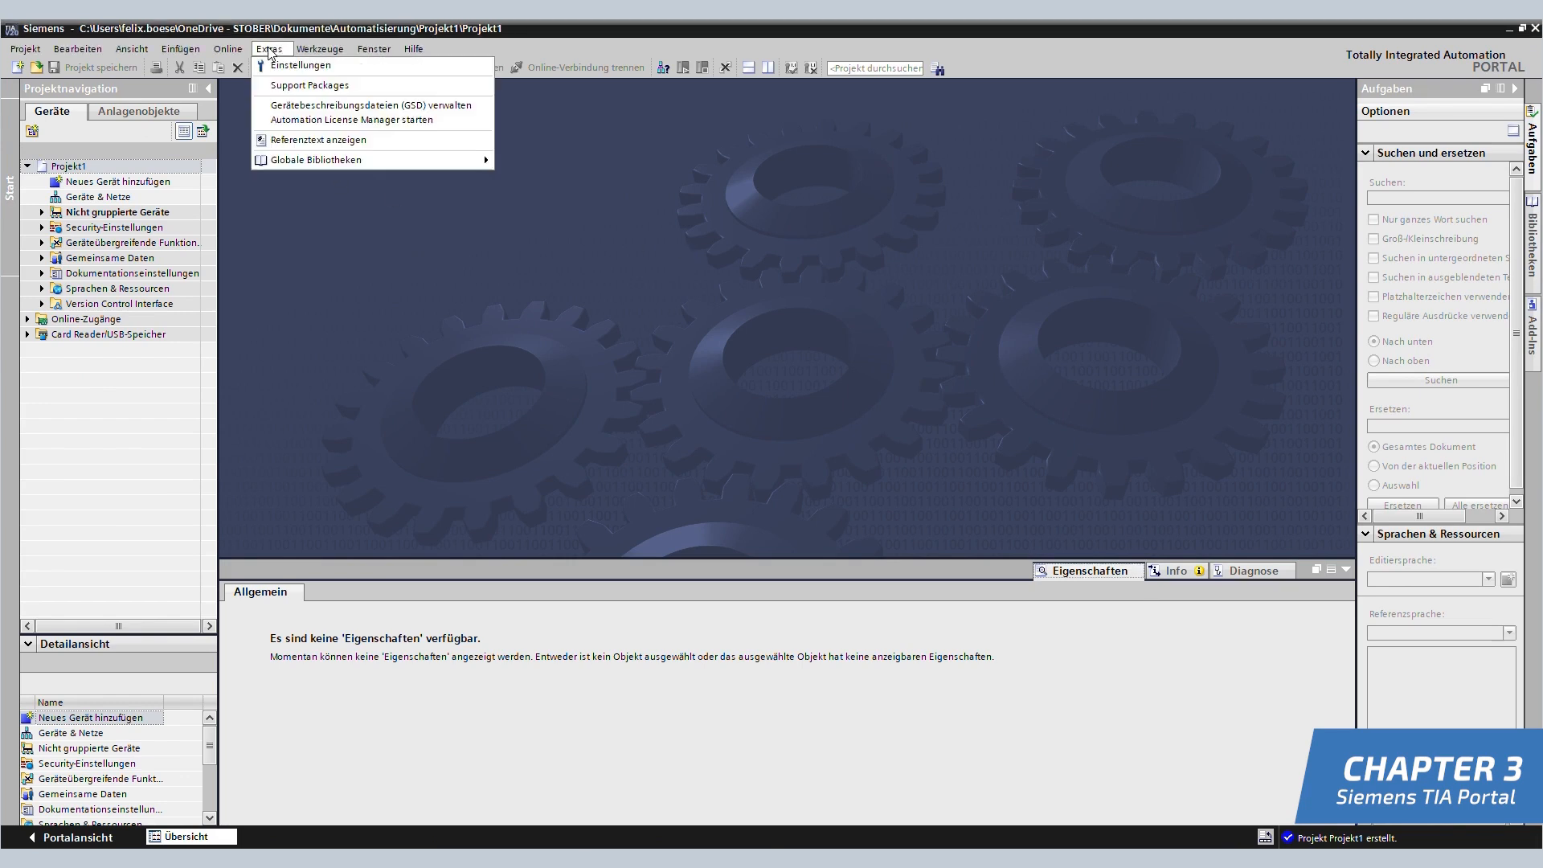
left_click(305, 107)
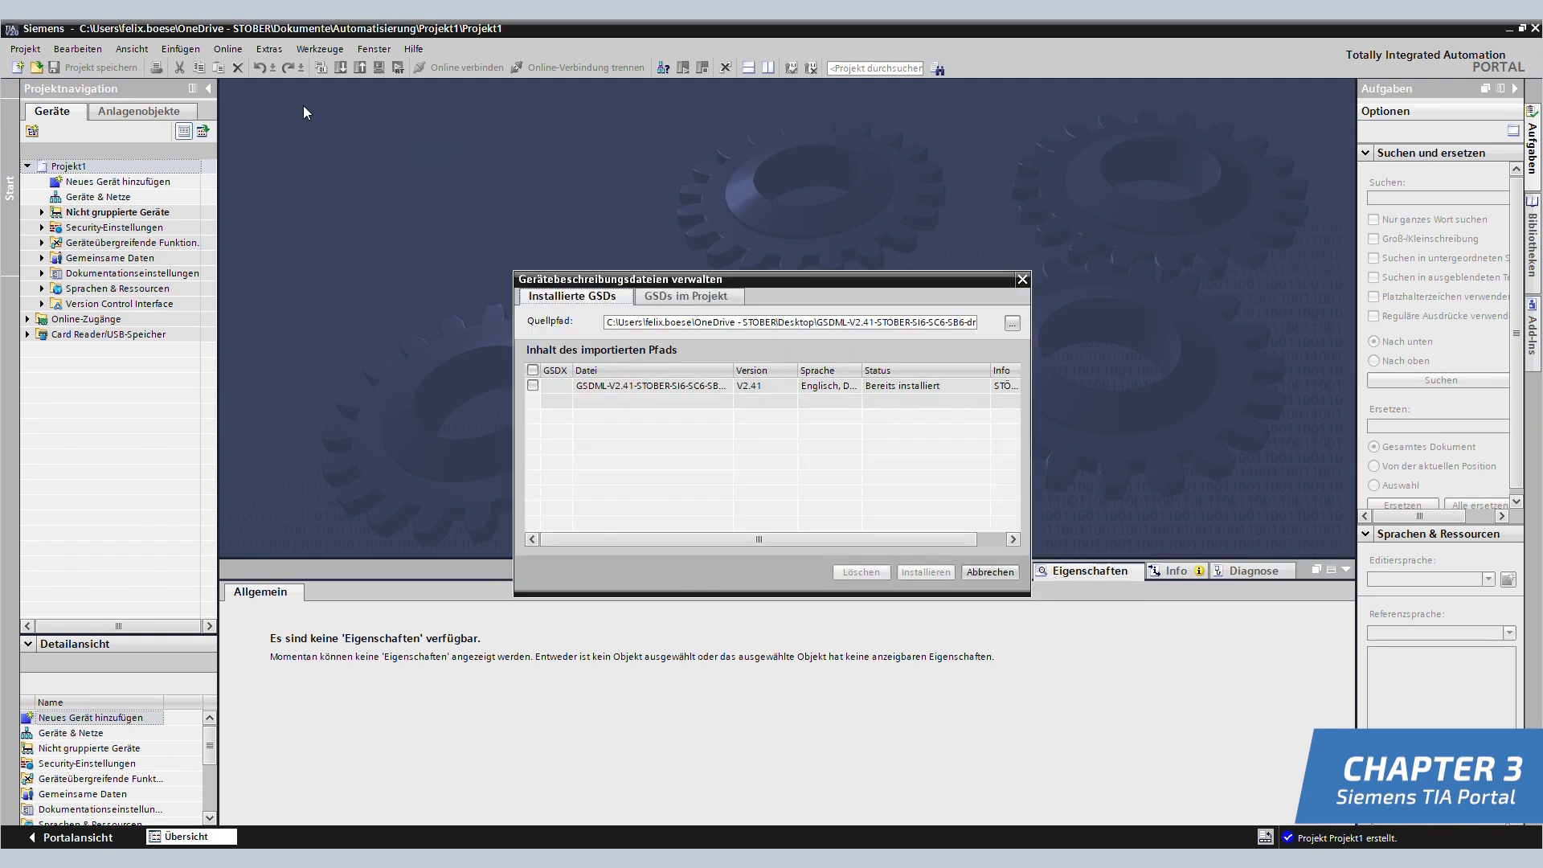
left_click(1012, 322)
left_click(684, 334)
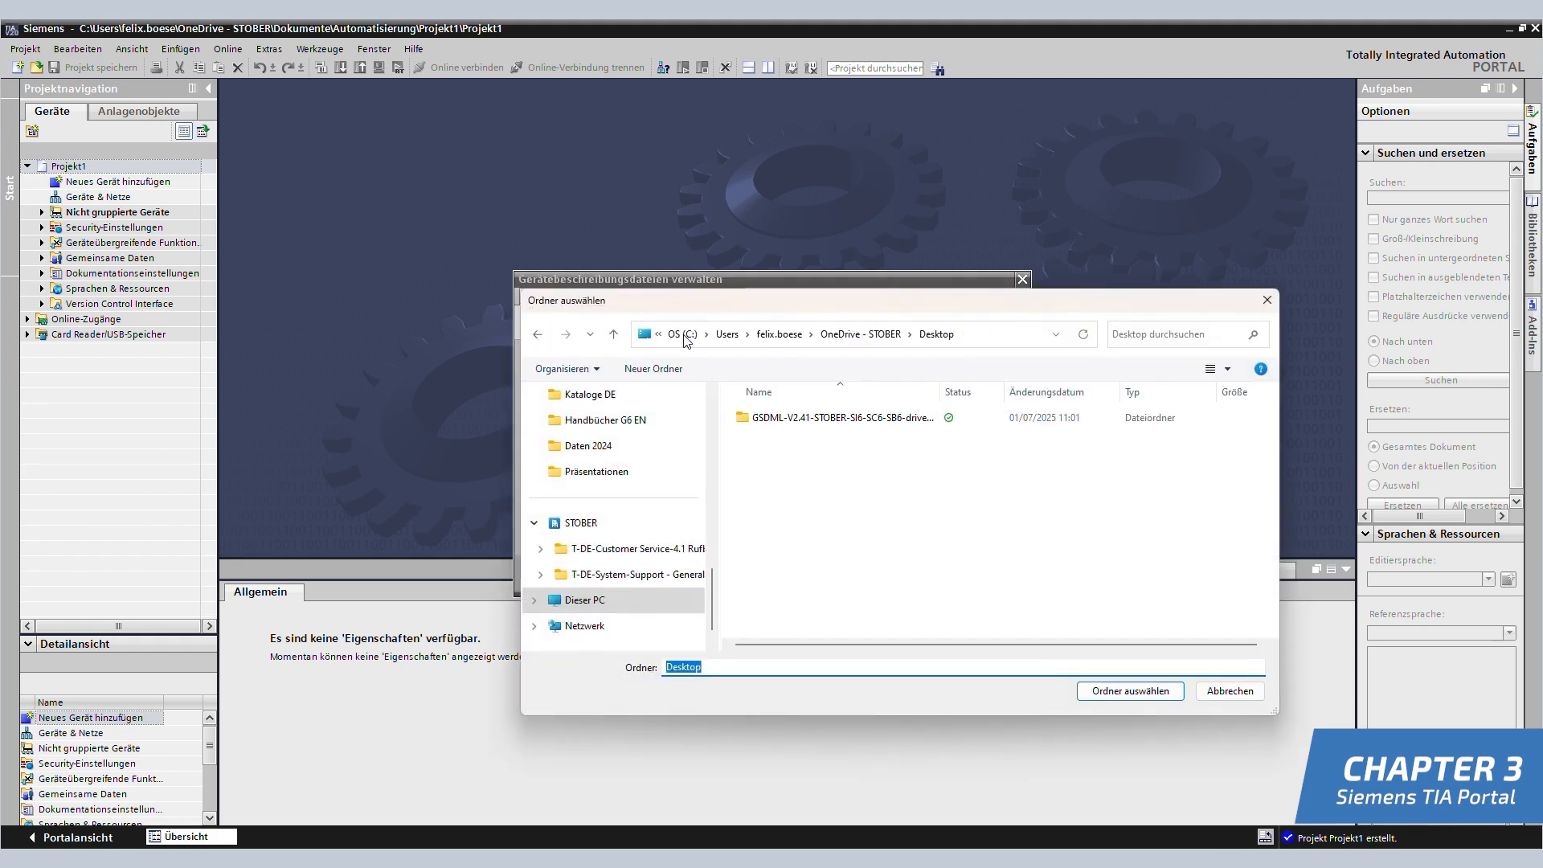
left_click(811, 420)
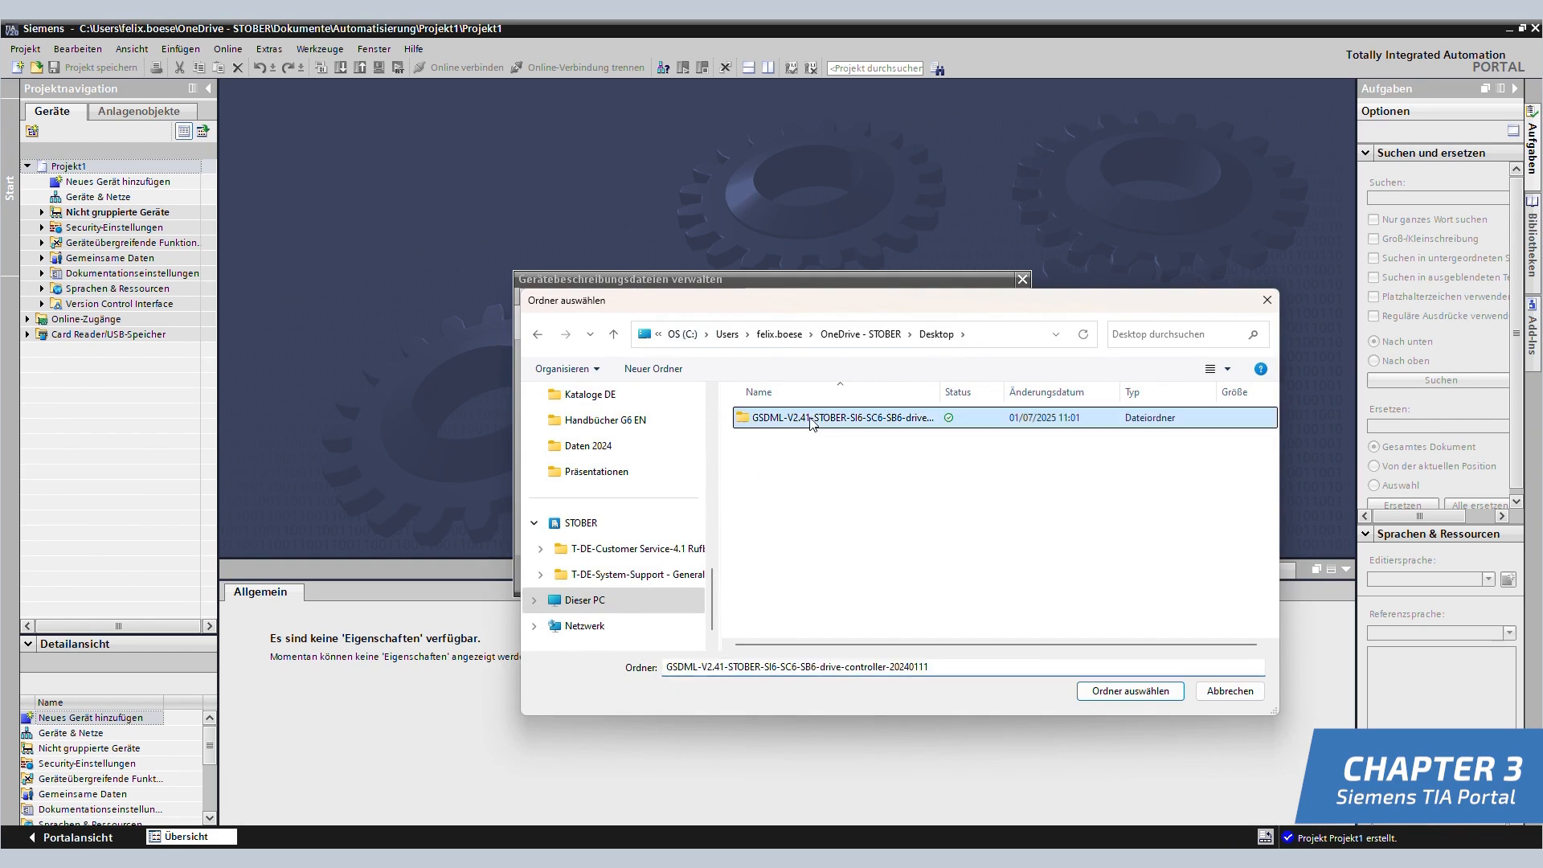
left_click(1130, 691)
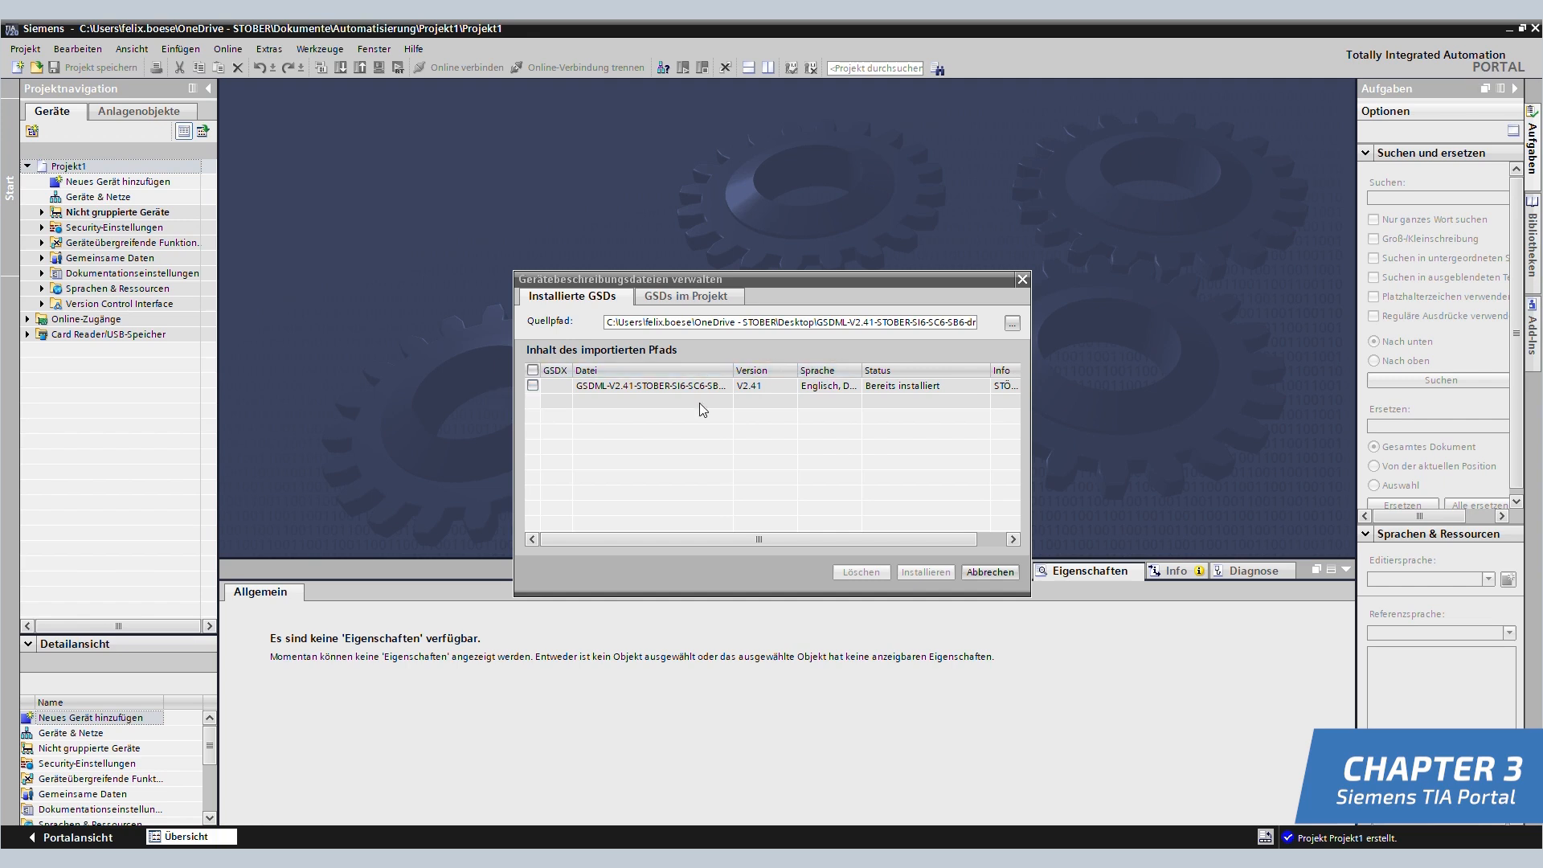
Try to install the V2.41 STOBER SI6-SC6-SB6 device description file and close the GSD management.
left_click(533, 388)
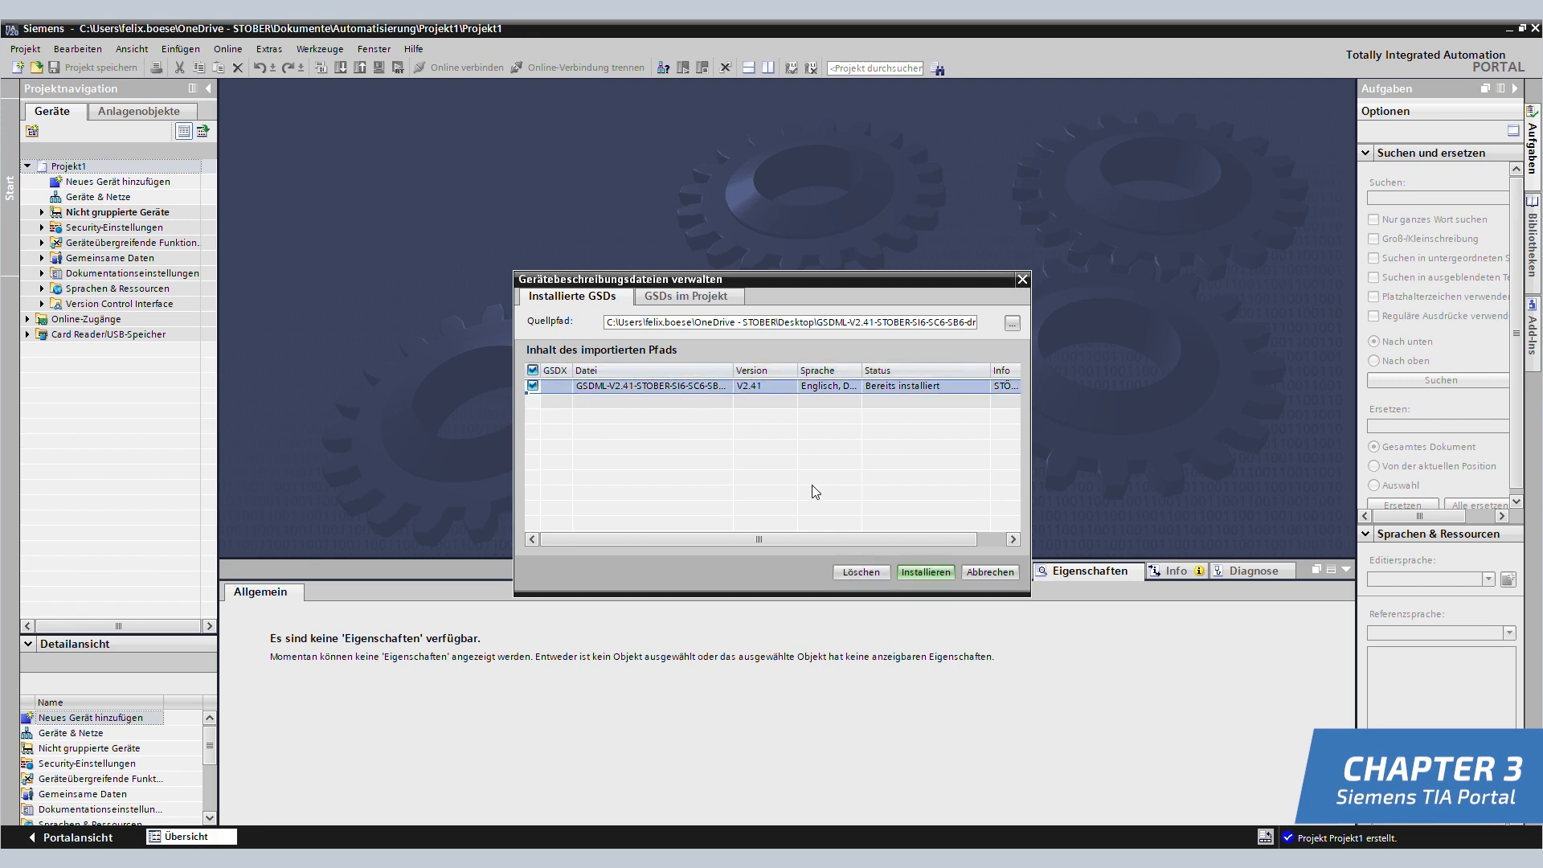
left_click(928, 576)
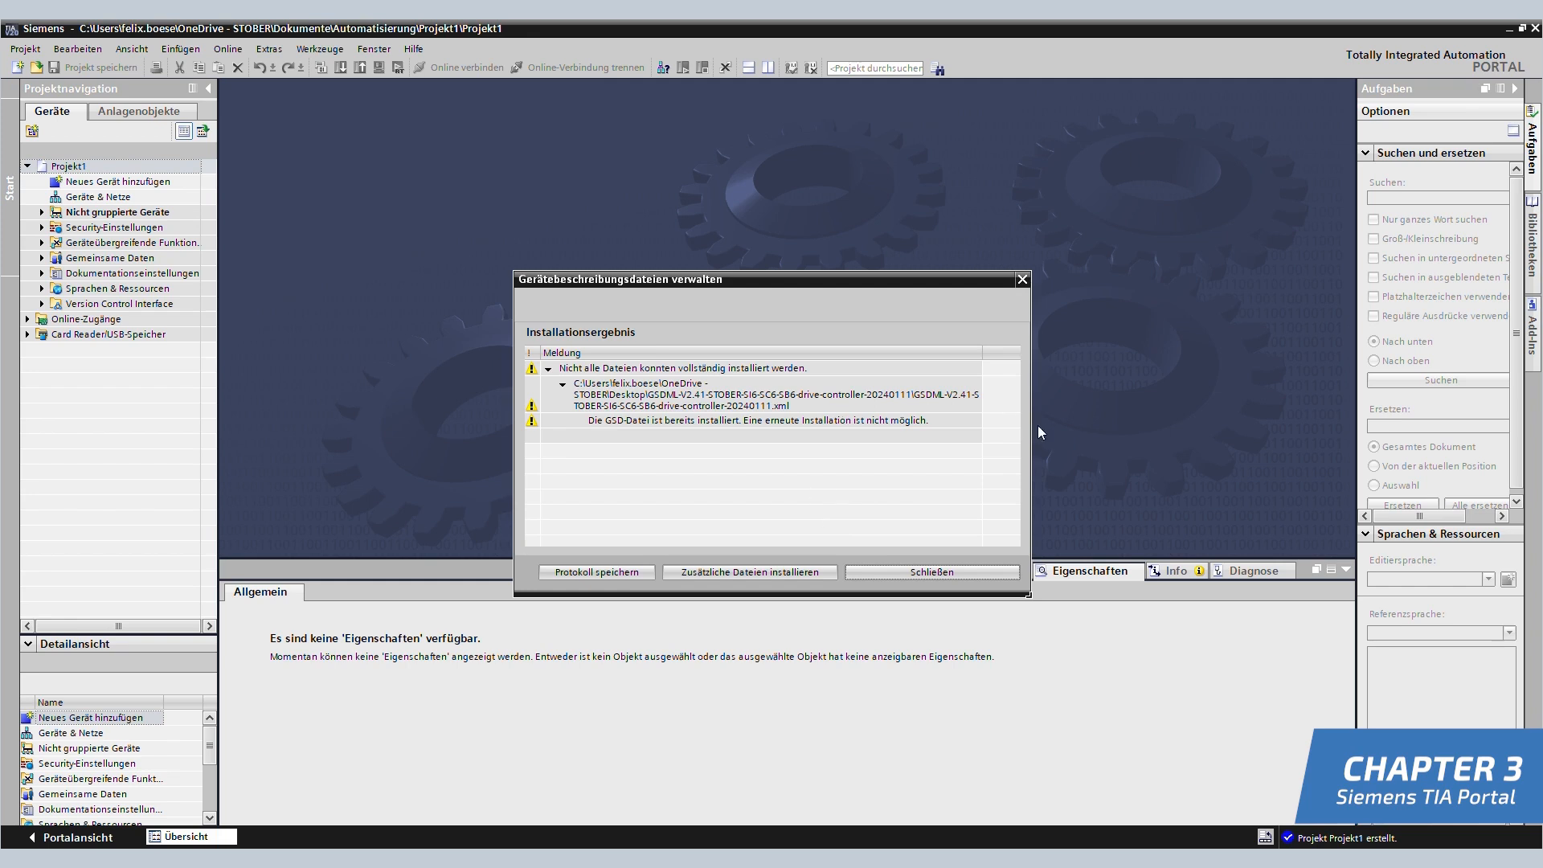
left_click(923, 570)
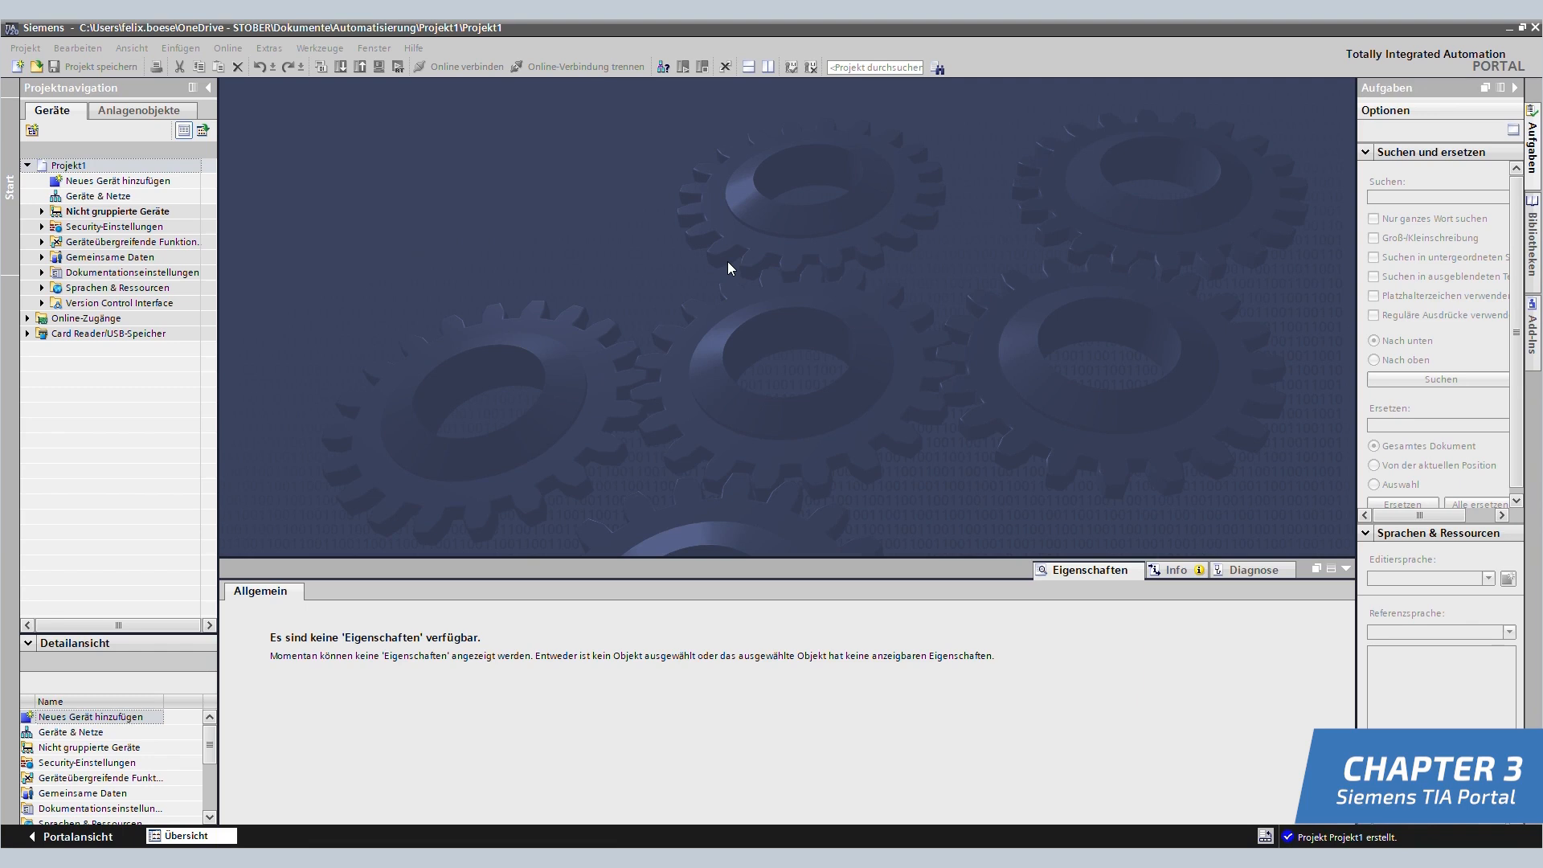
In Geräte & Netze, add a CPU 1511F-1 PN with article number 6ES7 511-1FK02-0AB0 and version V2.6 to the network view.
double_click(101, 195)
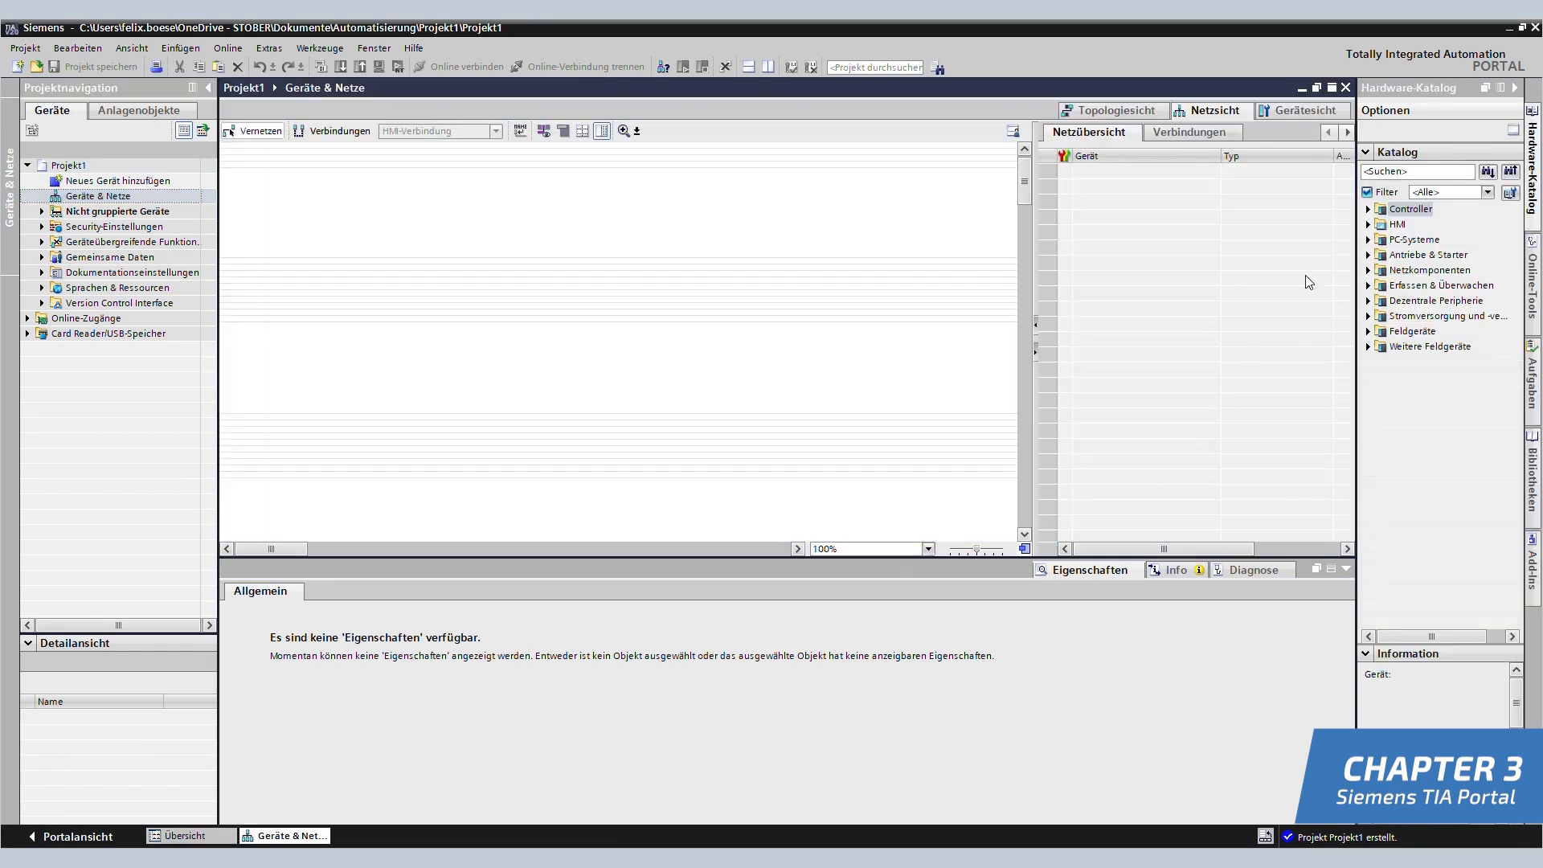
left_click(1369, 209)
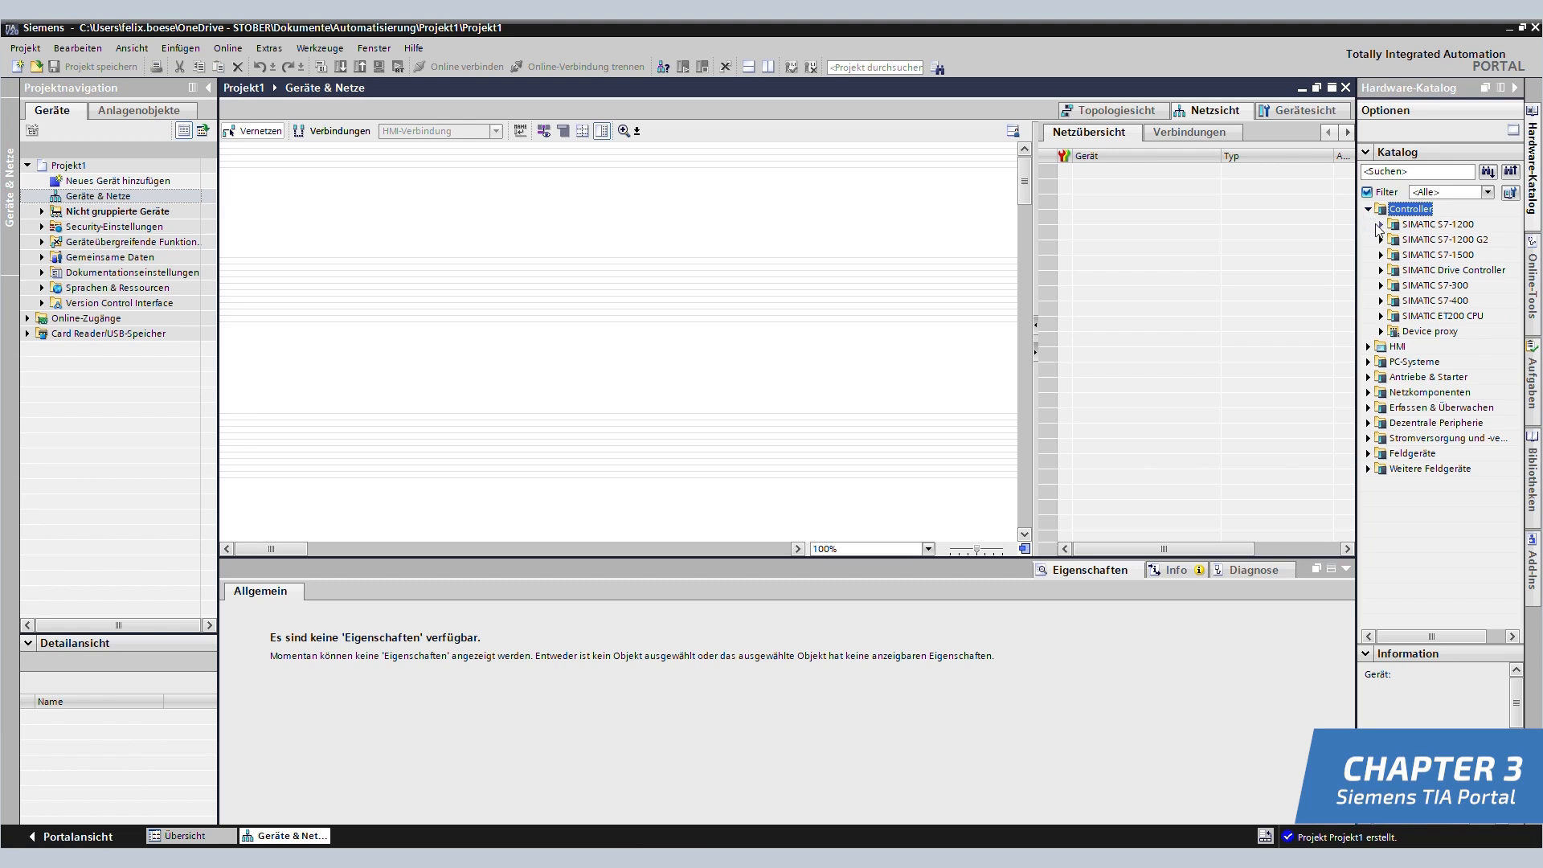
left_click(1382, 256)
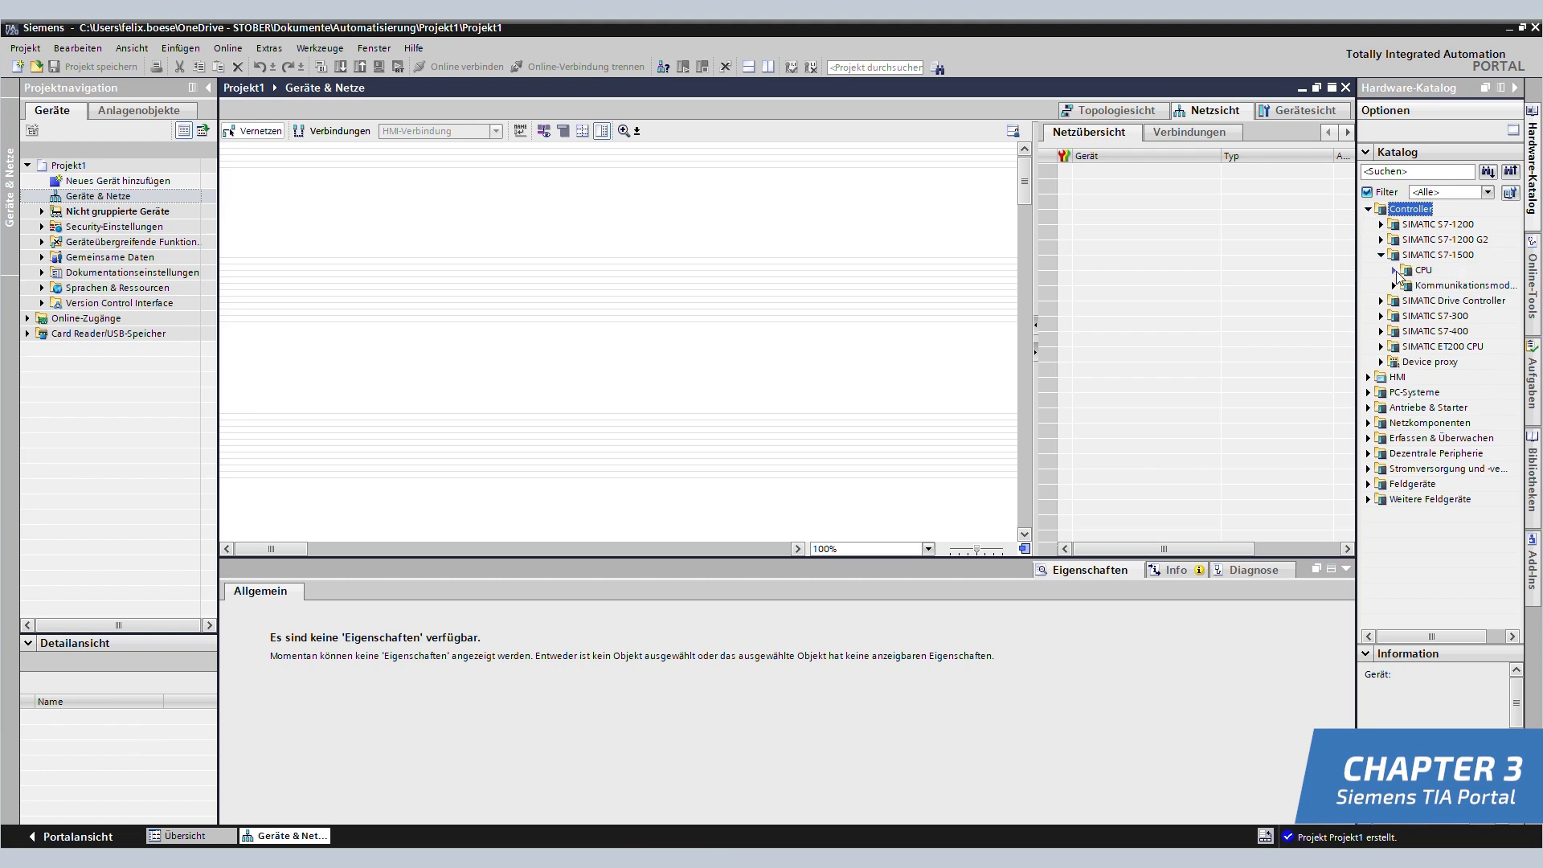
left_click(1394, 270)
left_click_drag(1358, 318, 1258, 320)
left_click(1310, 407)
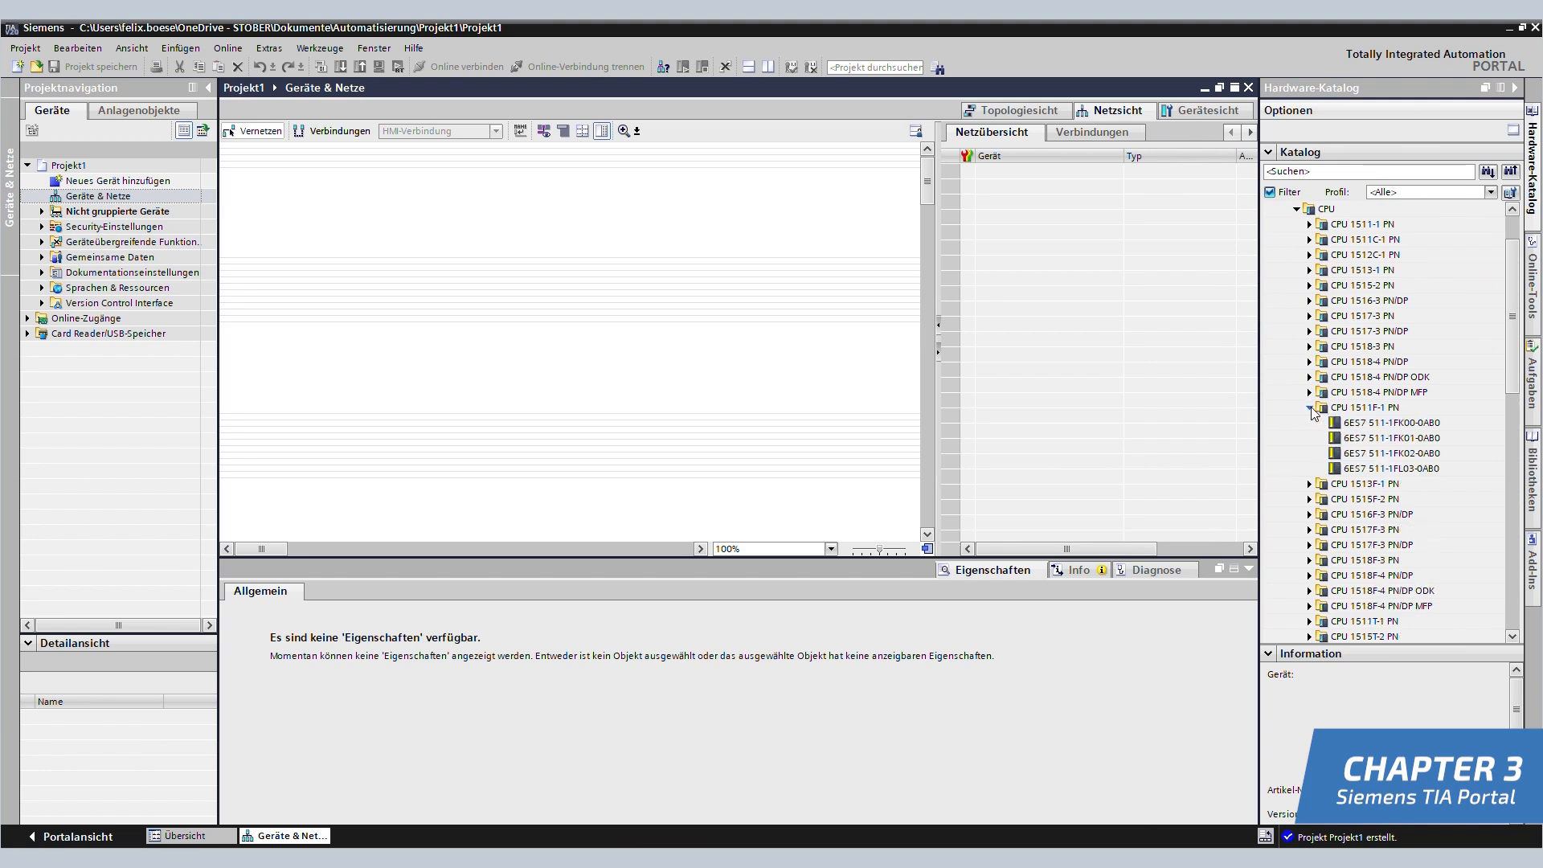
left_click(1400, 455)
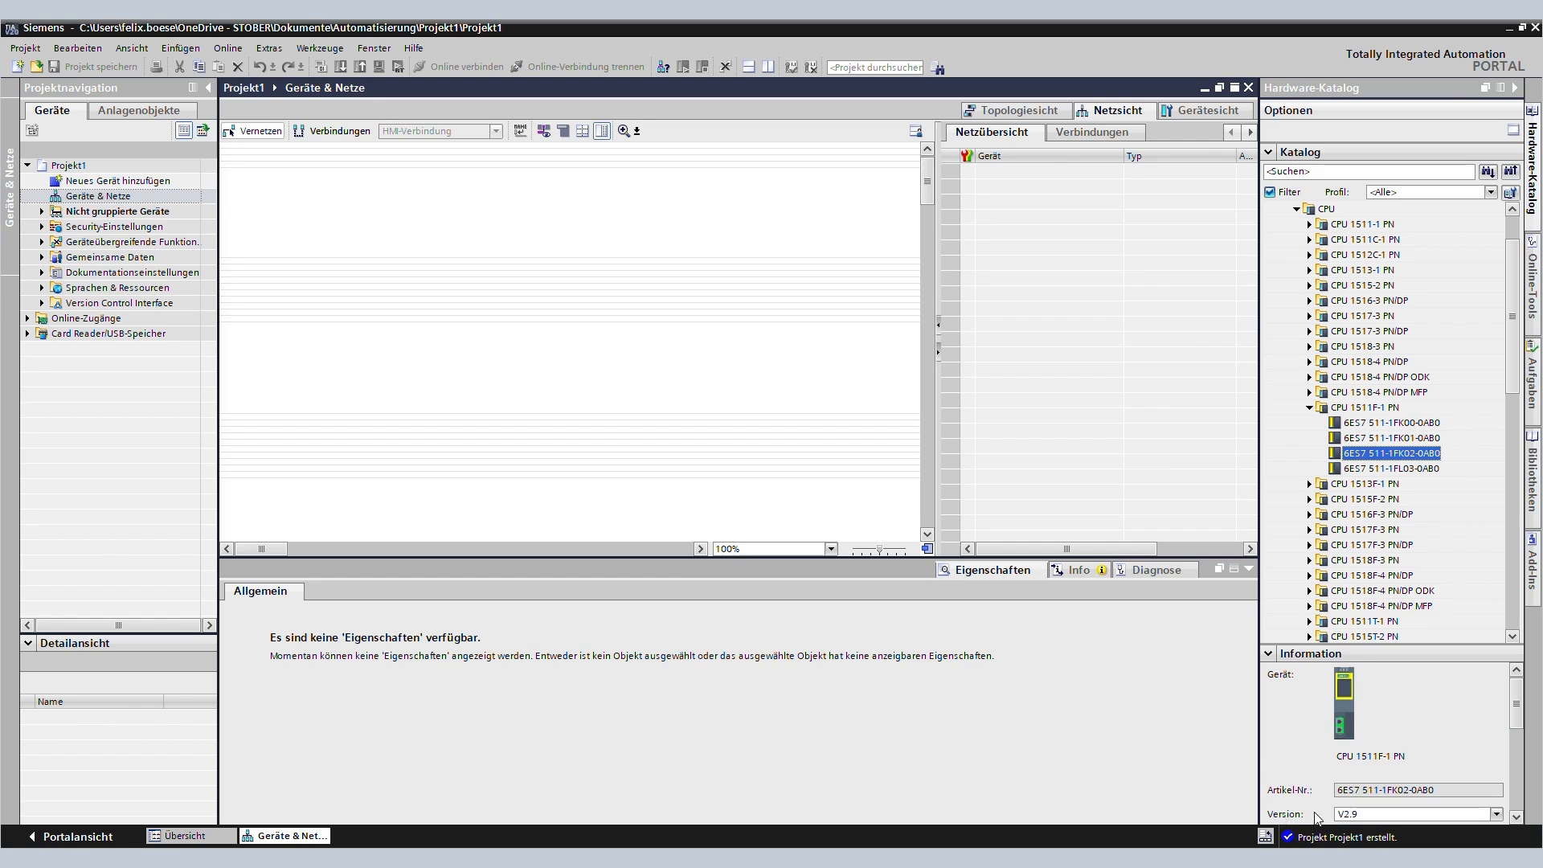
left_click(1496, 815)
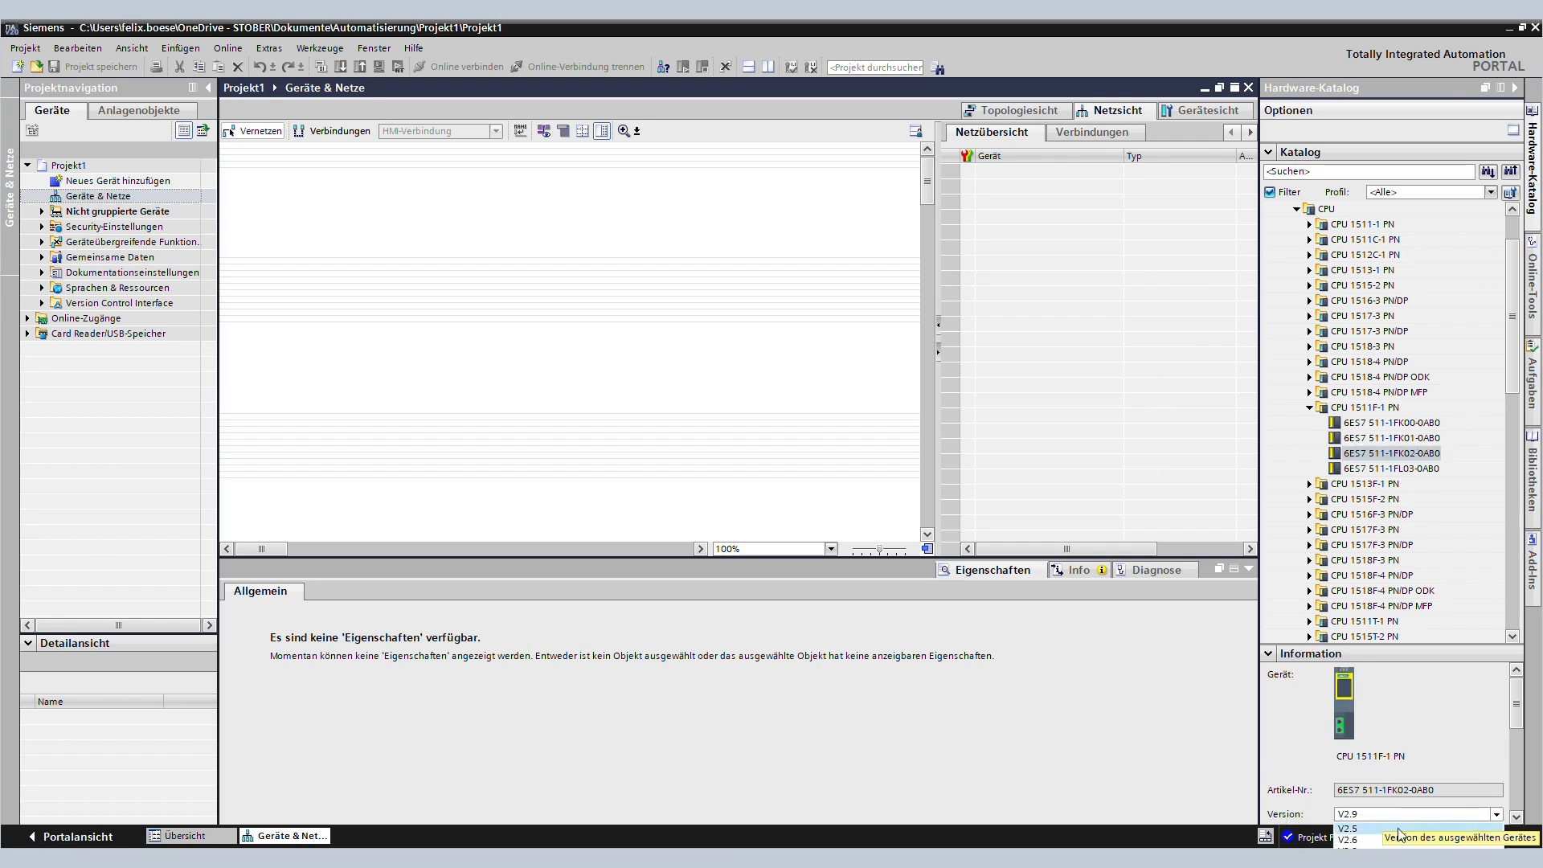
left_click(1352, 840)
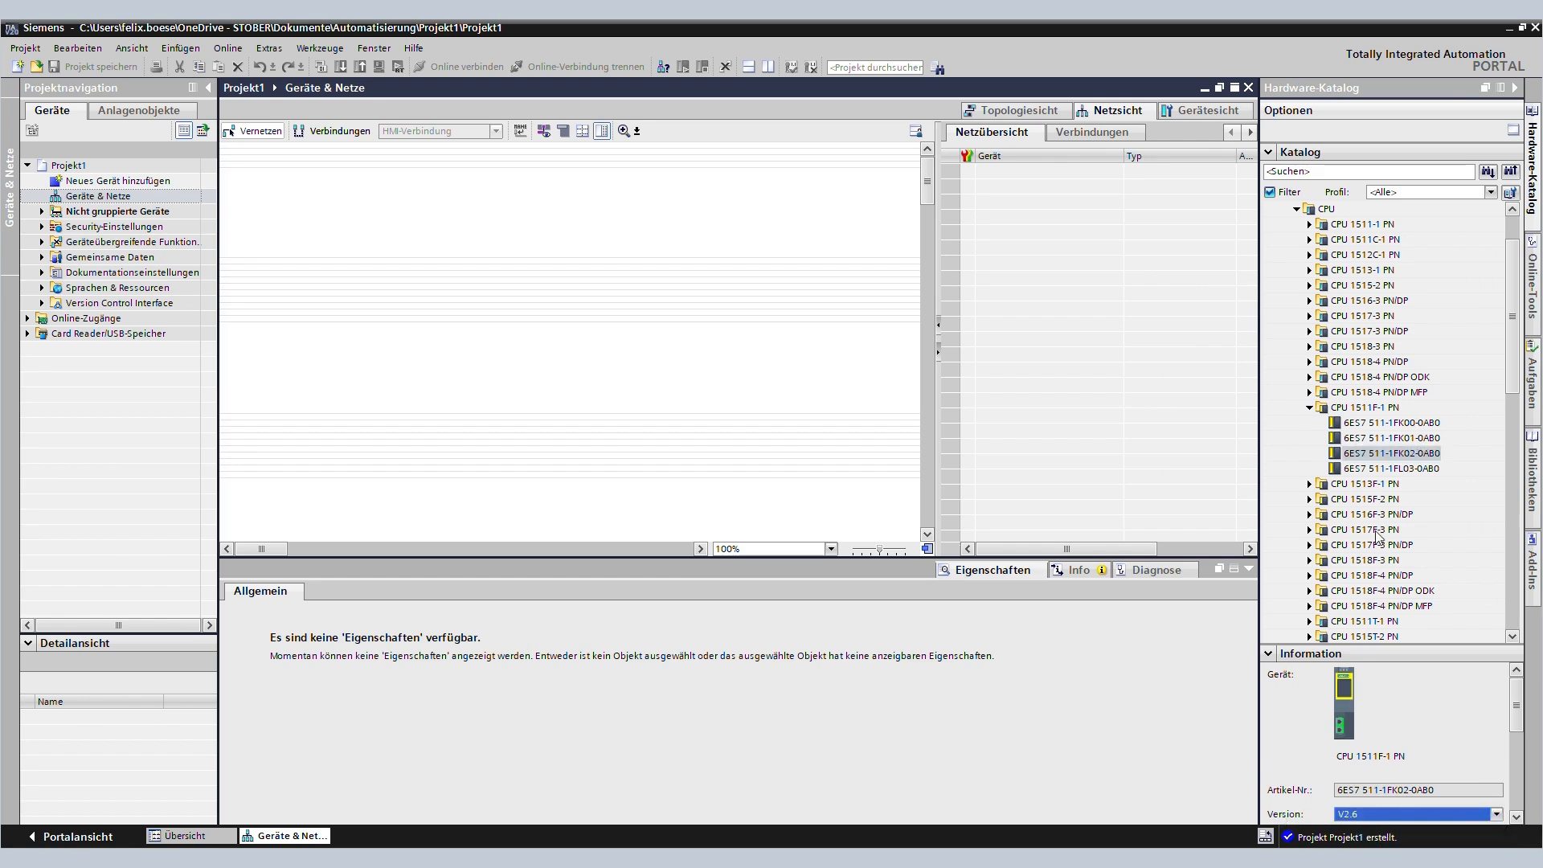
left_click_drag(1373, 460, 367, 219)
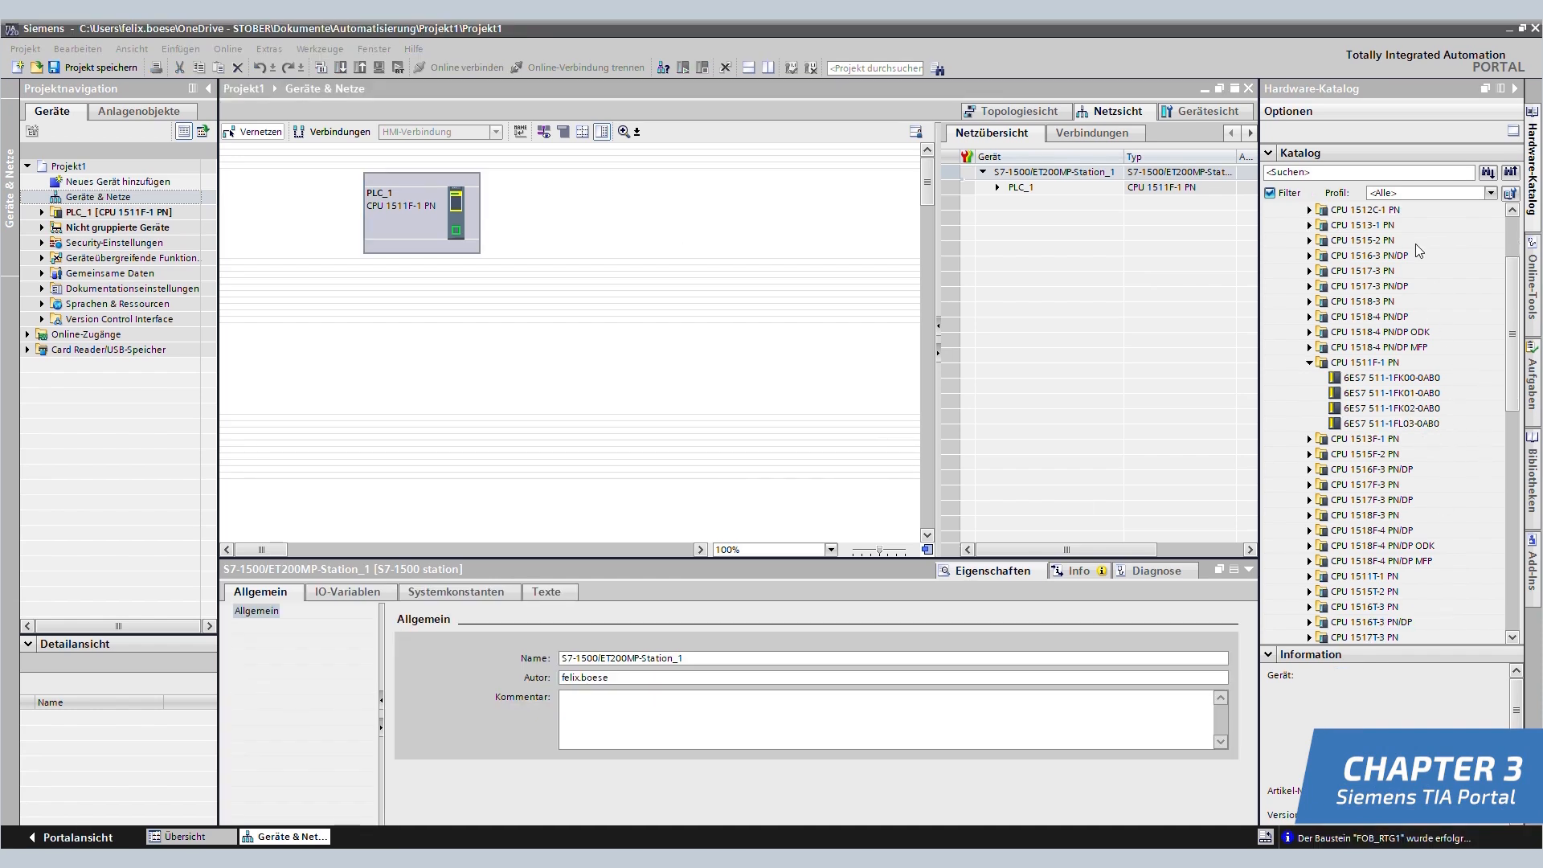
Add the SI6, SC6 Doppelachsregler + PD3 from the STÖBER Generation 6 PROFINET IO drives to the network view, below and beside PLC_1.
left_click_drag(1512, 316, 1531, 549)
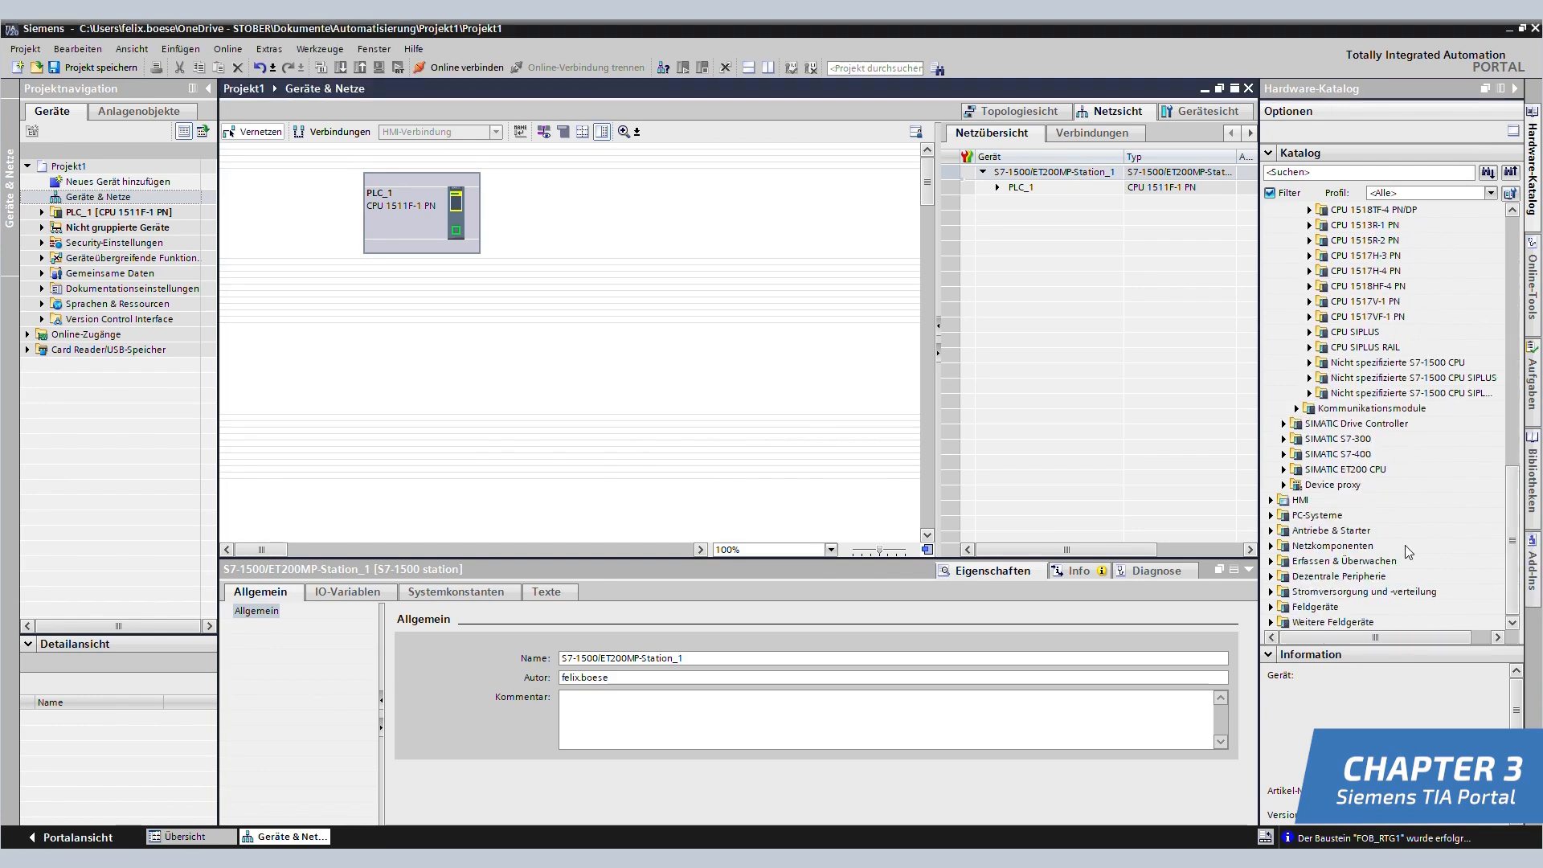
left_click(1271, 622)
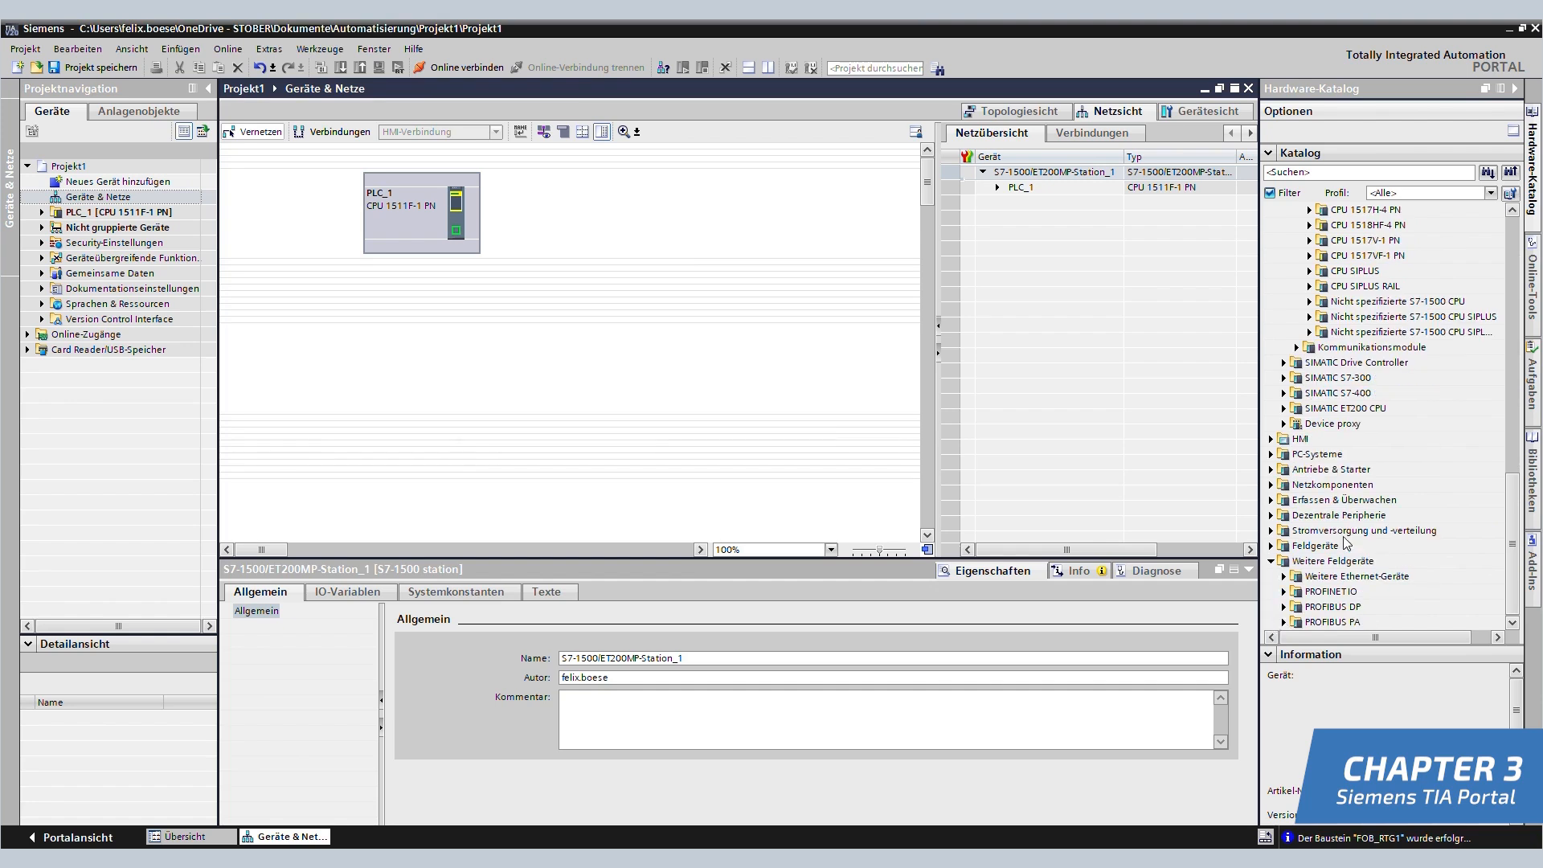
left_click(1284, 592)
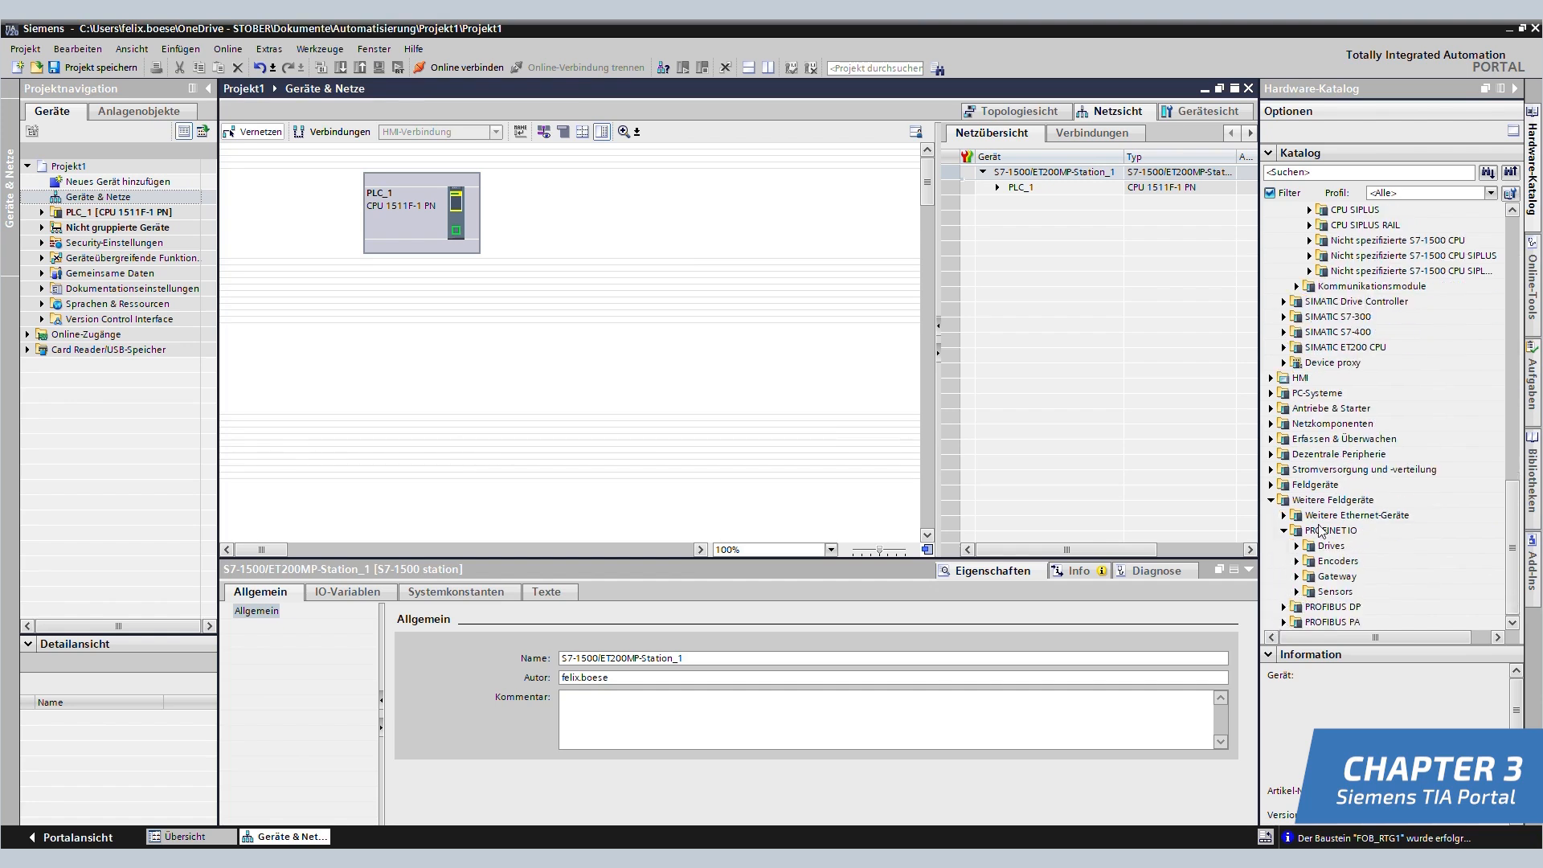
left_click(1297, 546)
left_click(1310, 576)
left_click(1322, 591)
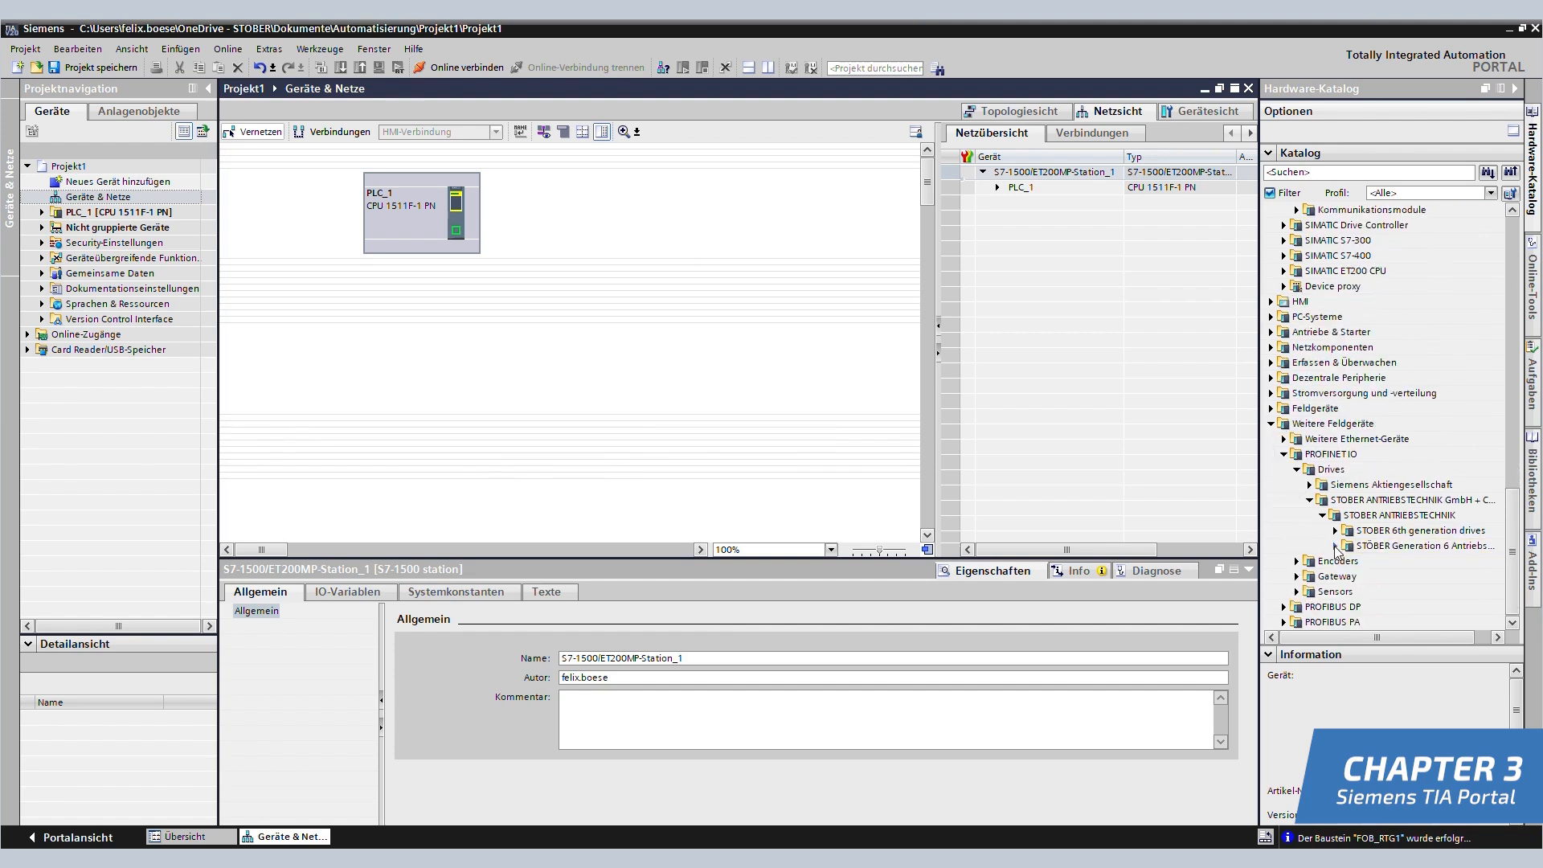
left_click(1334, 547)
left_click_drag(1260, 523, 1208, 524)
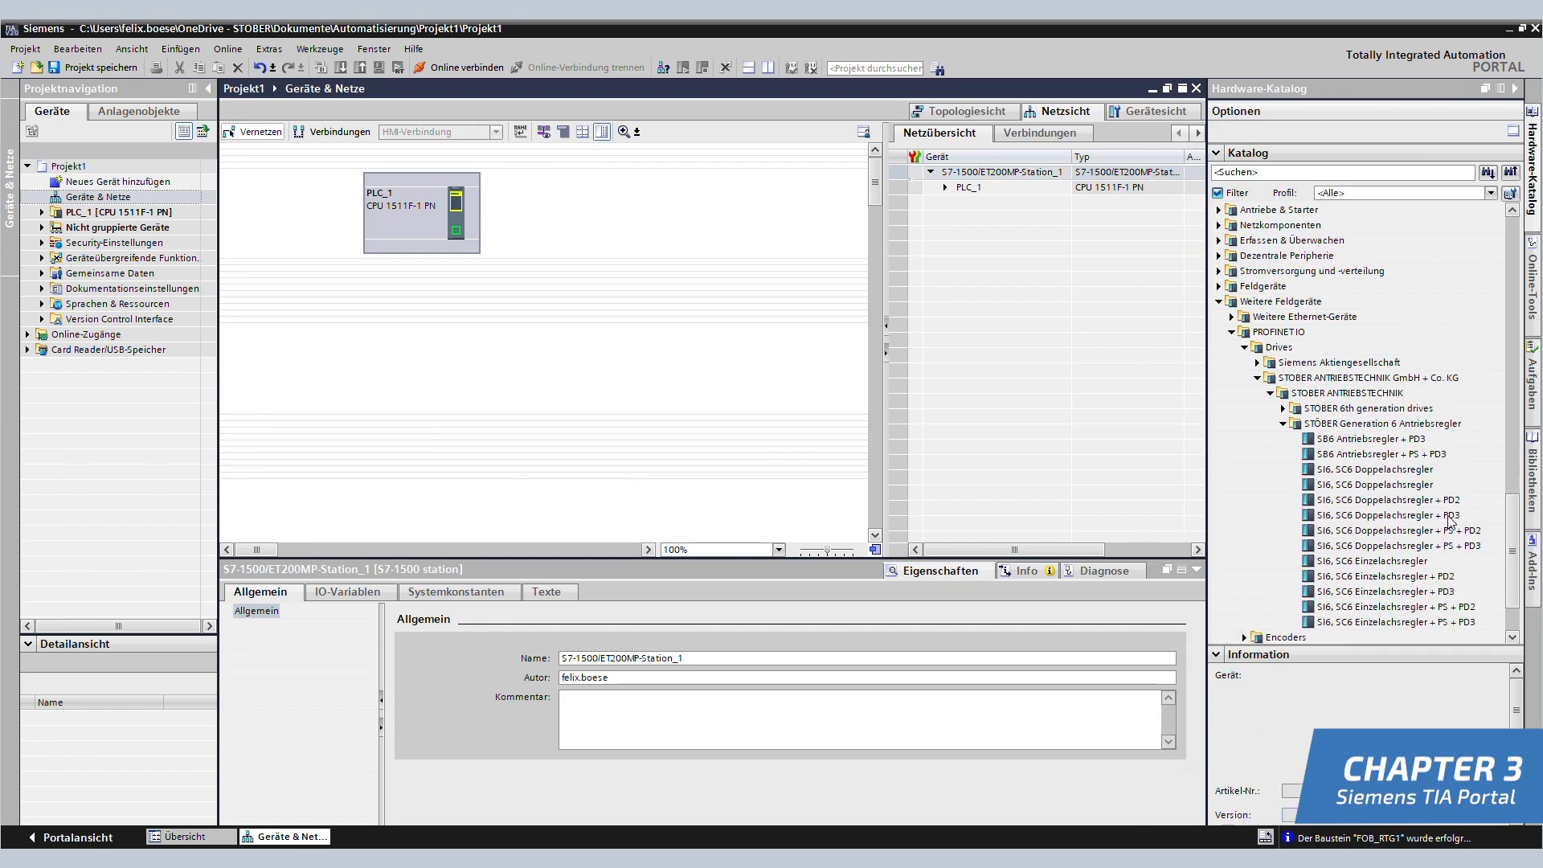
left_click(1376, 518)
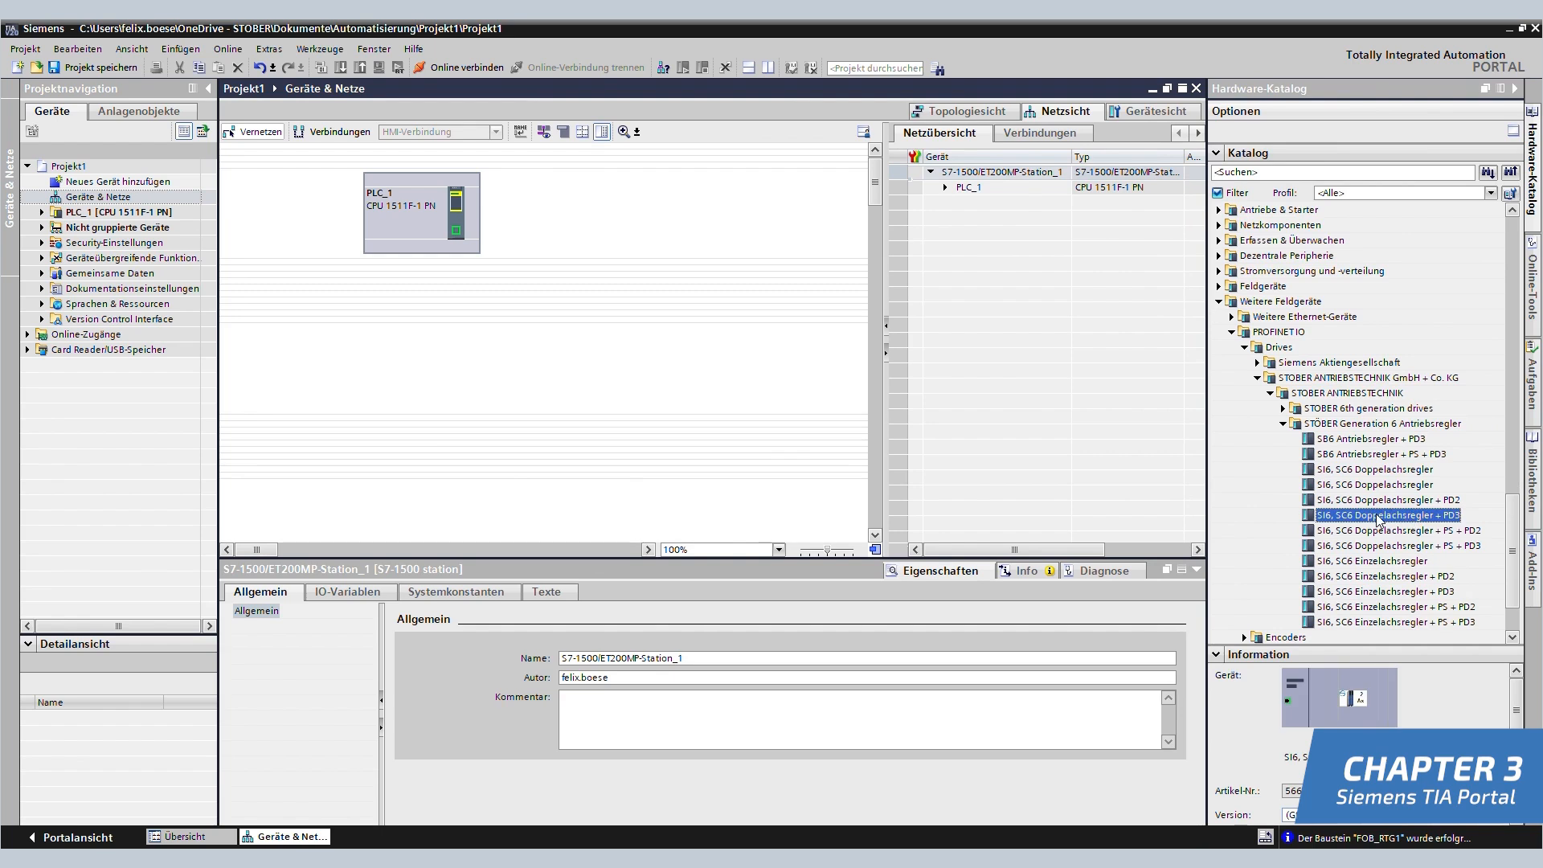
left_click_drag(1378, 518, 642, 336)
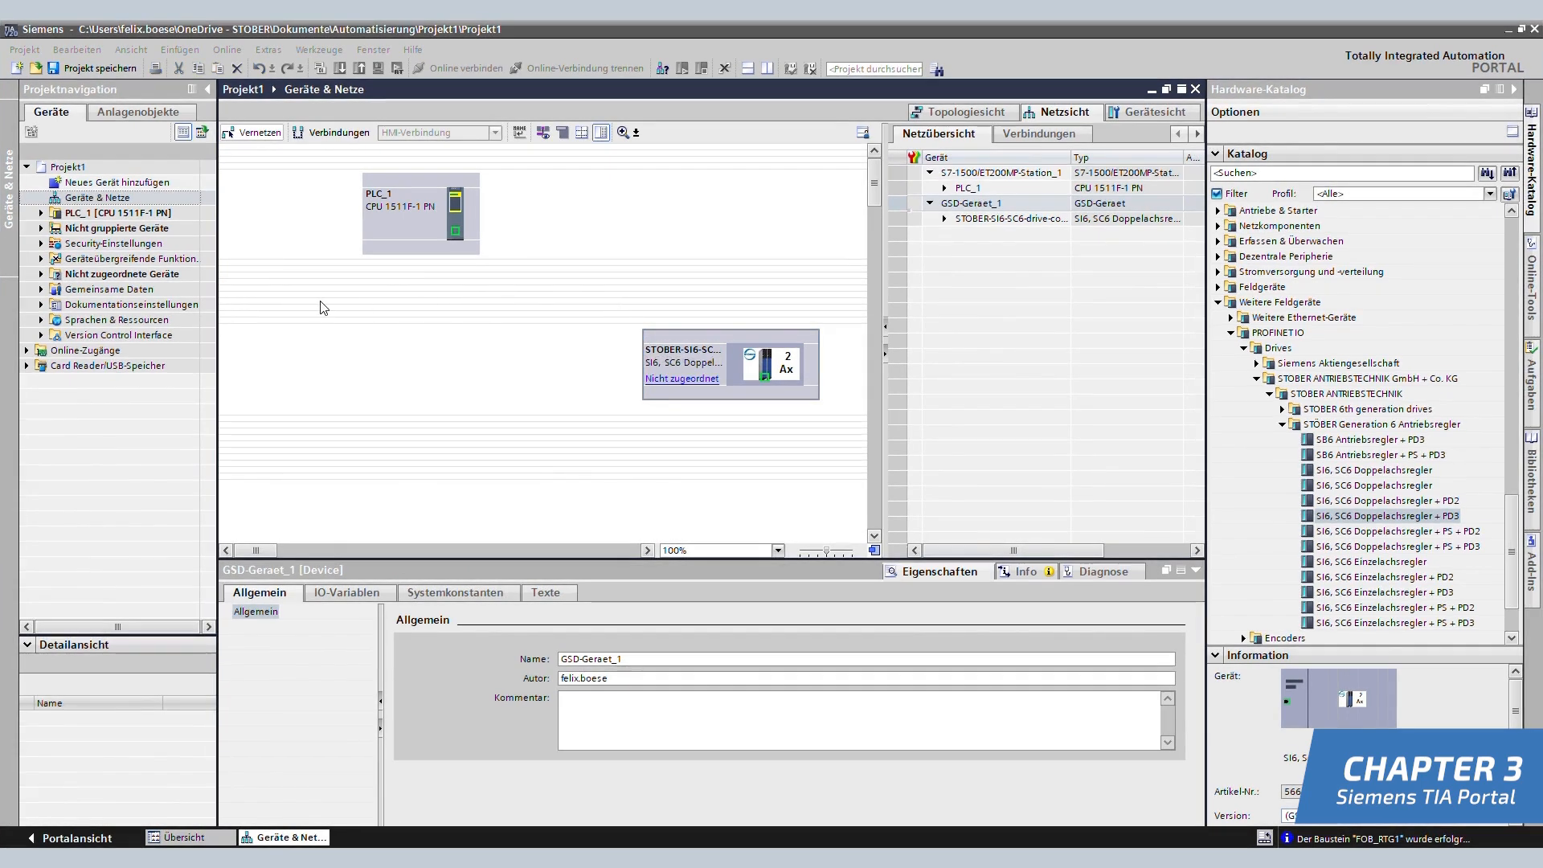
Connect PLC_1 to the STOBER drive controller over PROFINET in the network view and link their ports in the topology view.
left_click_drag(455, 232, 769, 377)
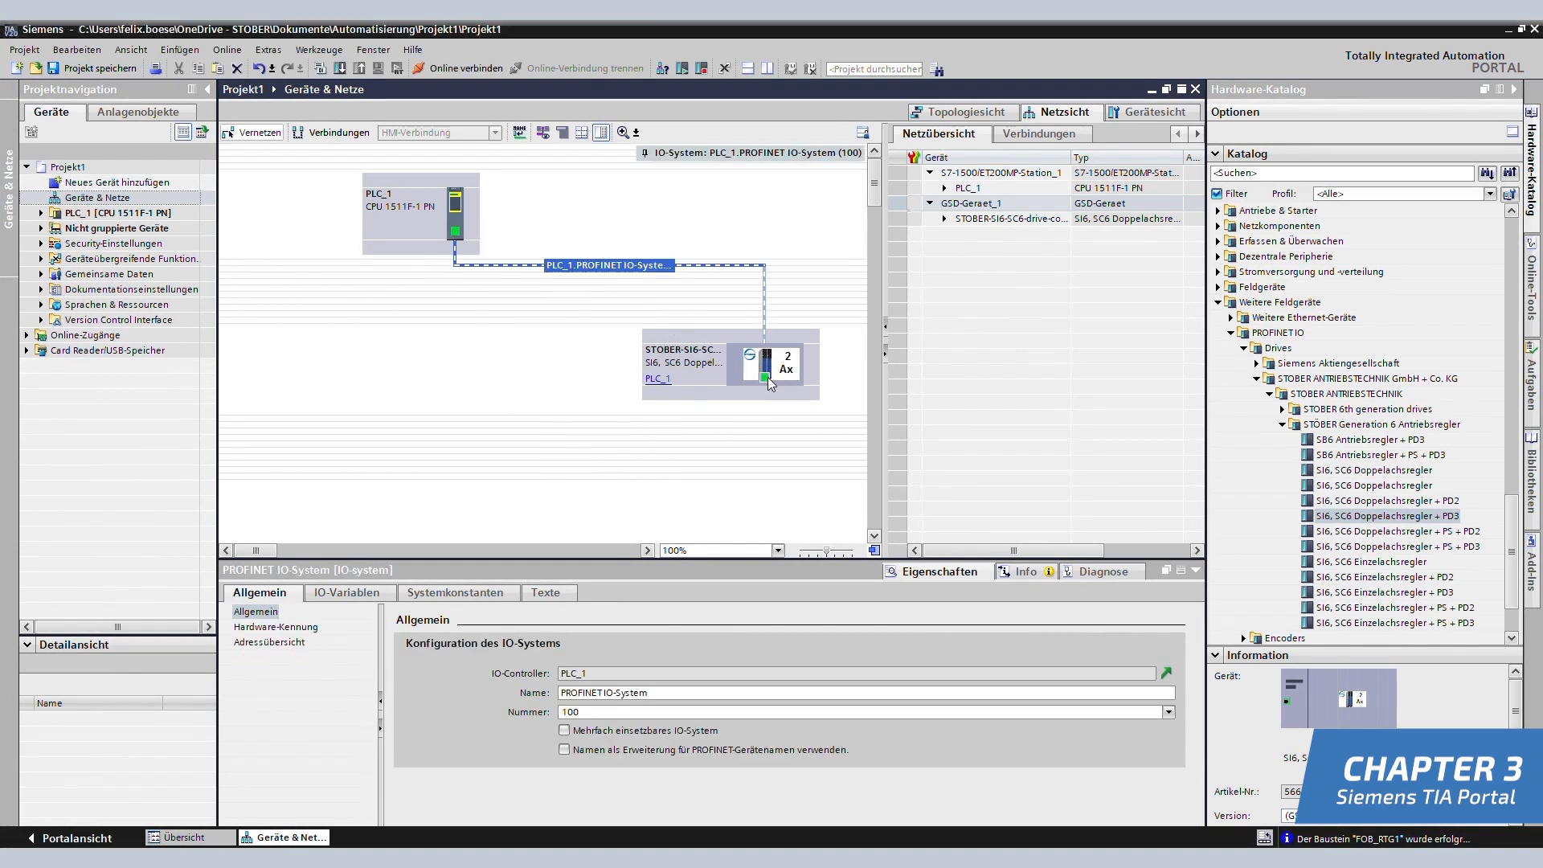
left_click(635, 301)
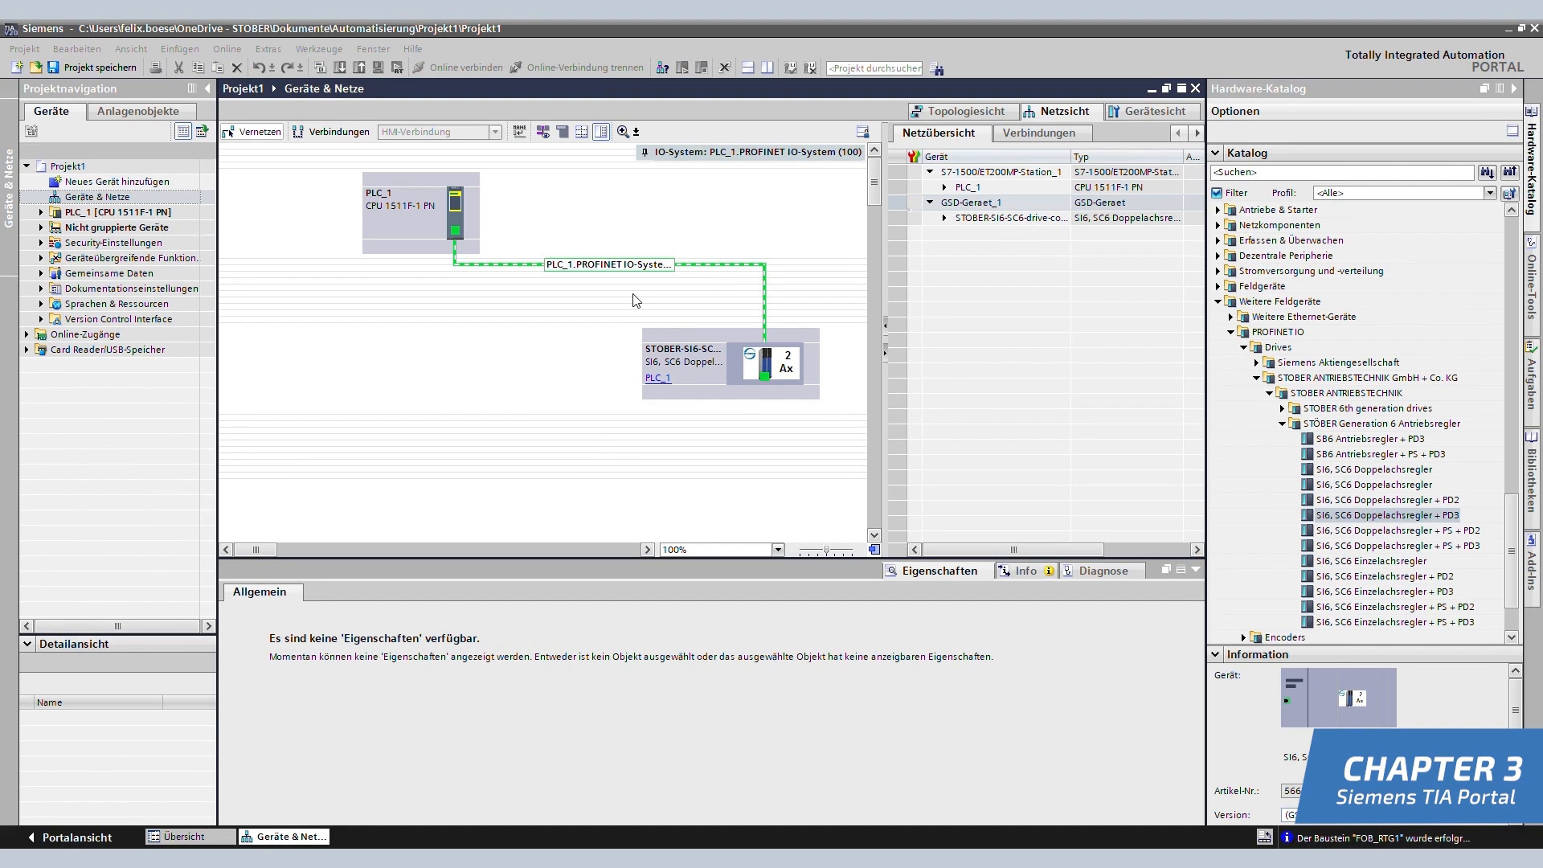
left_click(959, 112)
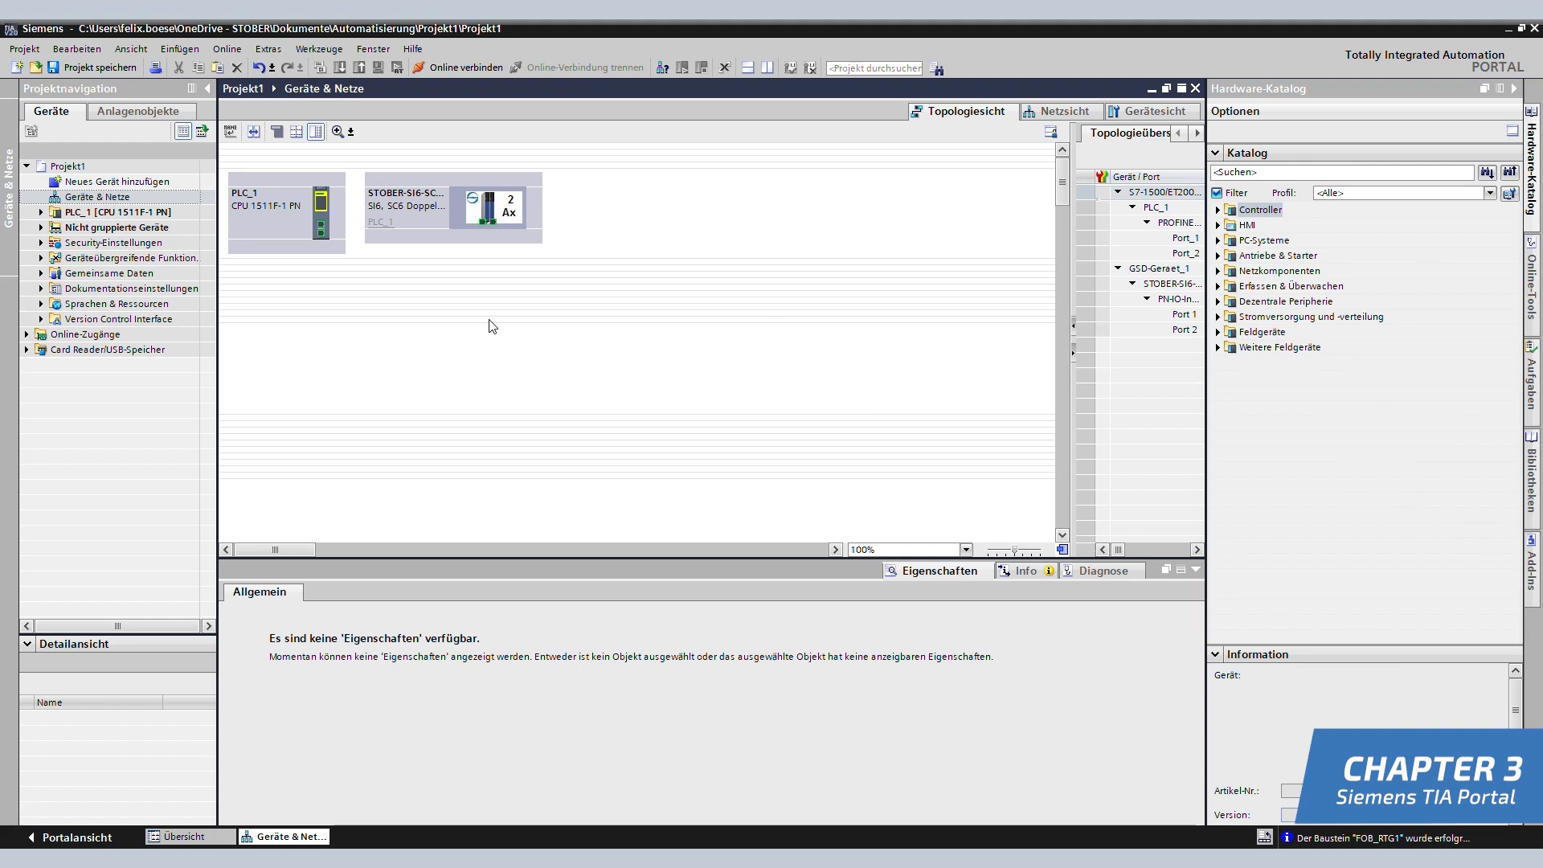
left_click_drag(320, 234, 484, 223)
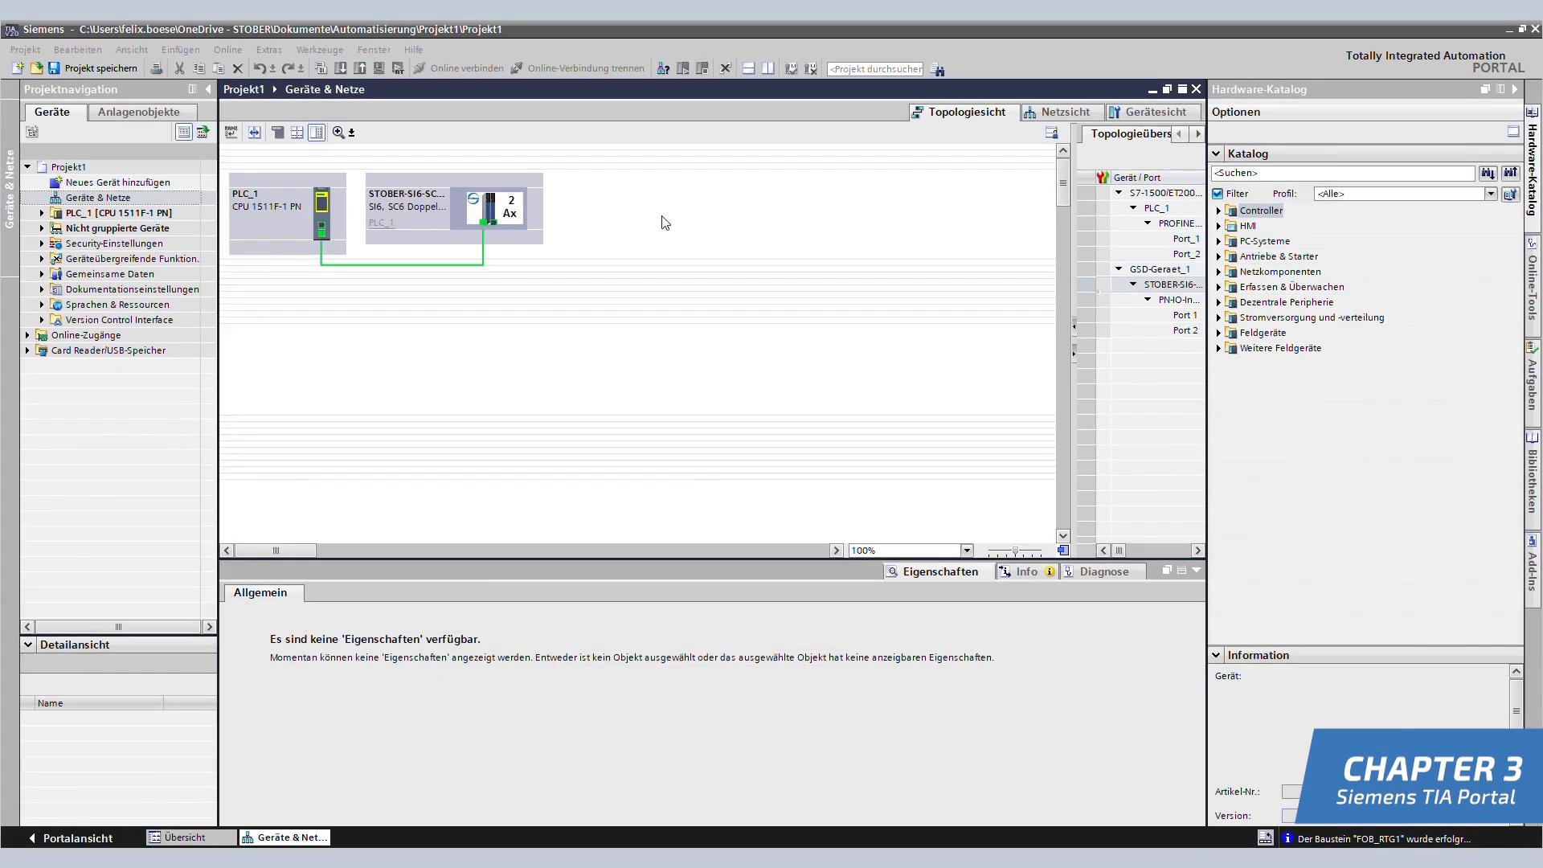
In the drive controller's device view, insert a PROFIdrive Modul into slots 1 and 2.
double_click(510, 208)
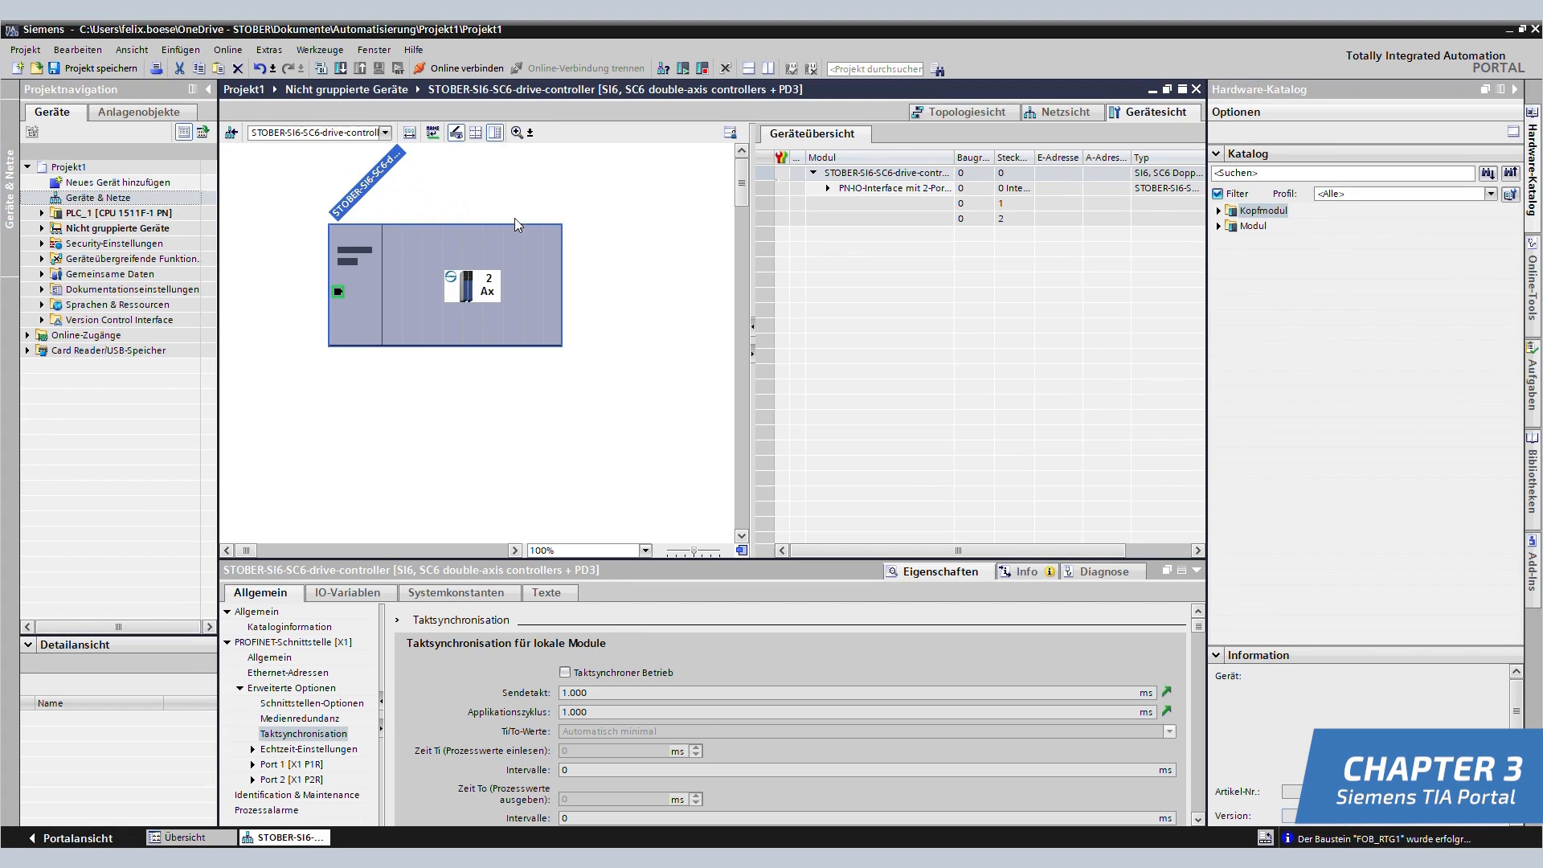
left_click(1220, 226)
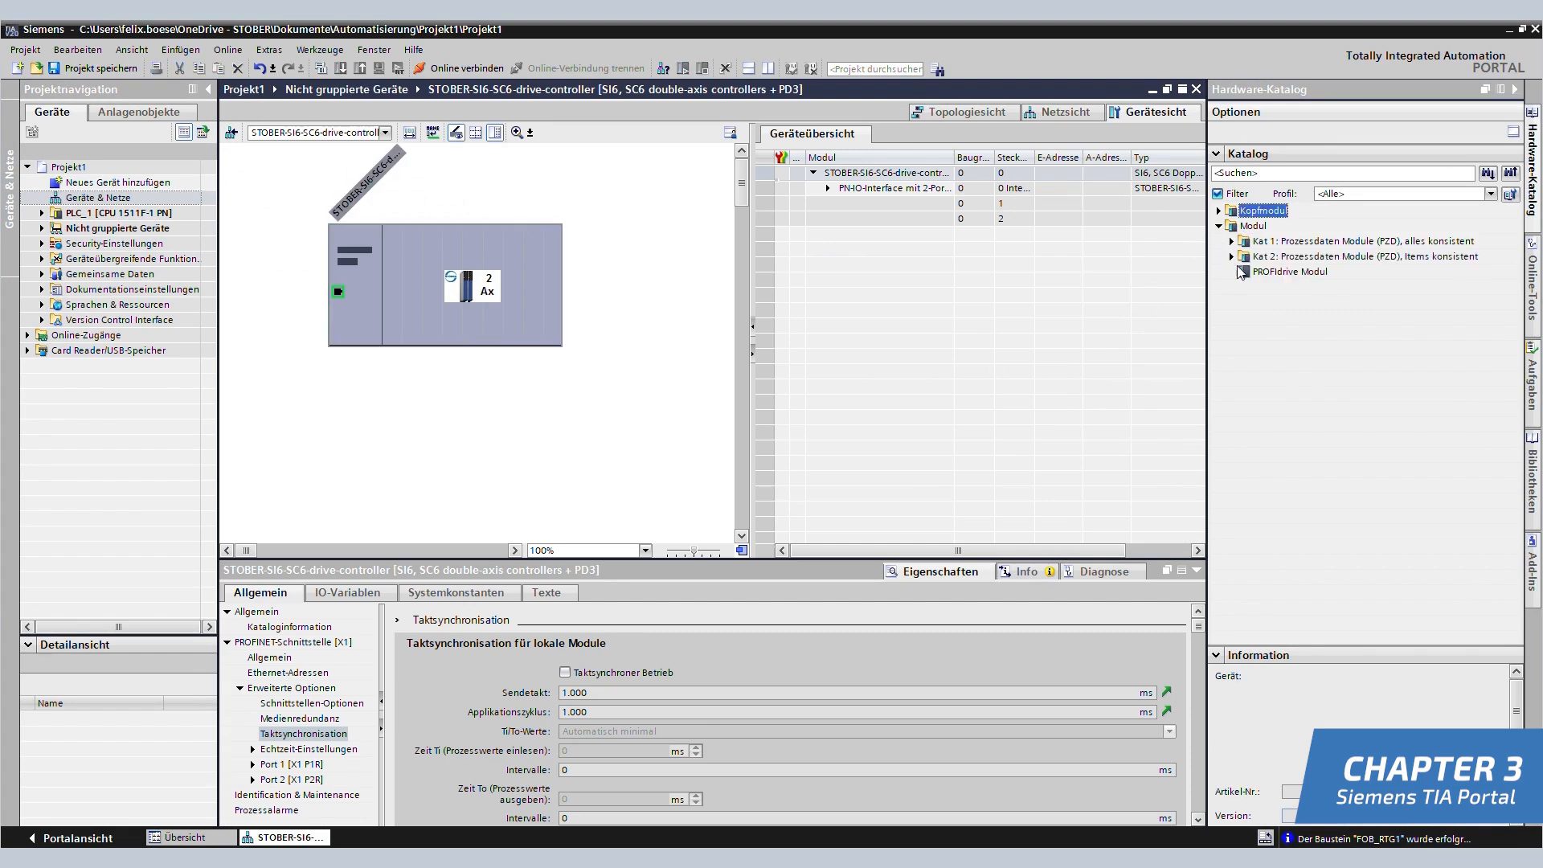
left_click(1291, 273)
left_click_drag(1296, 278, 900, 203)
left_click_drag(1293, 273, 876, 265)
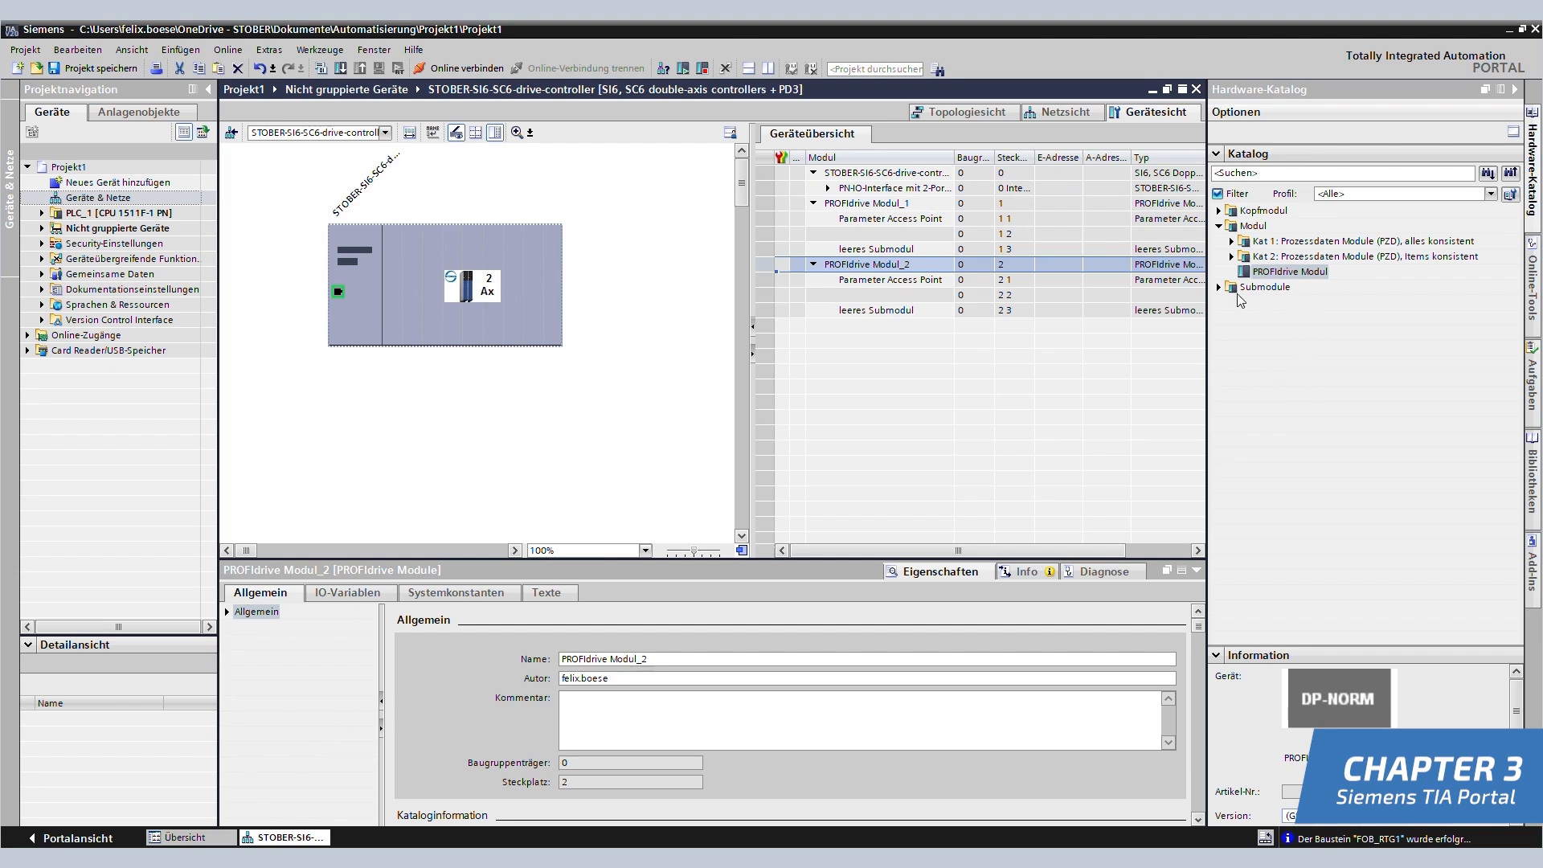
Insert the submodule Standard Telegramm 5 für AC4 into subslots 1 2 and 2 2 of the PROFIdrive modules.
left_click(1219, 287)
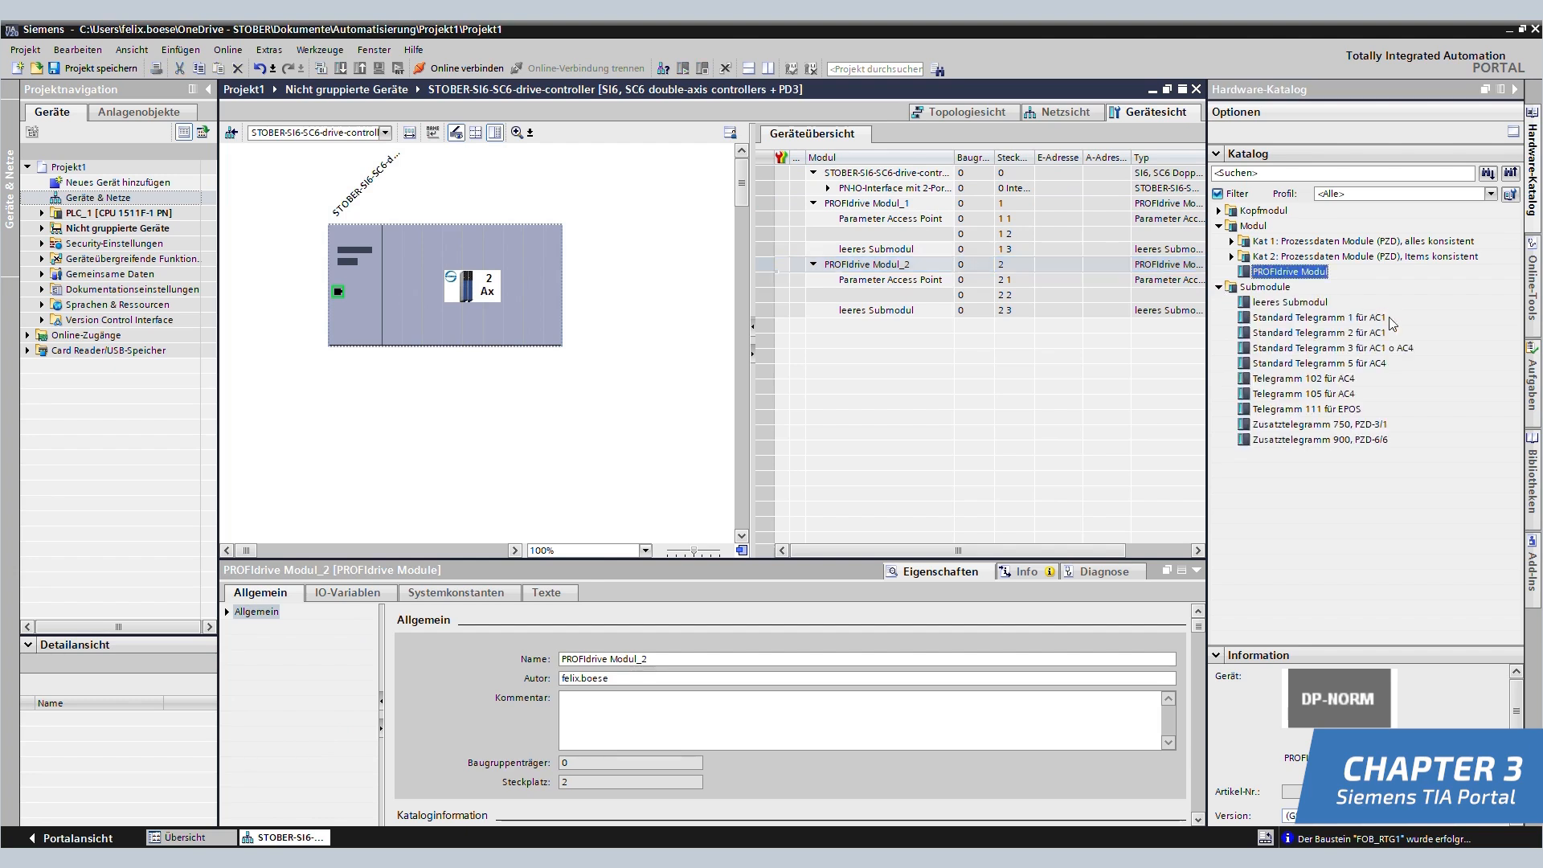
left_click(1336, 365)
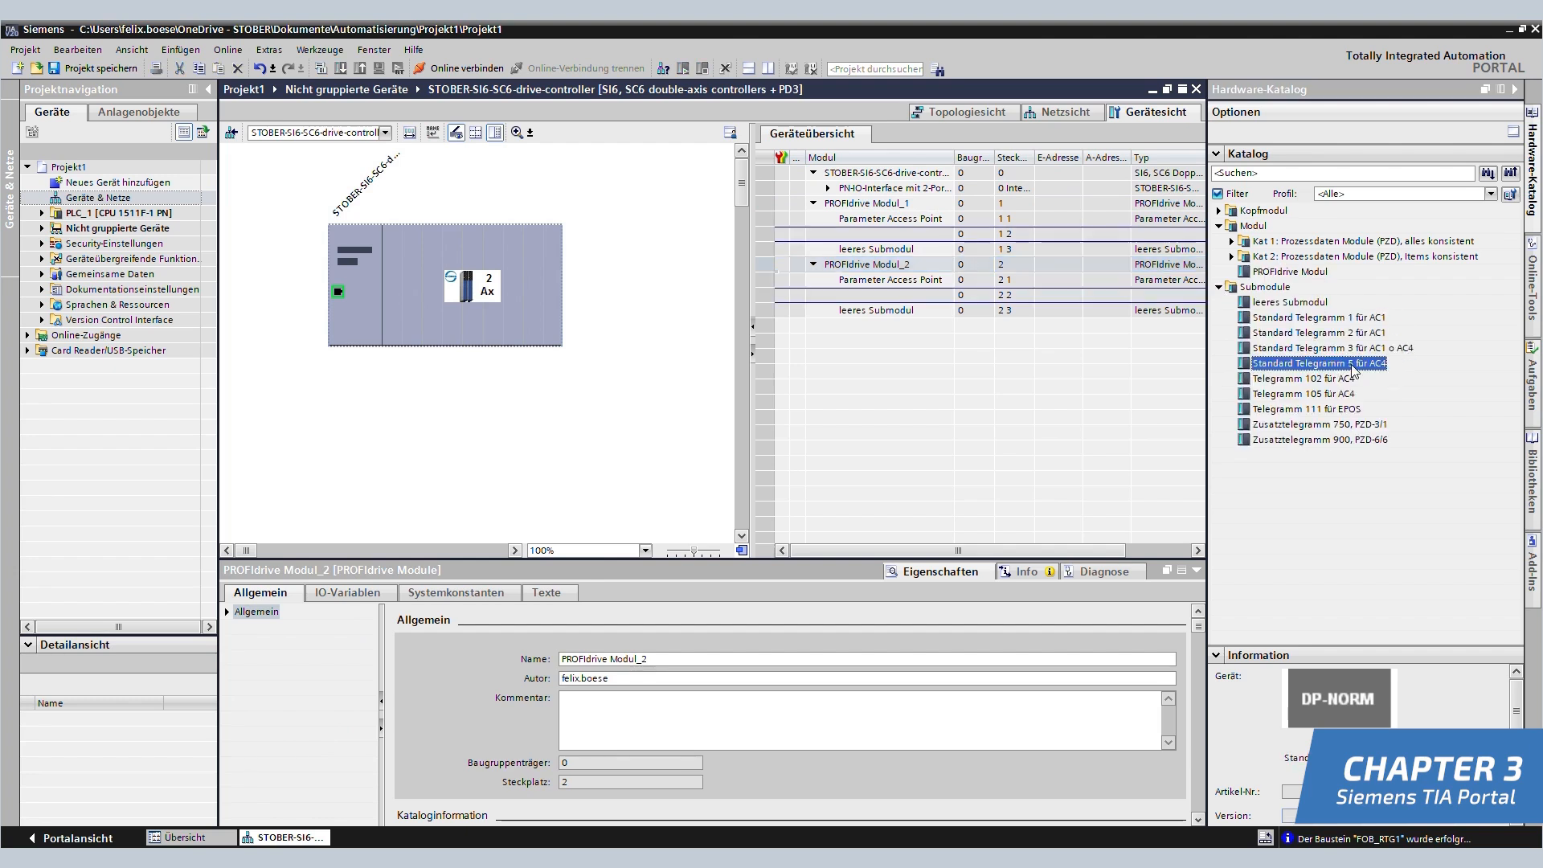
left_click_drag(1347, 369, 974, 242)
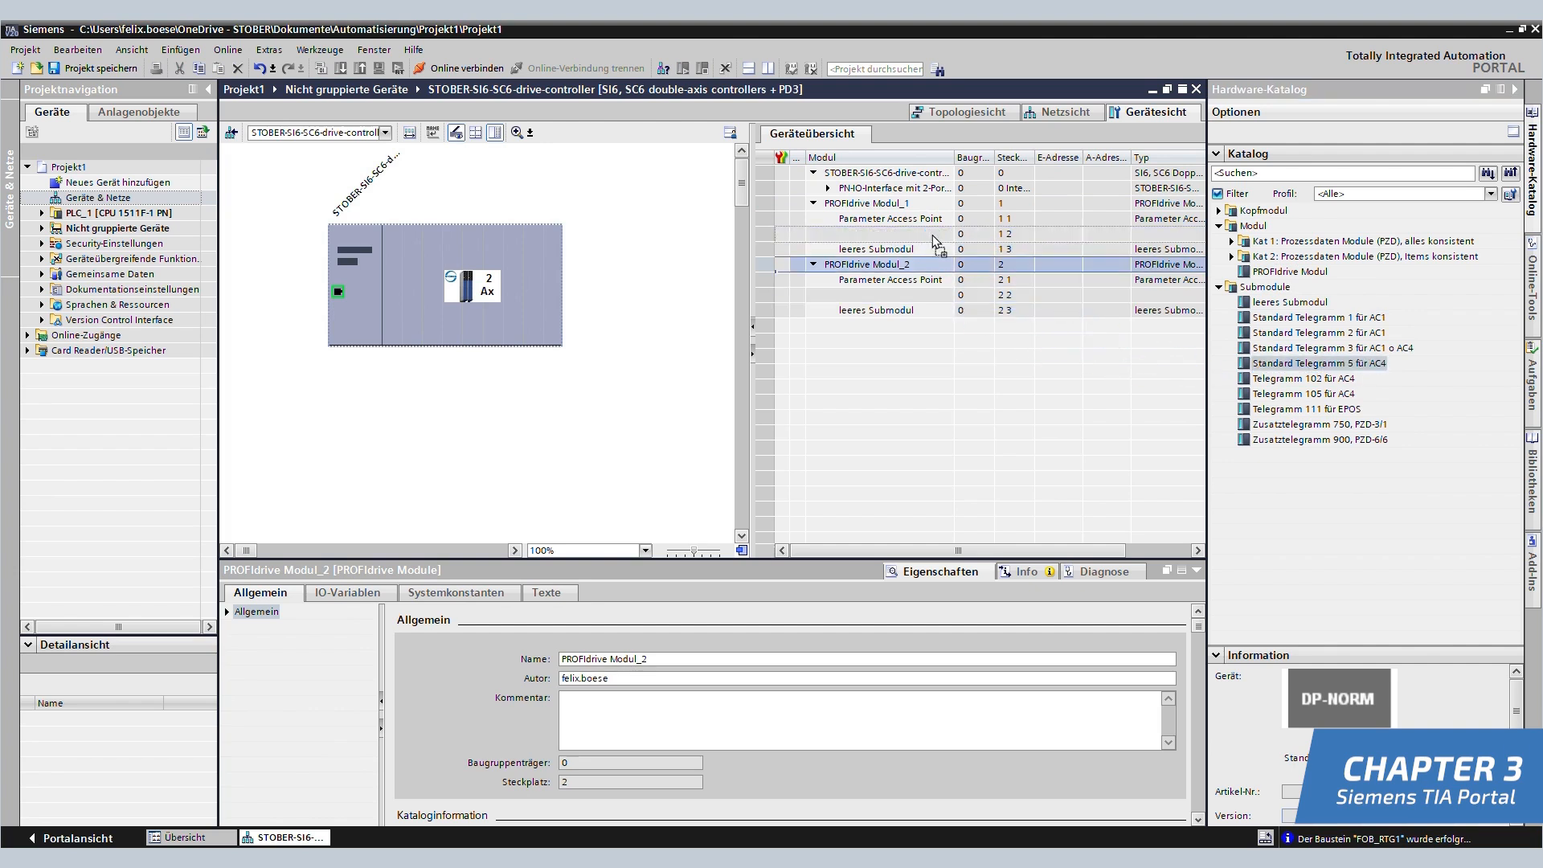
left_click_drag(1360, 370, 942, 296)
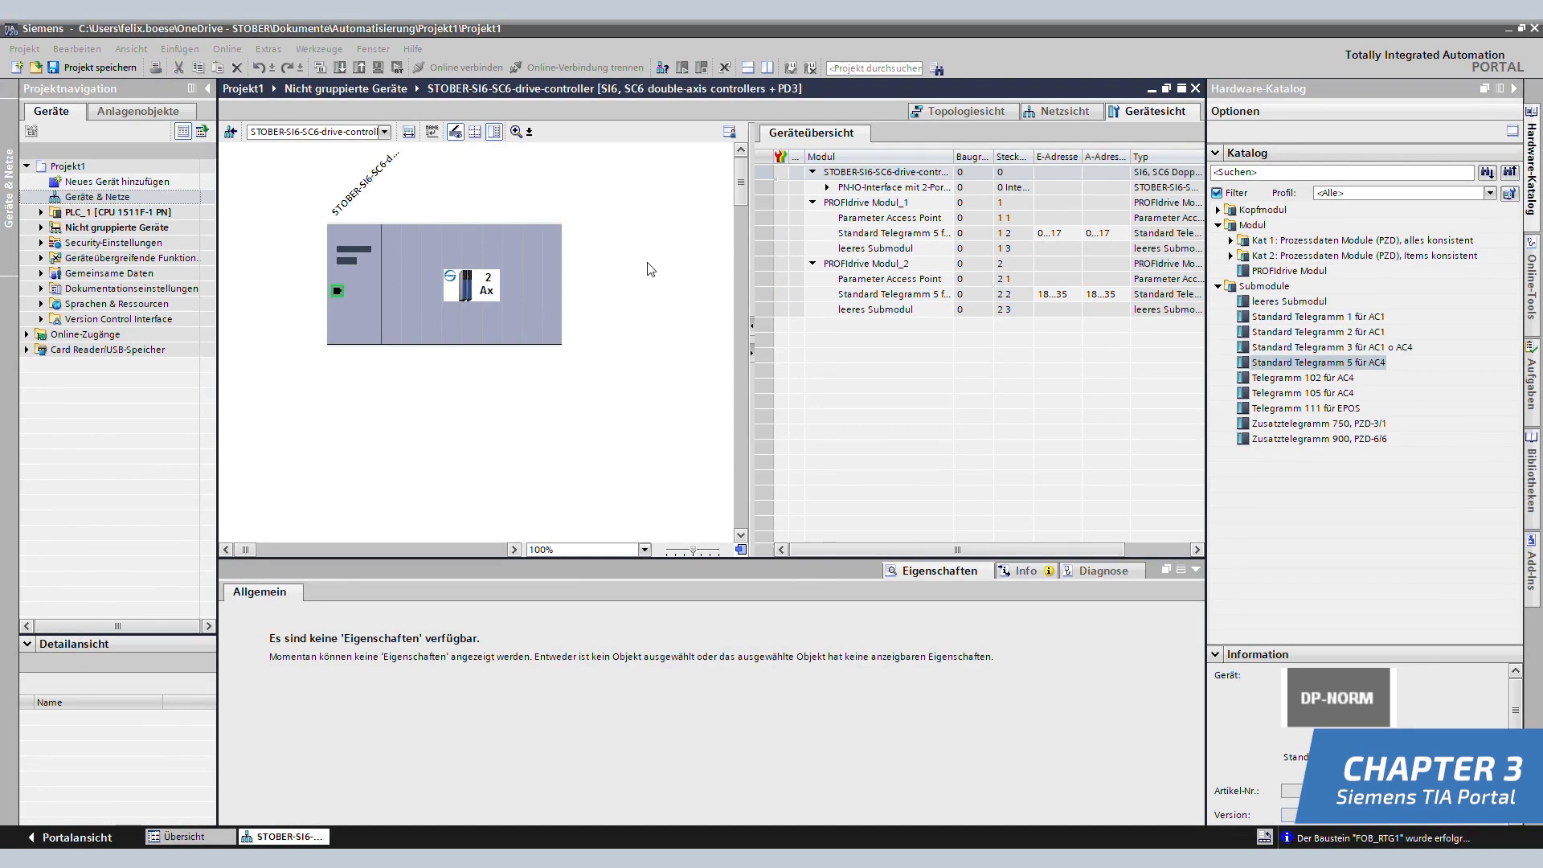
Enable Taktsynchroner Betrieb for the drive controller and activate isochronous mode for PROFIdrive submodules 1/2 and 2/2.
left_click(493, 309)
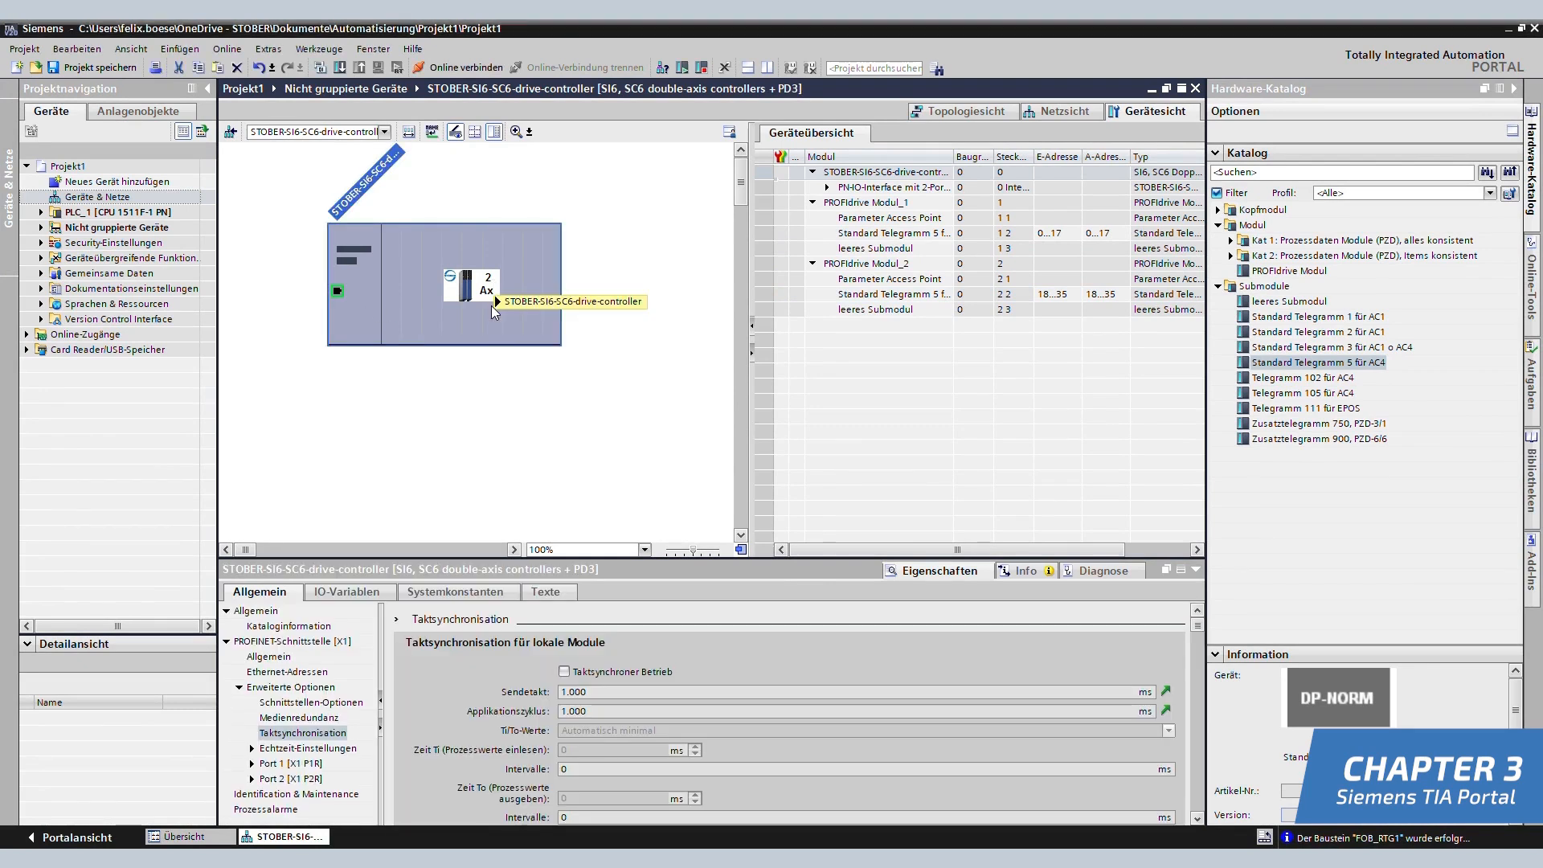
left_click(282, 733)
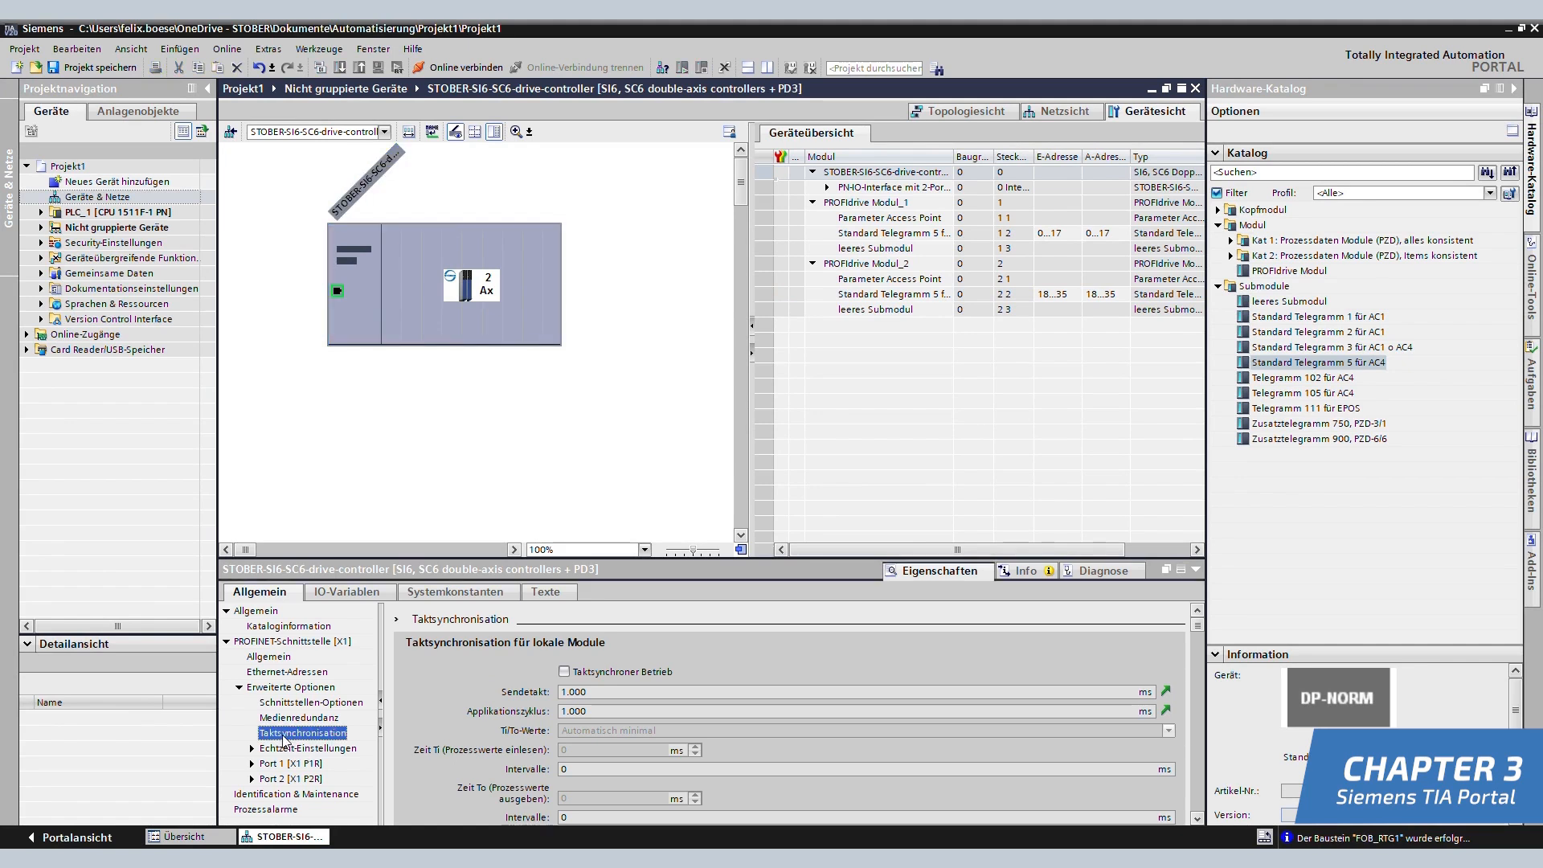
left_click(564, 672)
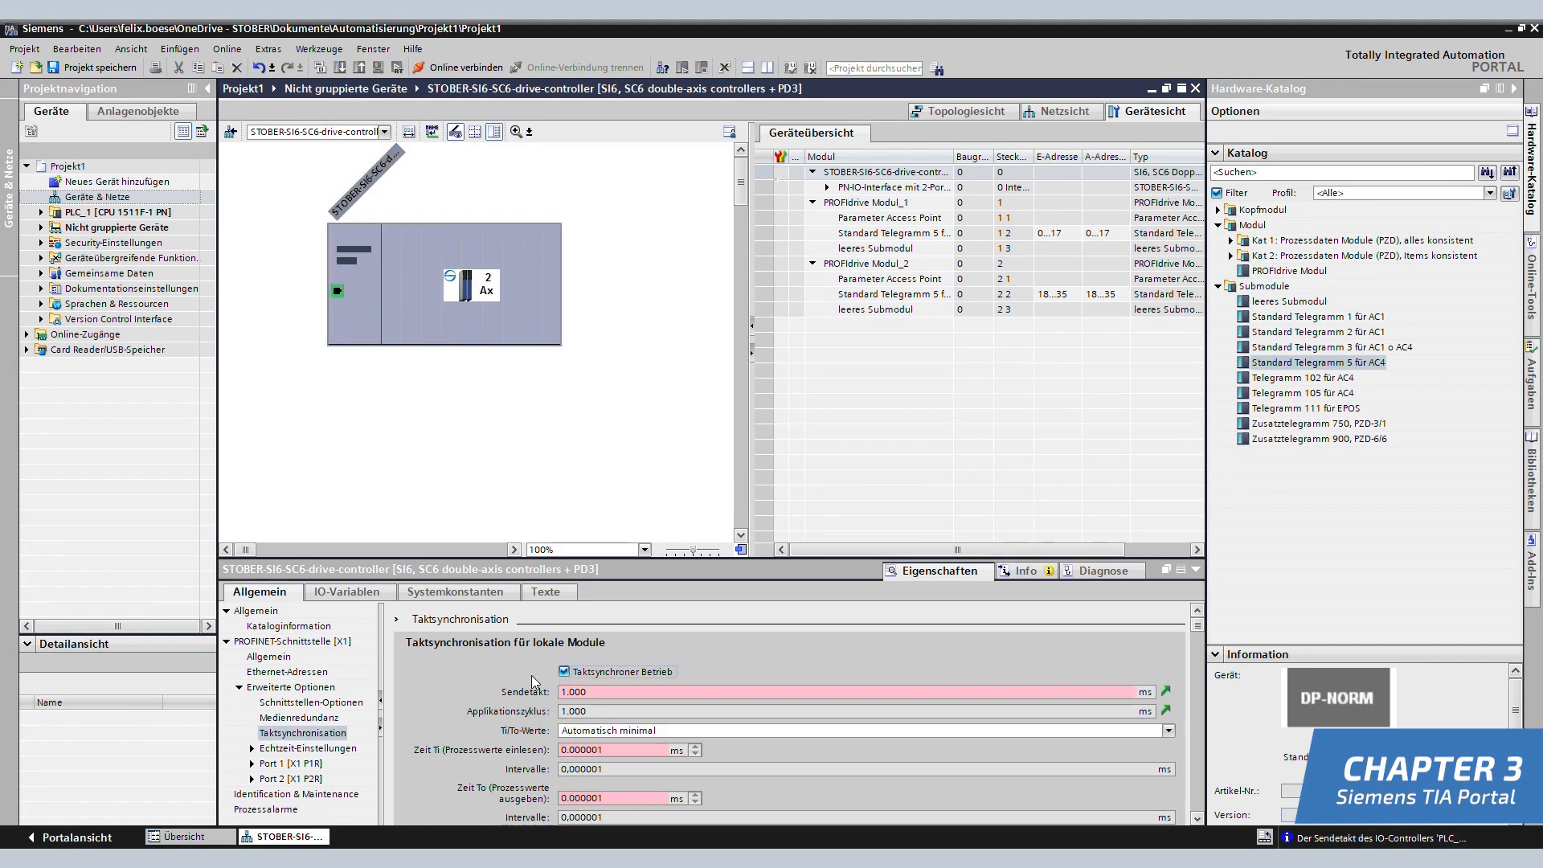
scroll(530, 691, "down", 5)
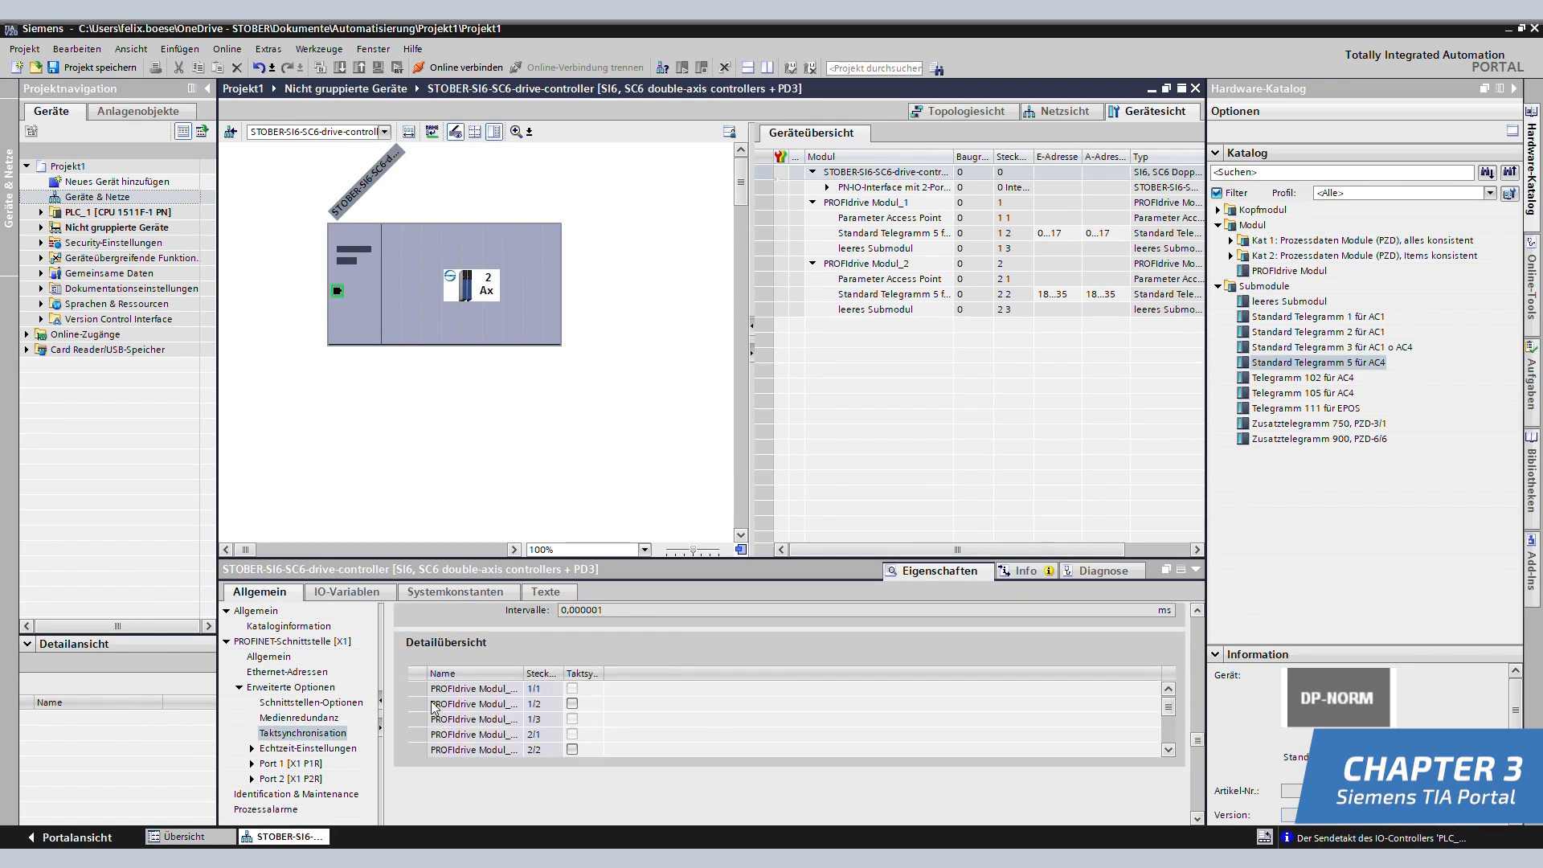
left_click(572, 704)
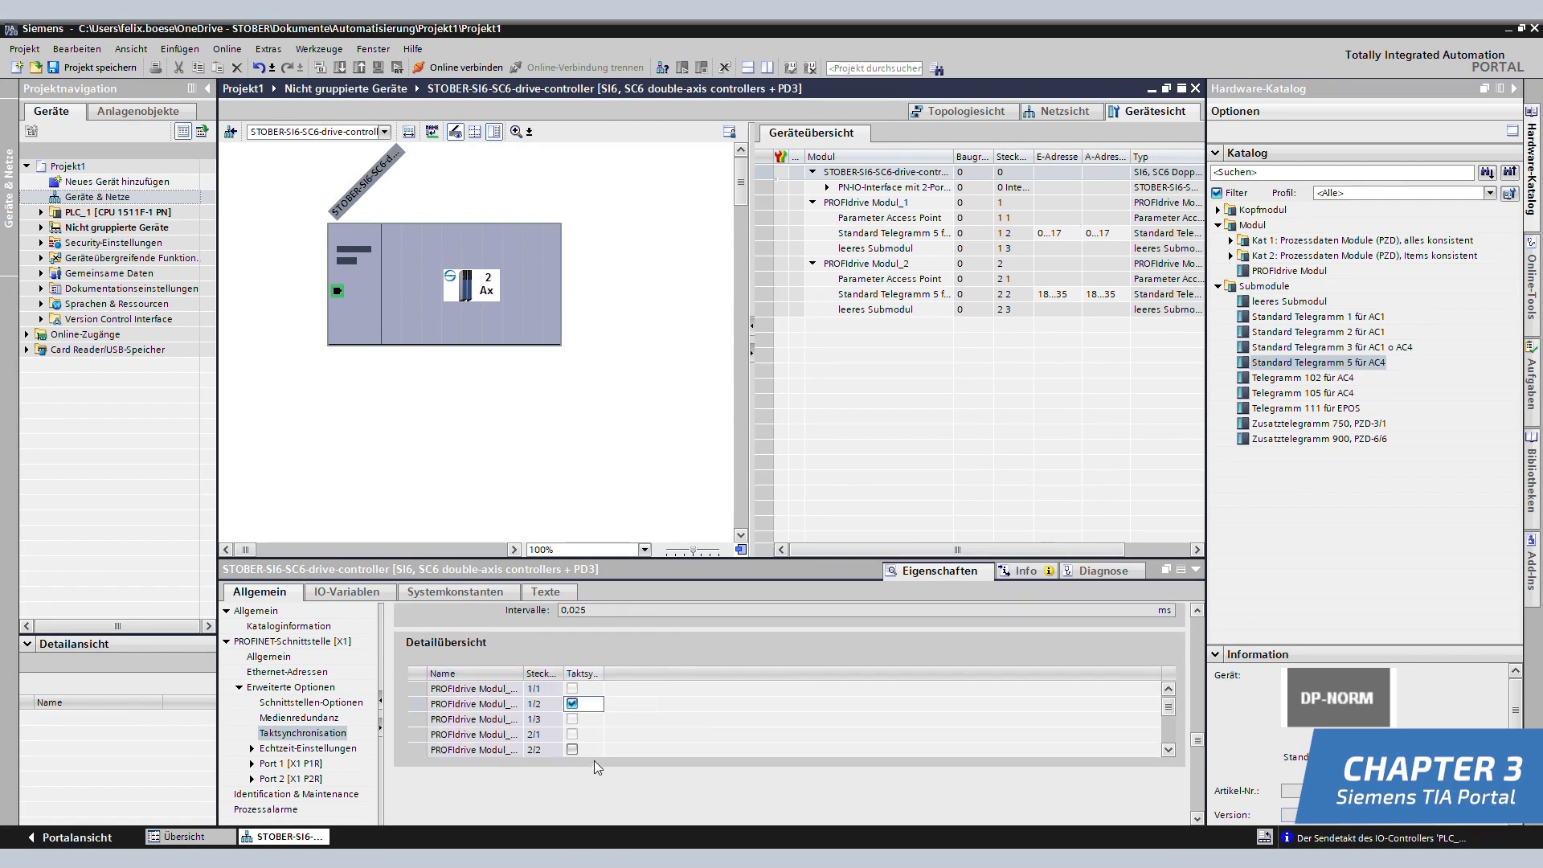
left_click(573, 751)
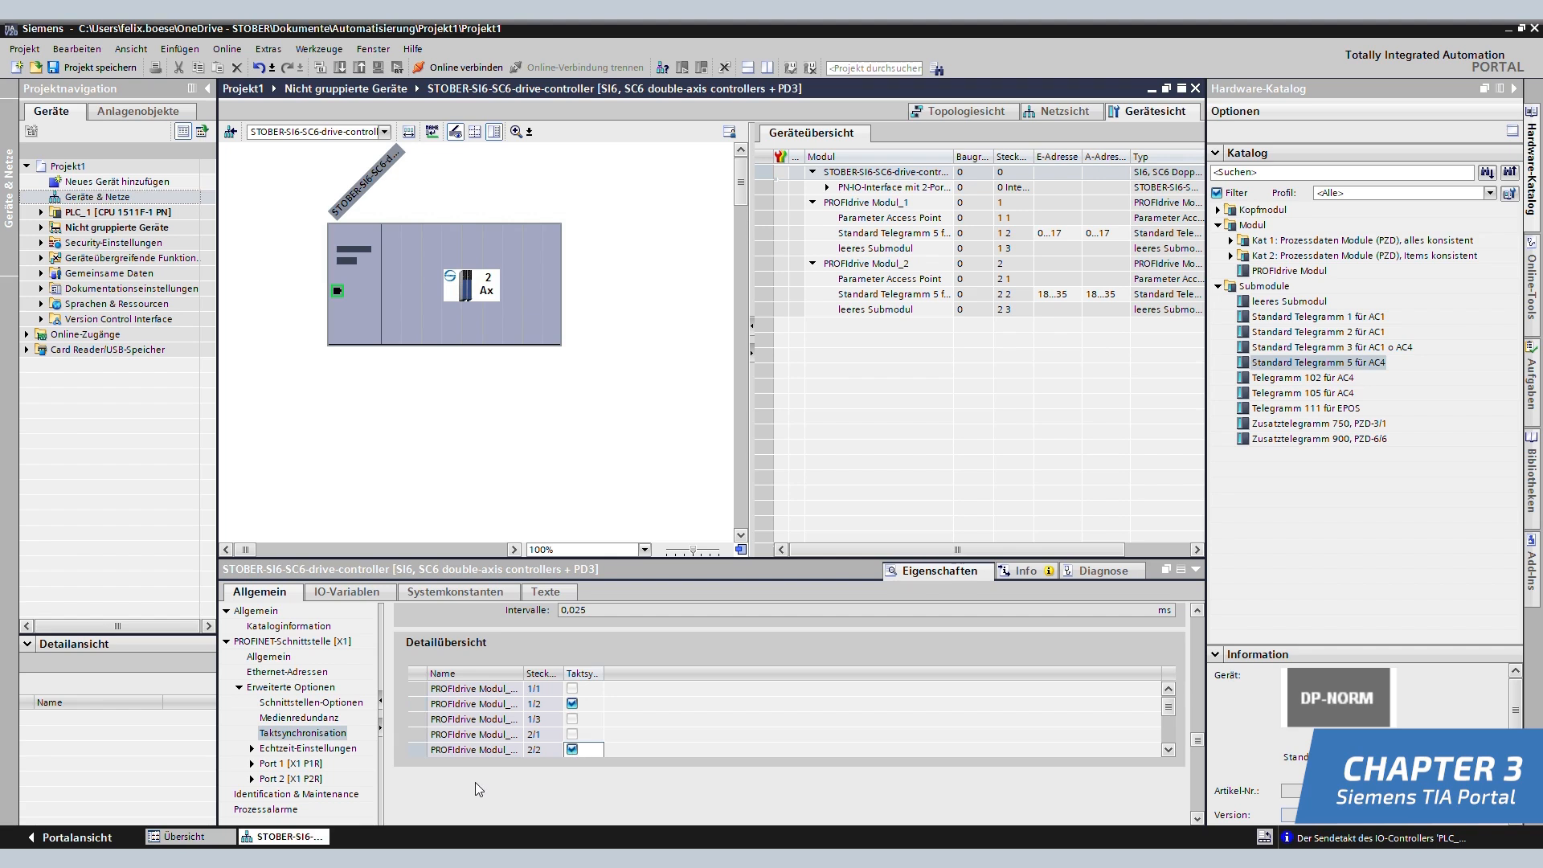
scroll(475, 783, "up", 1)
scroll(416, 671, "up", 4)
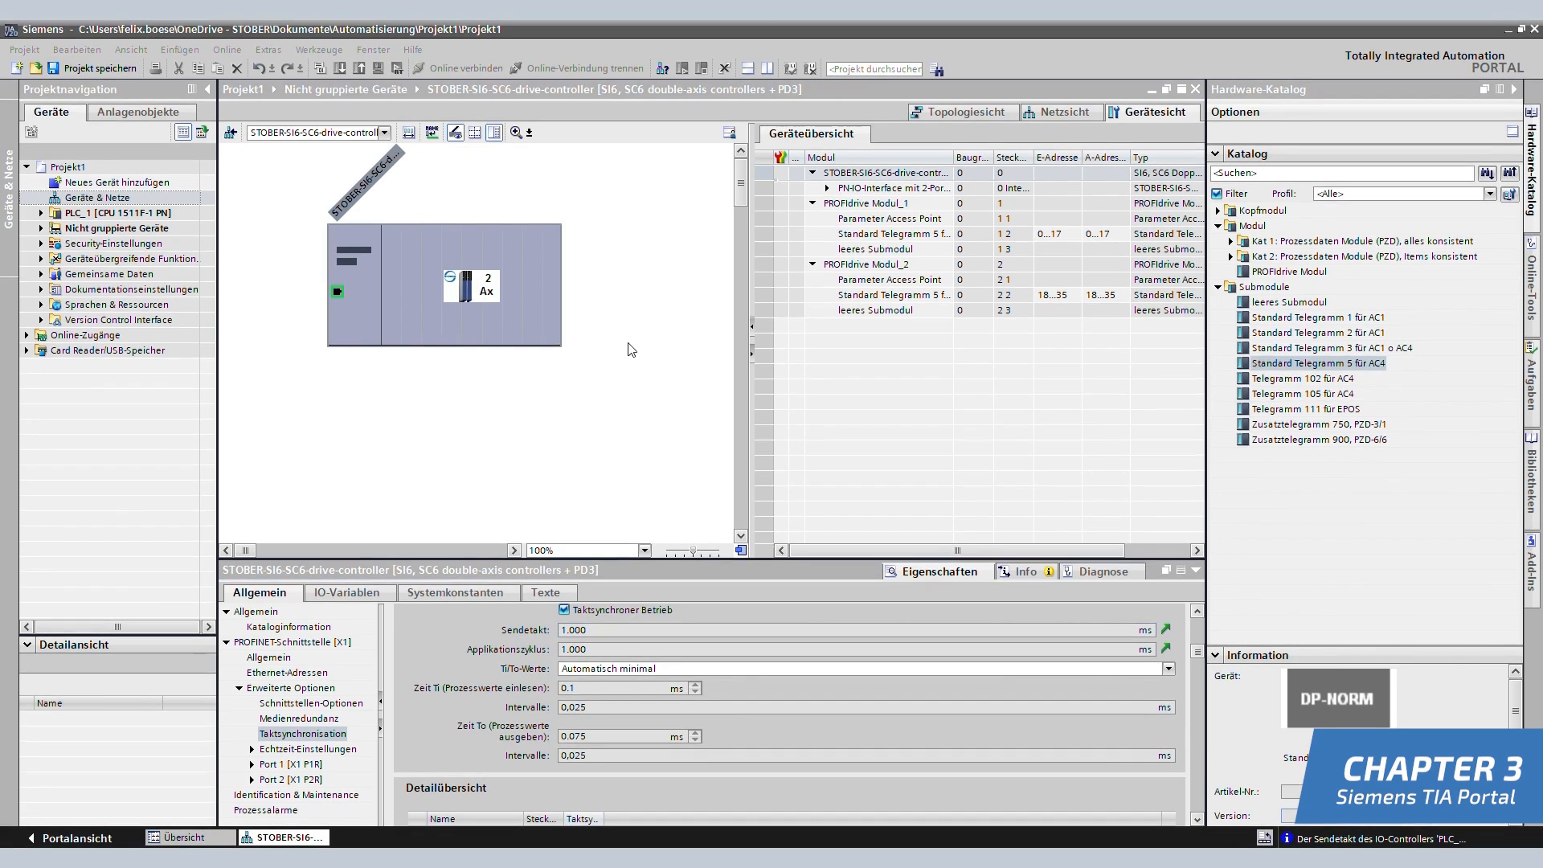
Add a TO_PositioningAxis V4.0 technology object under PLC_1's Technologieobjekte.
left_click(42, 216)
left_click(42, 214)
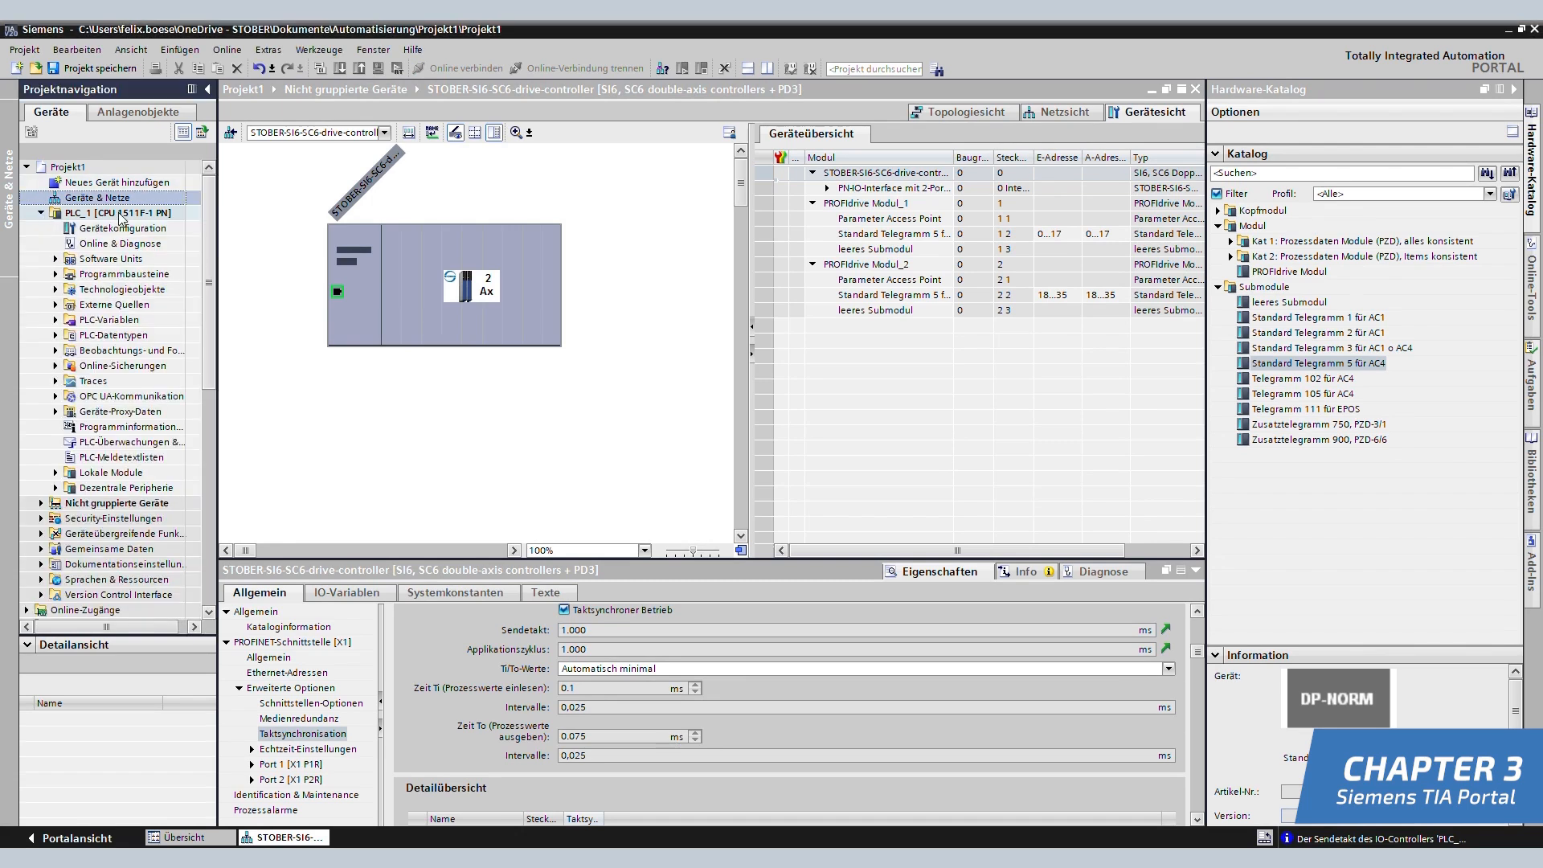
left_click(56, 290)
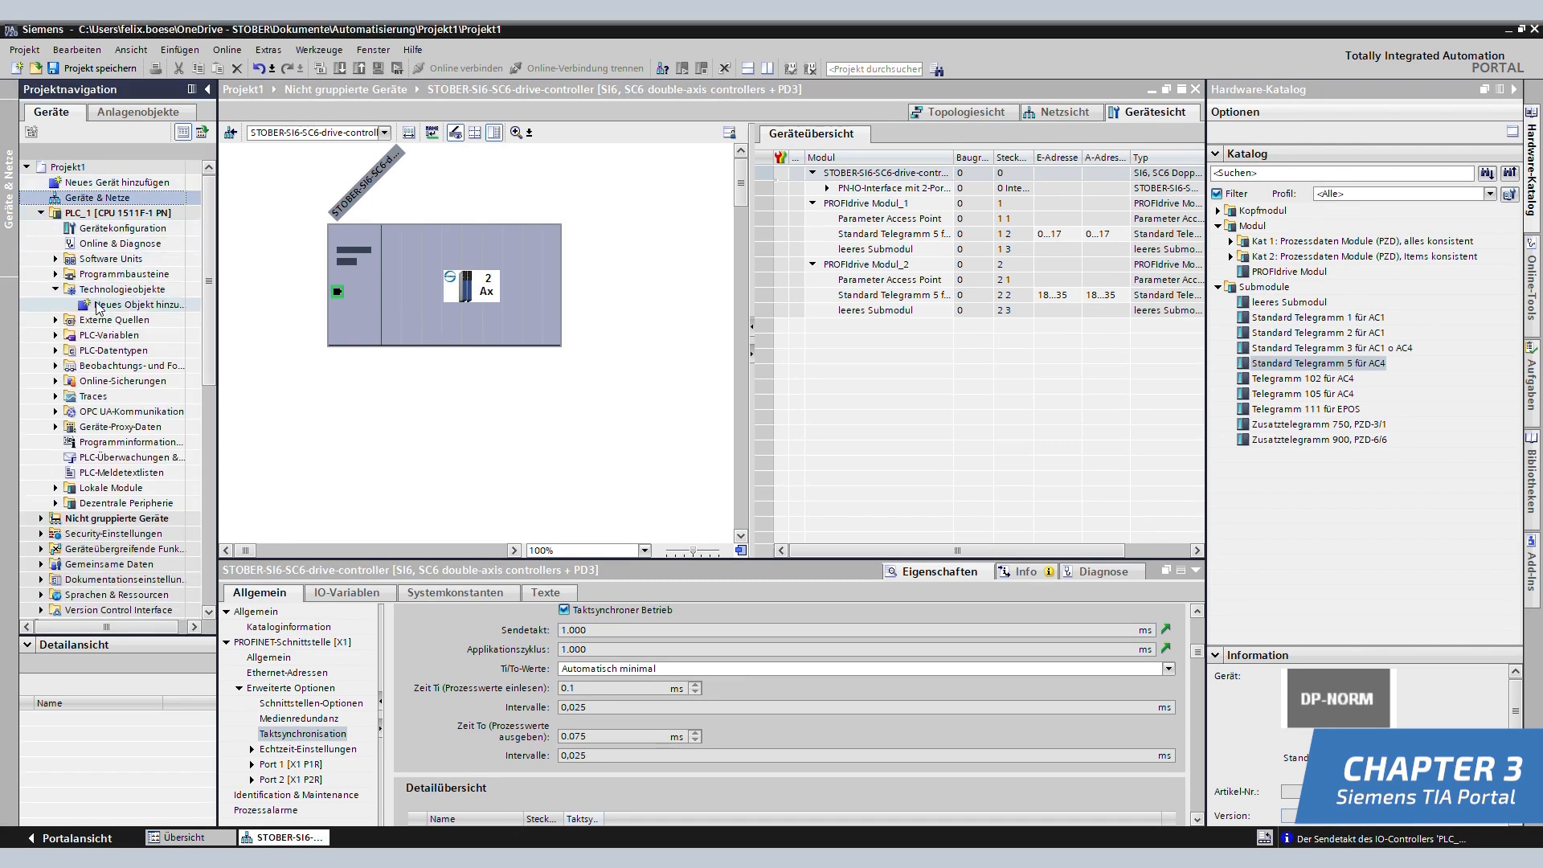
double_click(140, 310)
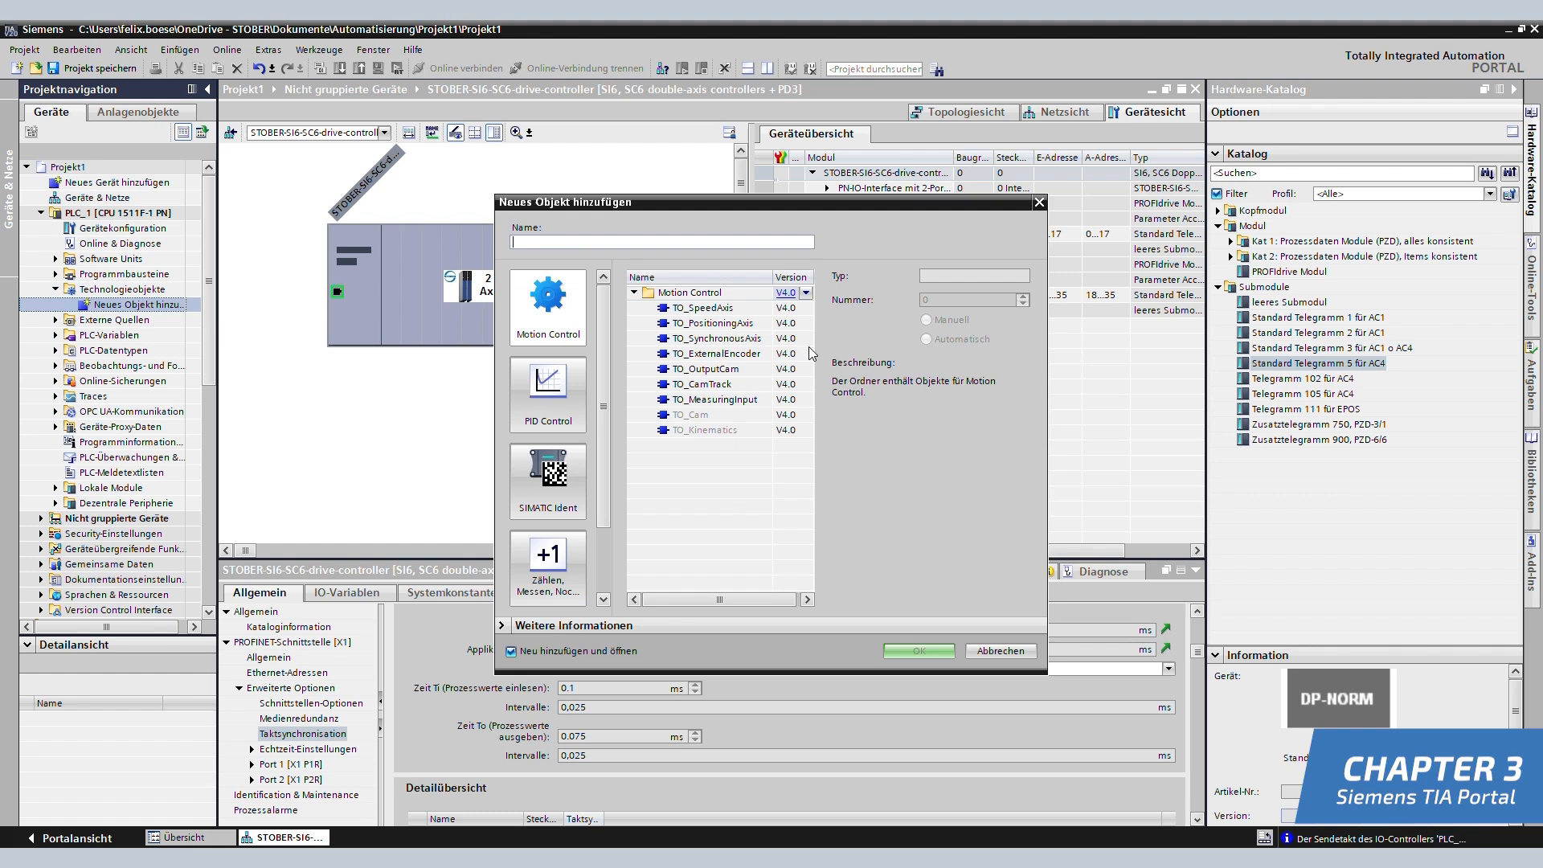
left_click(702, 324)
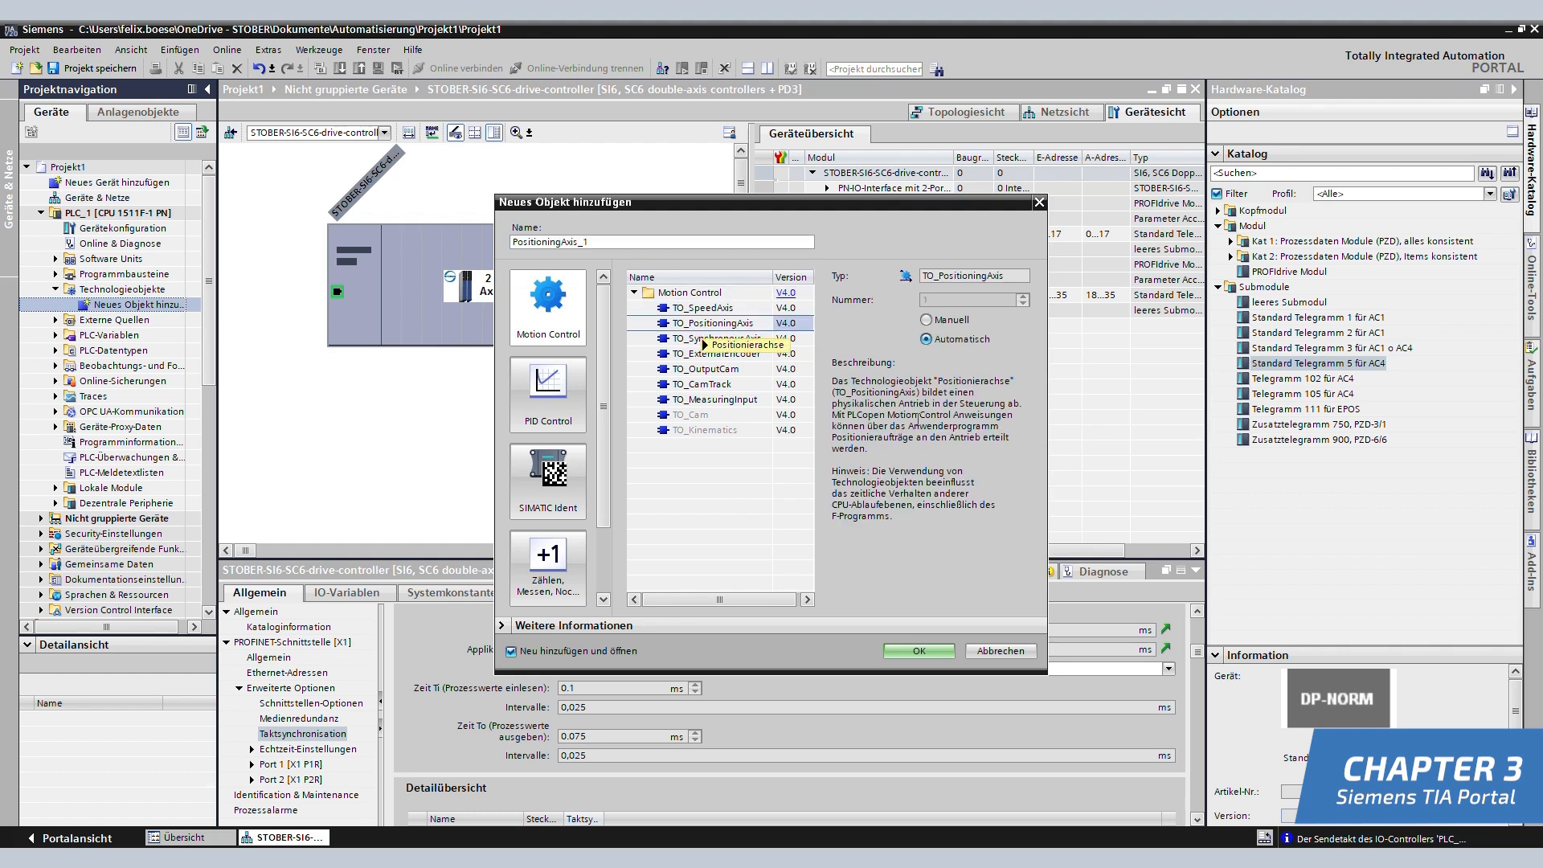
left_click(931, 654)
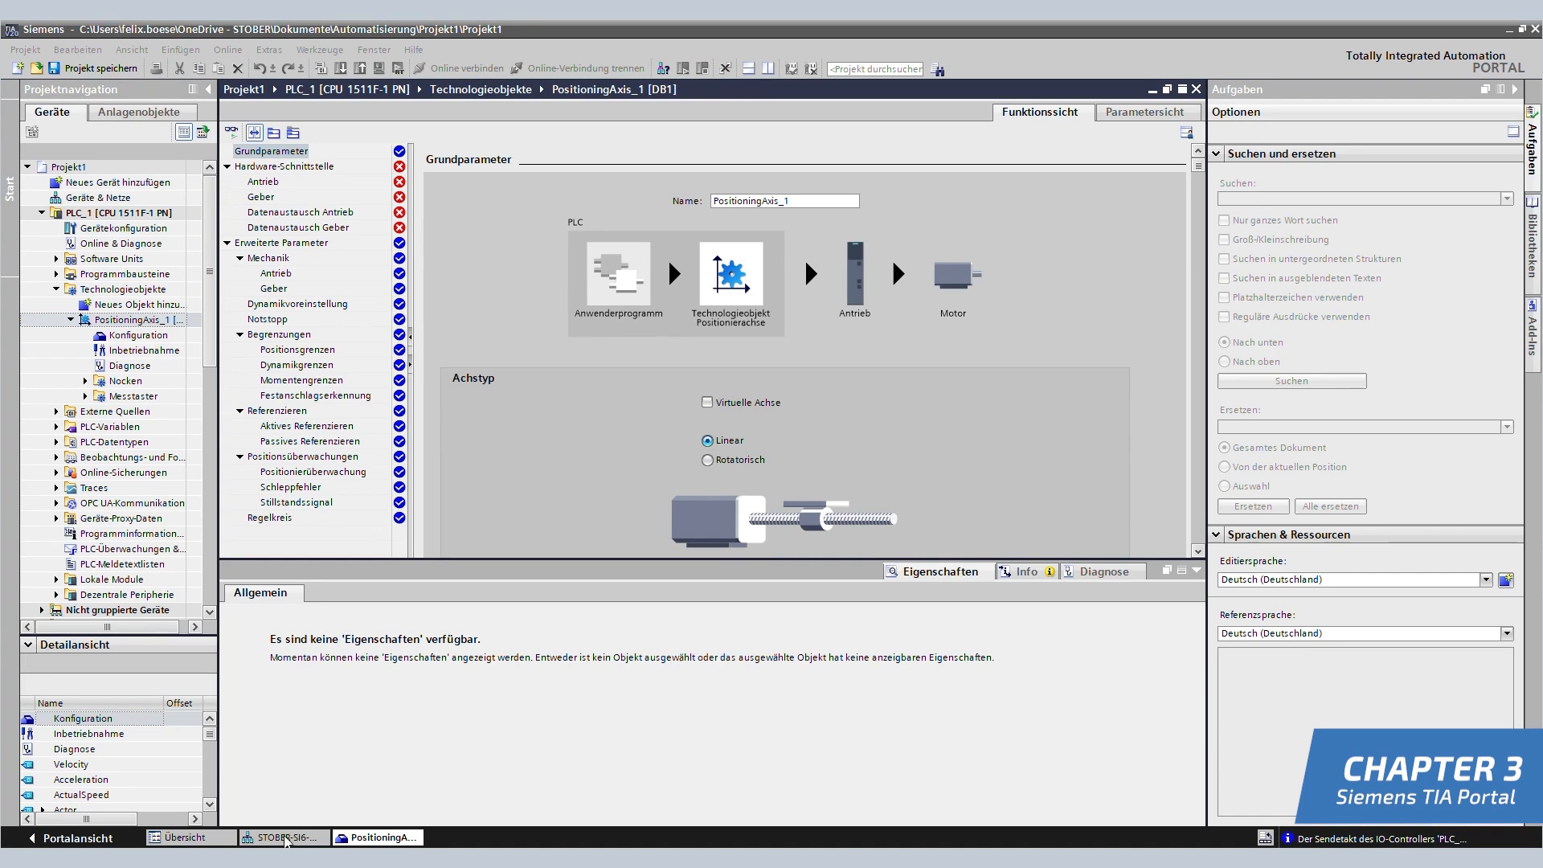
Assign organization block MC_Servo [OB91] to the input and output addresses of Standard Telegramm 5 in PROFIdrive Modul_2.
left_click(287, 837)
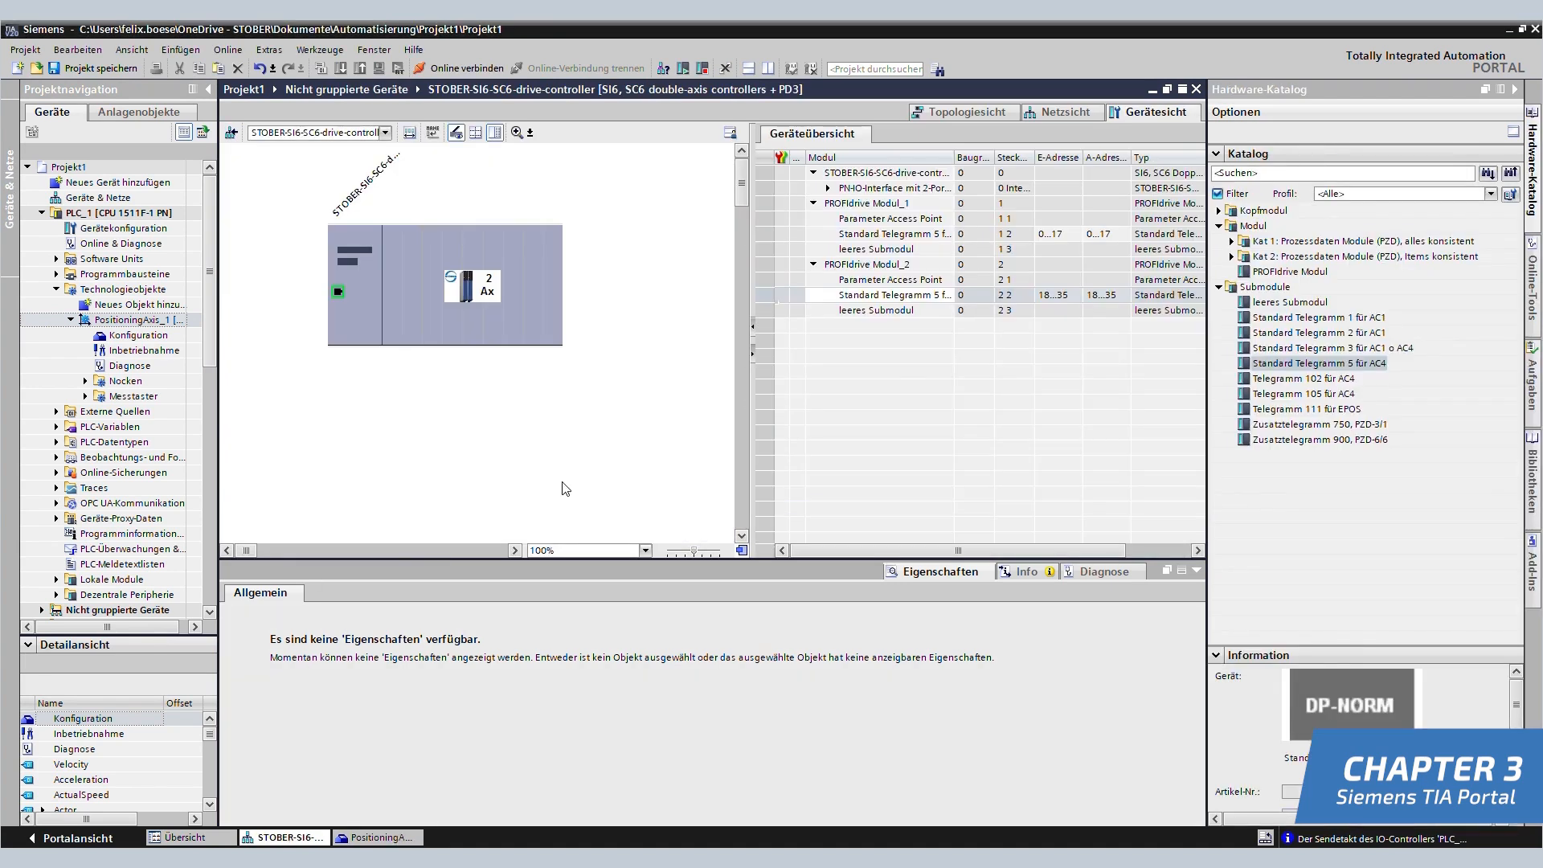
left_click(856, 296)
left_click(856, 296)
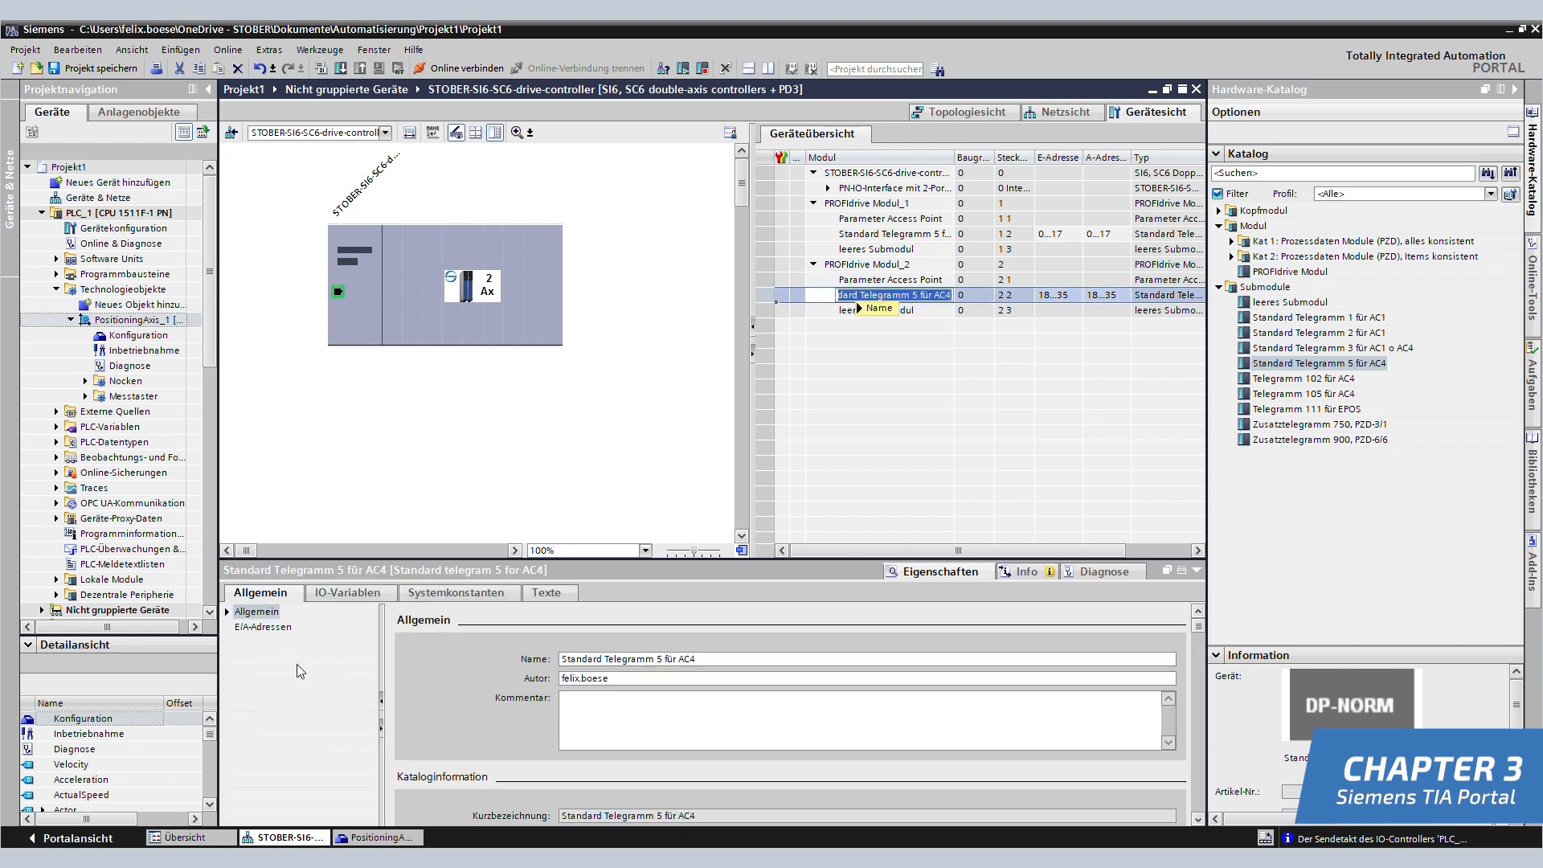
left_click(262, 628)
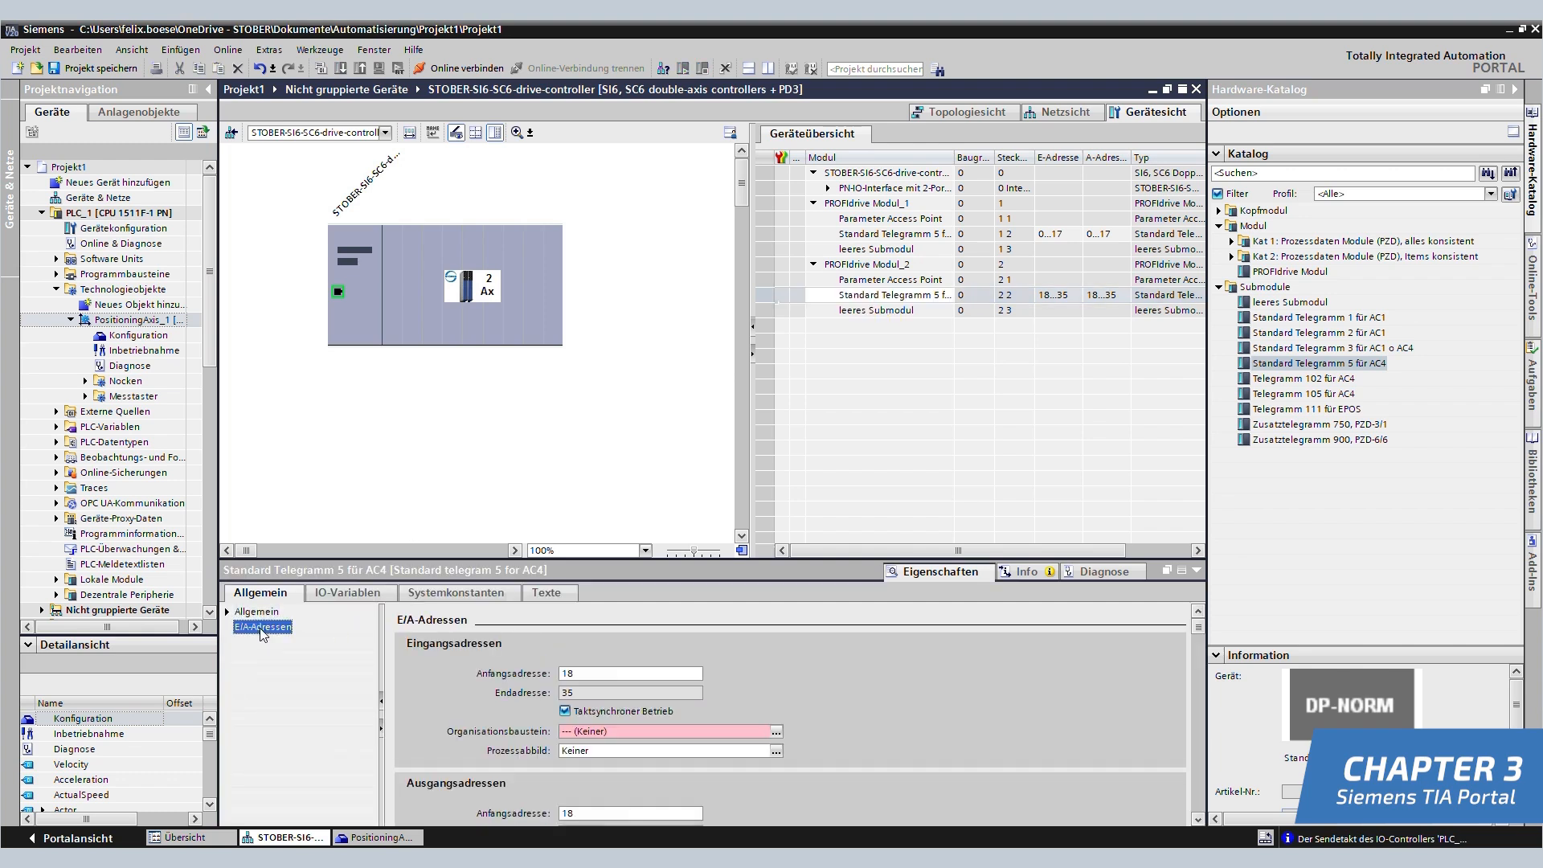
left_click(777, 731)
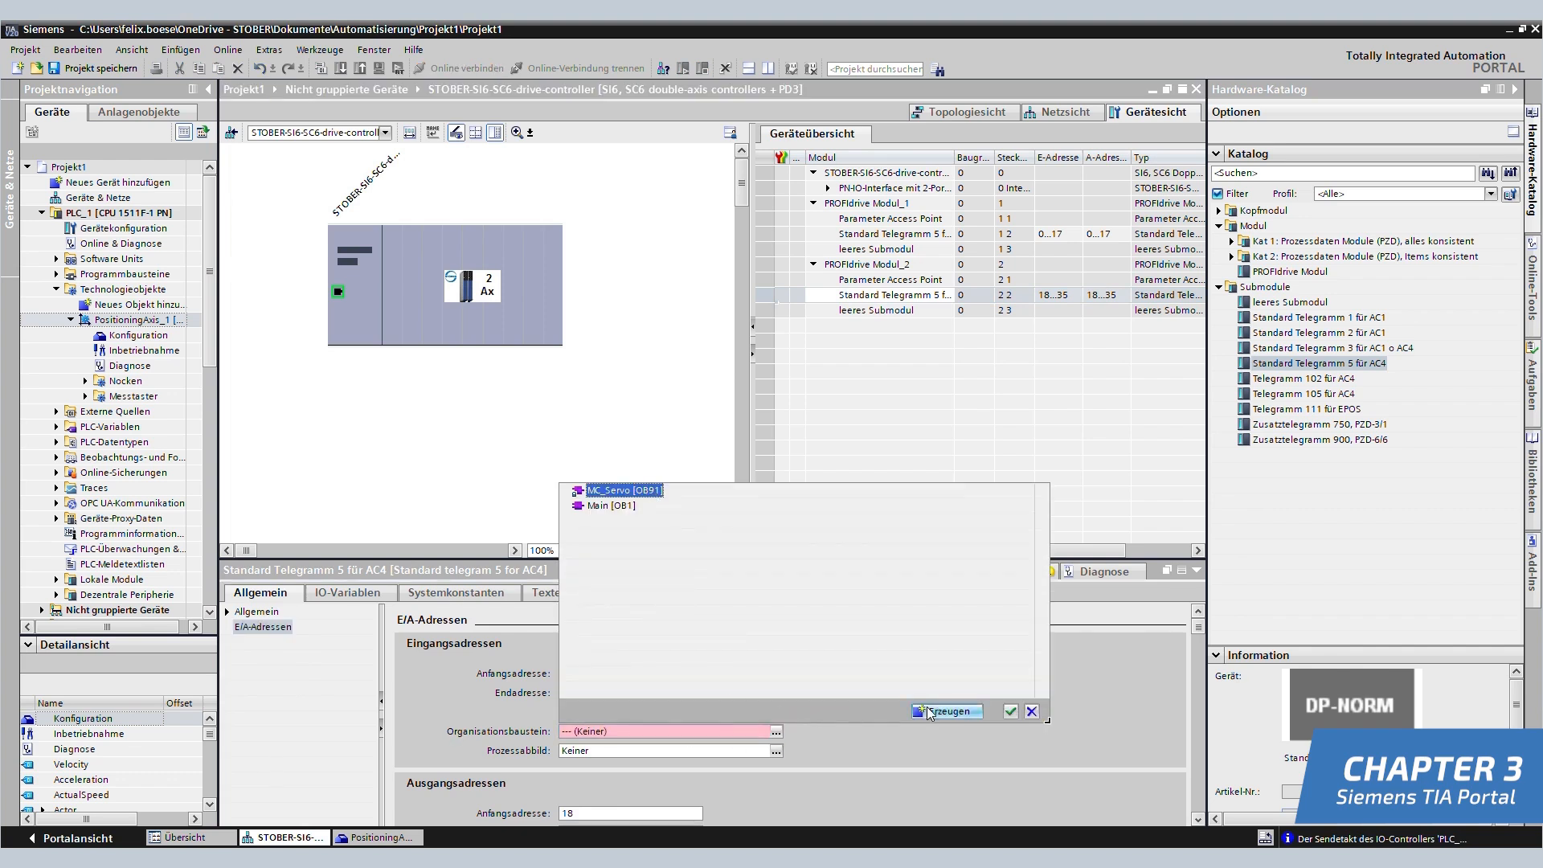
left_click(1011, 712)
scroll(920, 702, "down", 3)
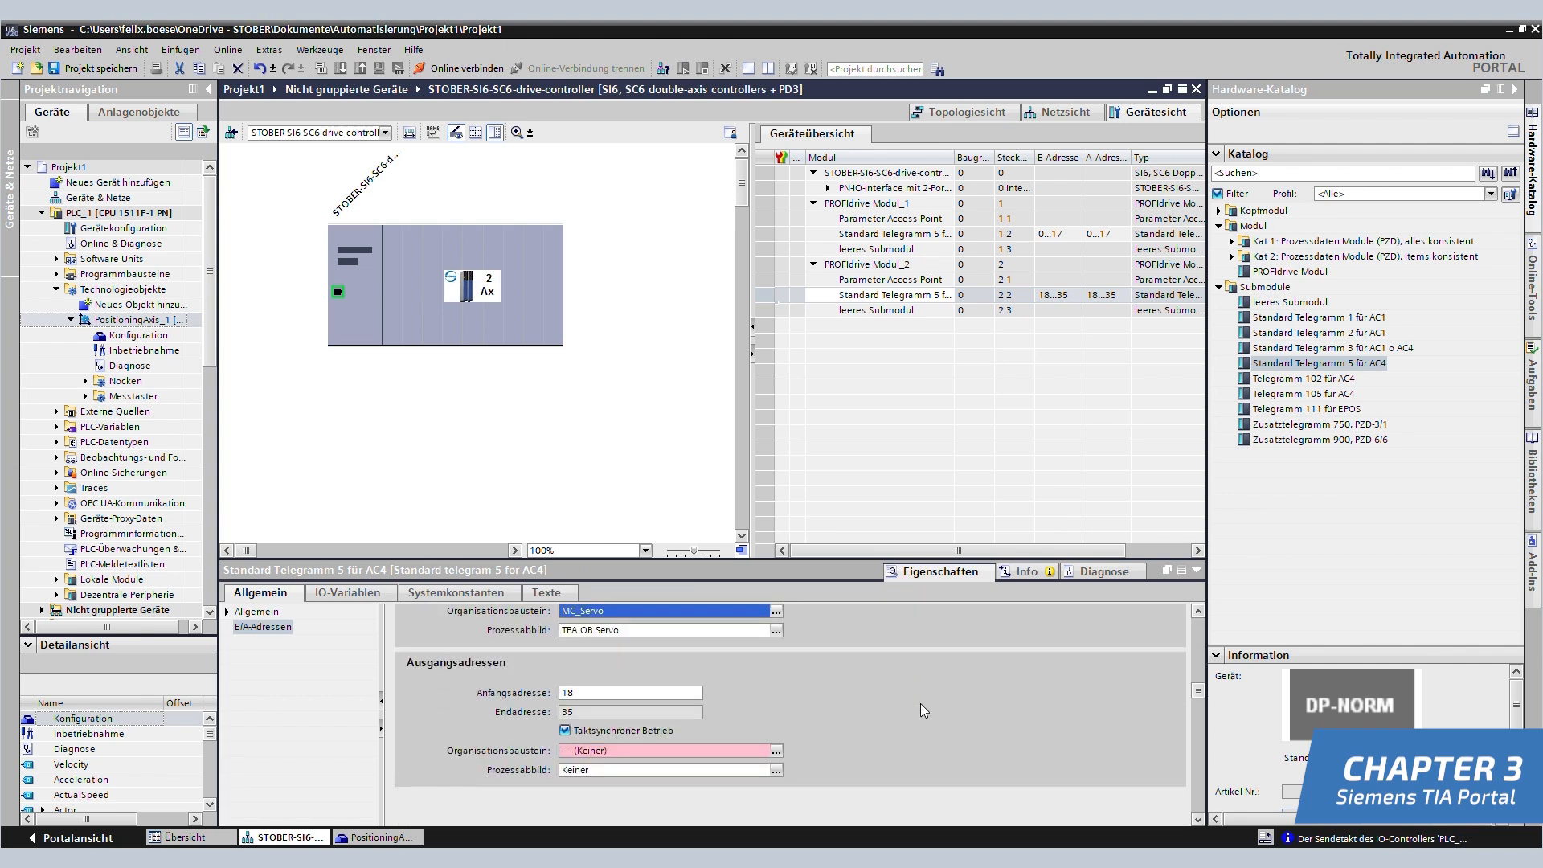
left_click(776, 731)
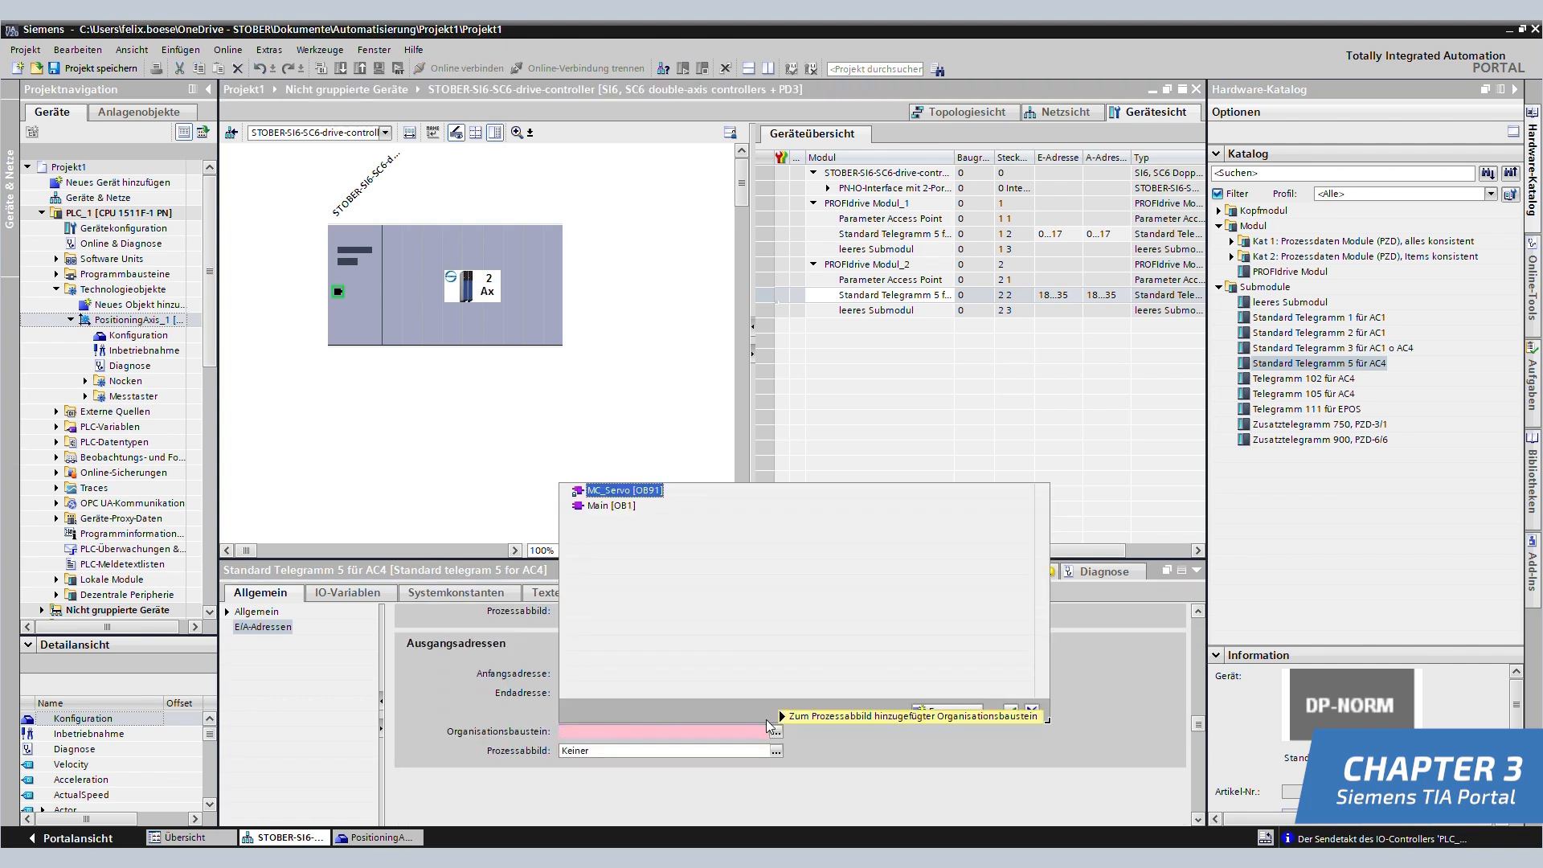
left_click(1011, 710)
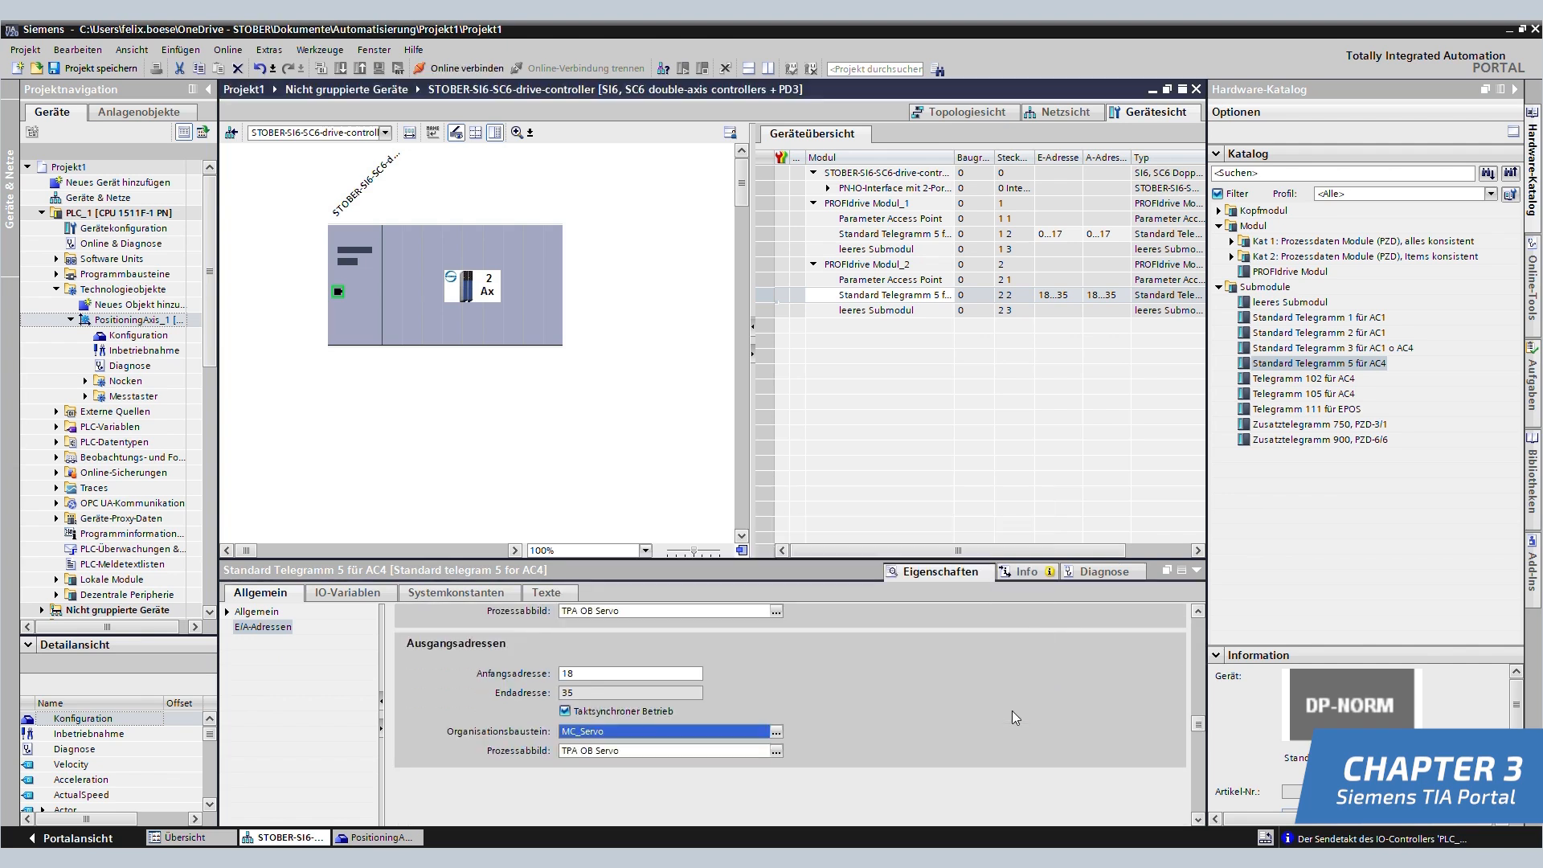
Assign organization block MC_Servo [OB91] to the input and output addresses of Standard Telegramm 5 in PROFIdrive Modul_1.
left_click(891, 235)
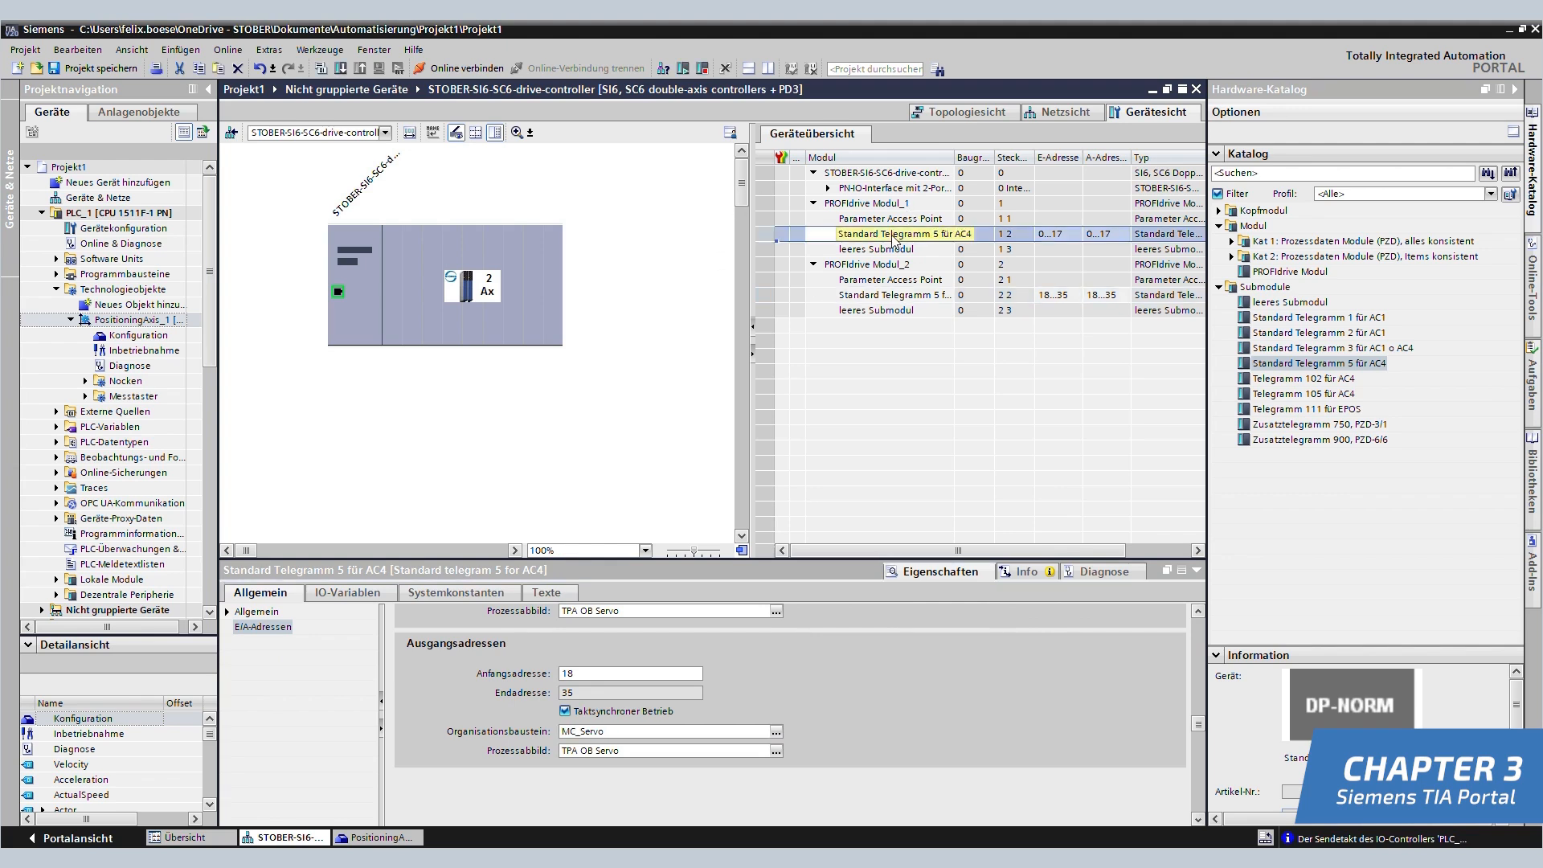
left_click(777, 732)
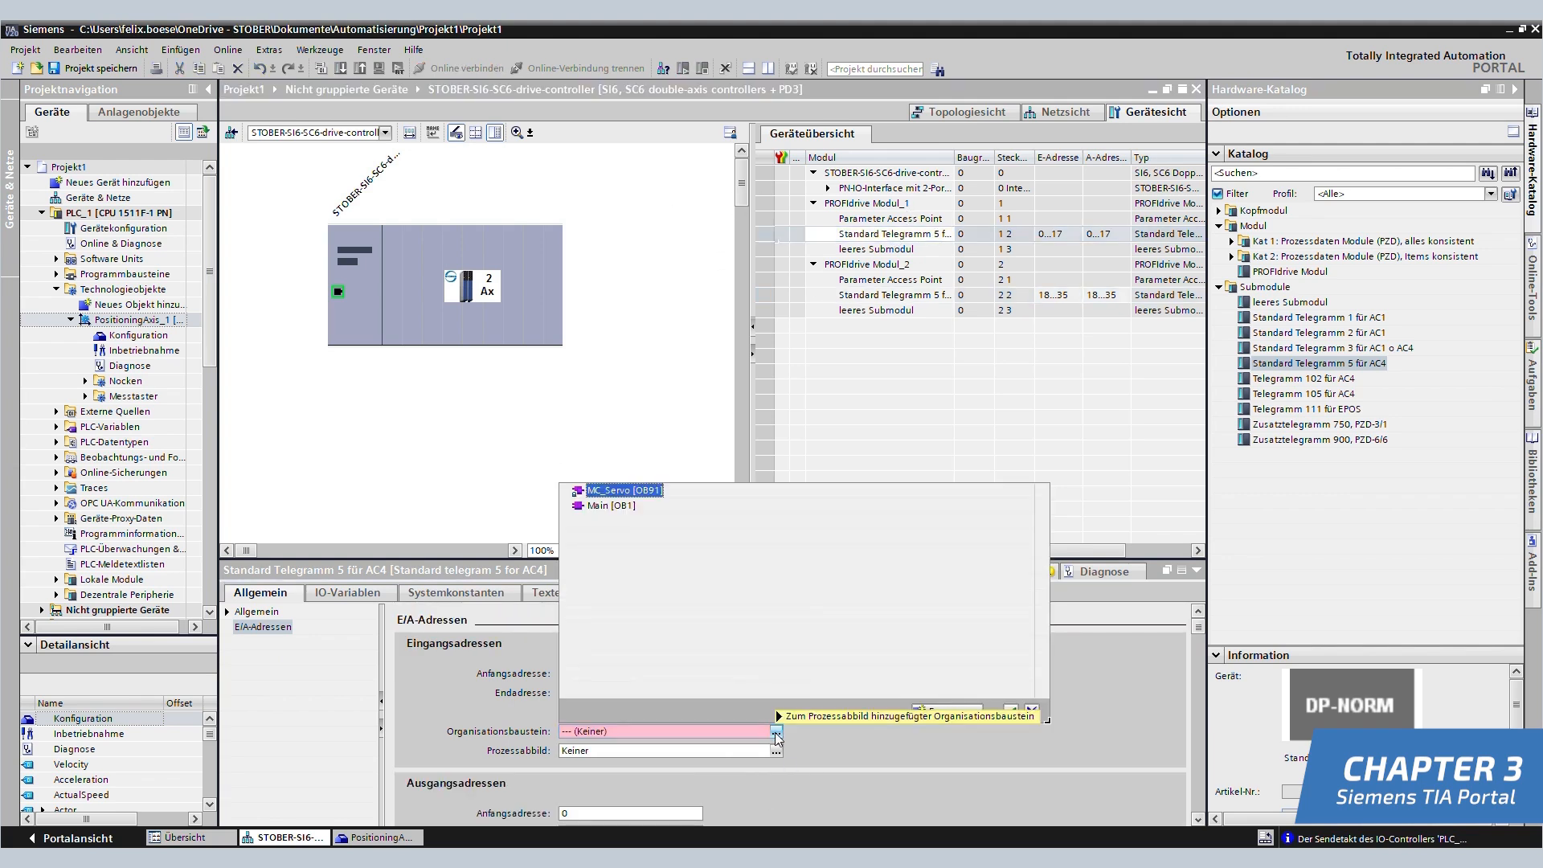
left_click(1012, 711)
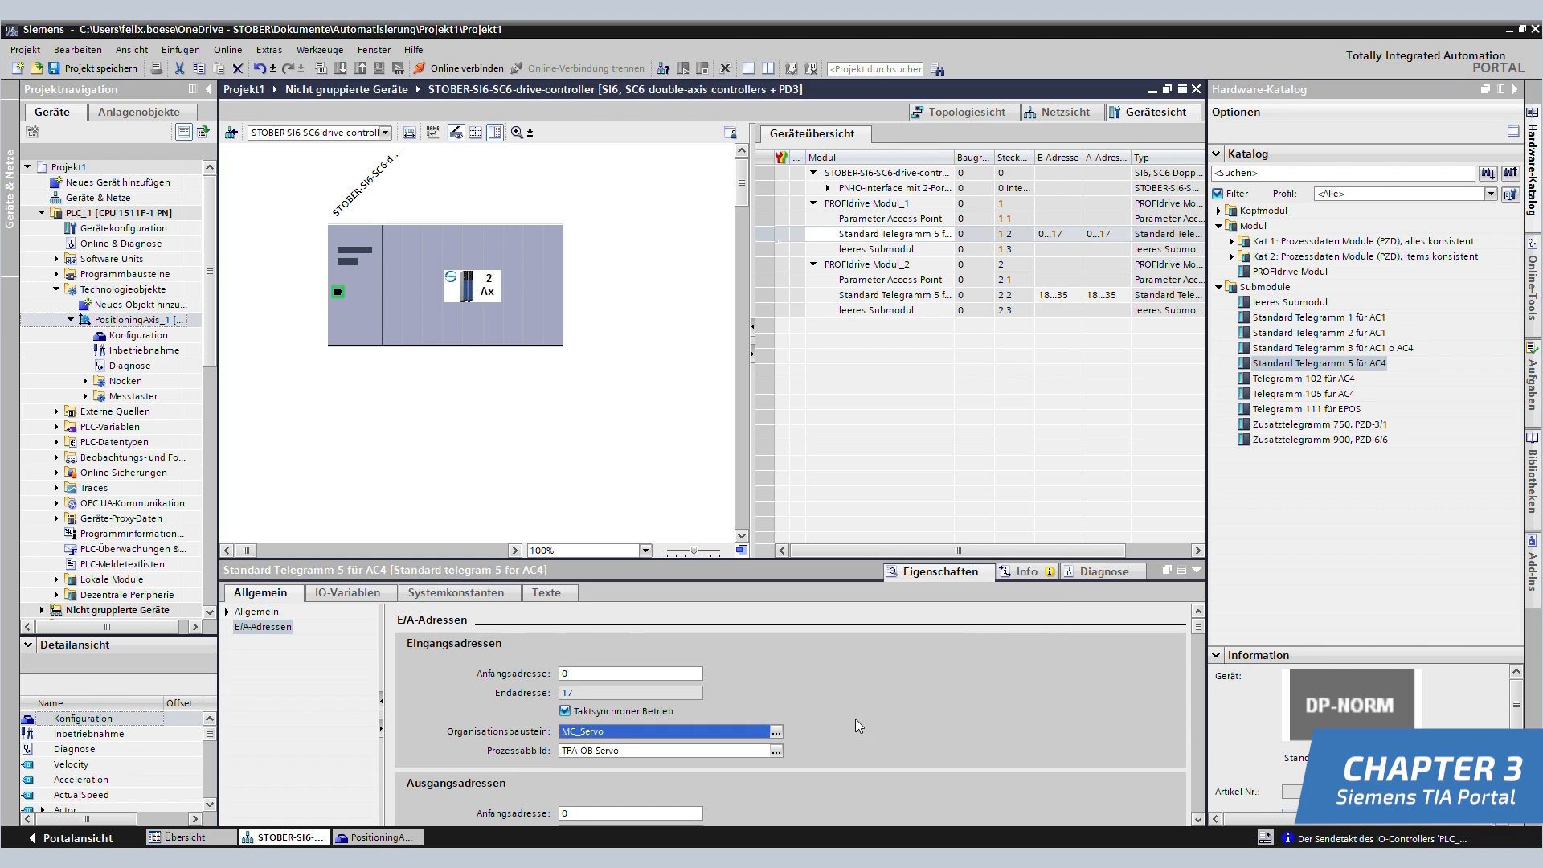
scroll(856, 707, "down", 5)
left_click(776, 669)
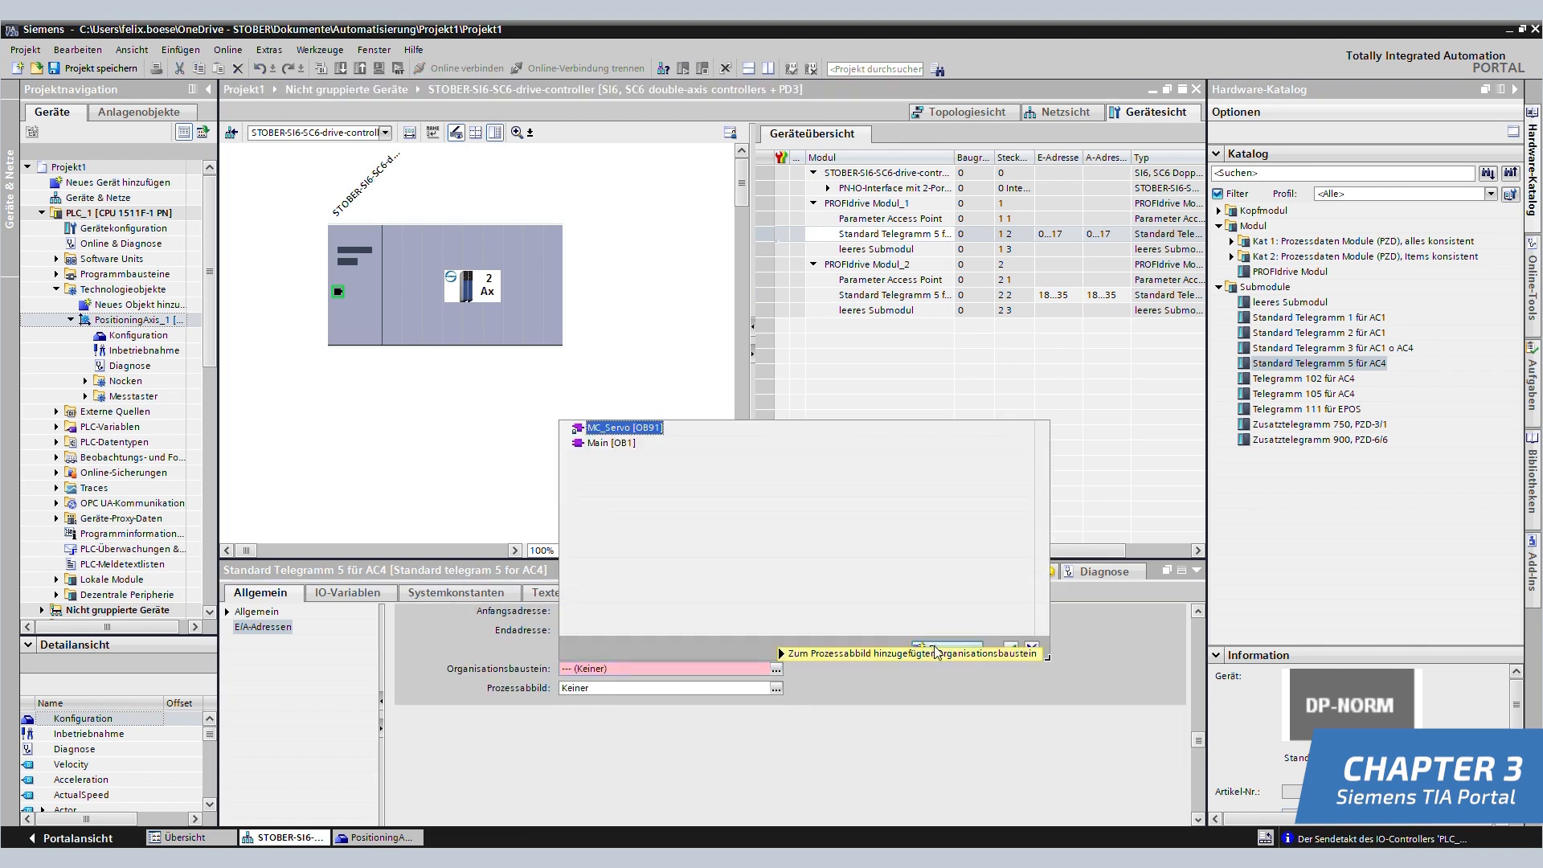
left_click(1009, 648)
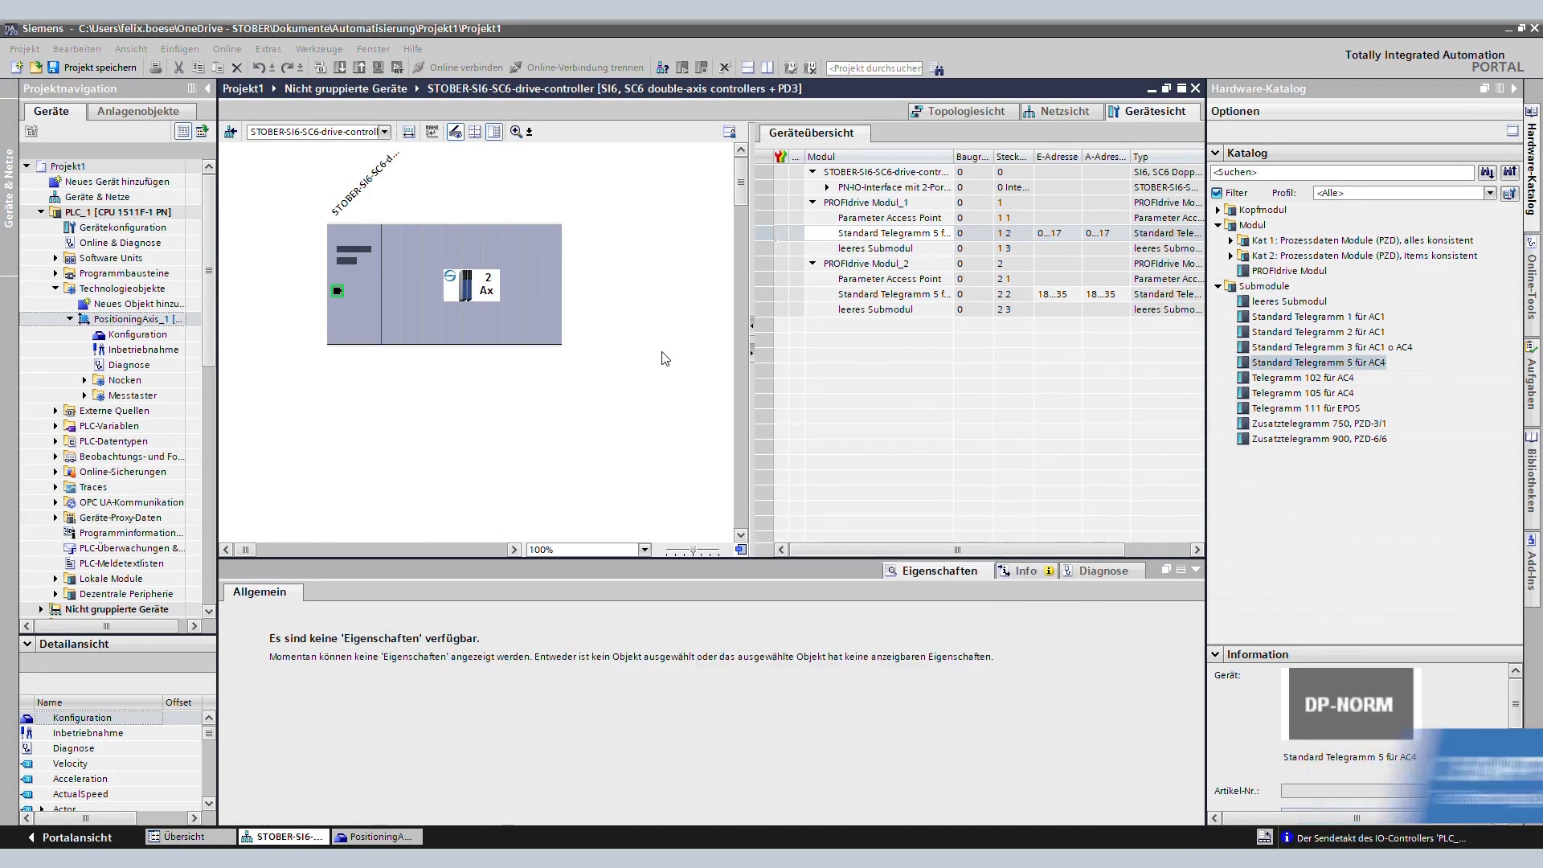
In the PositioningAxis_1 configuration, assign PROFIdrive Modul_1 of the STOBER drive controller on PROFINET IO-System (100) as the axis drive.
left_click(386, 840)
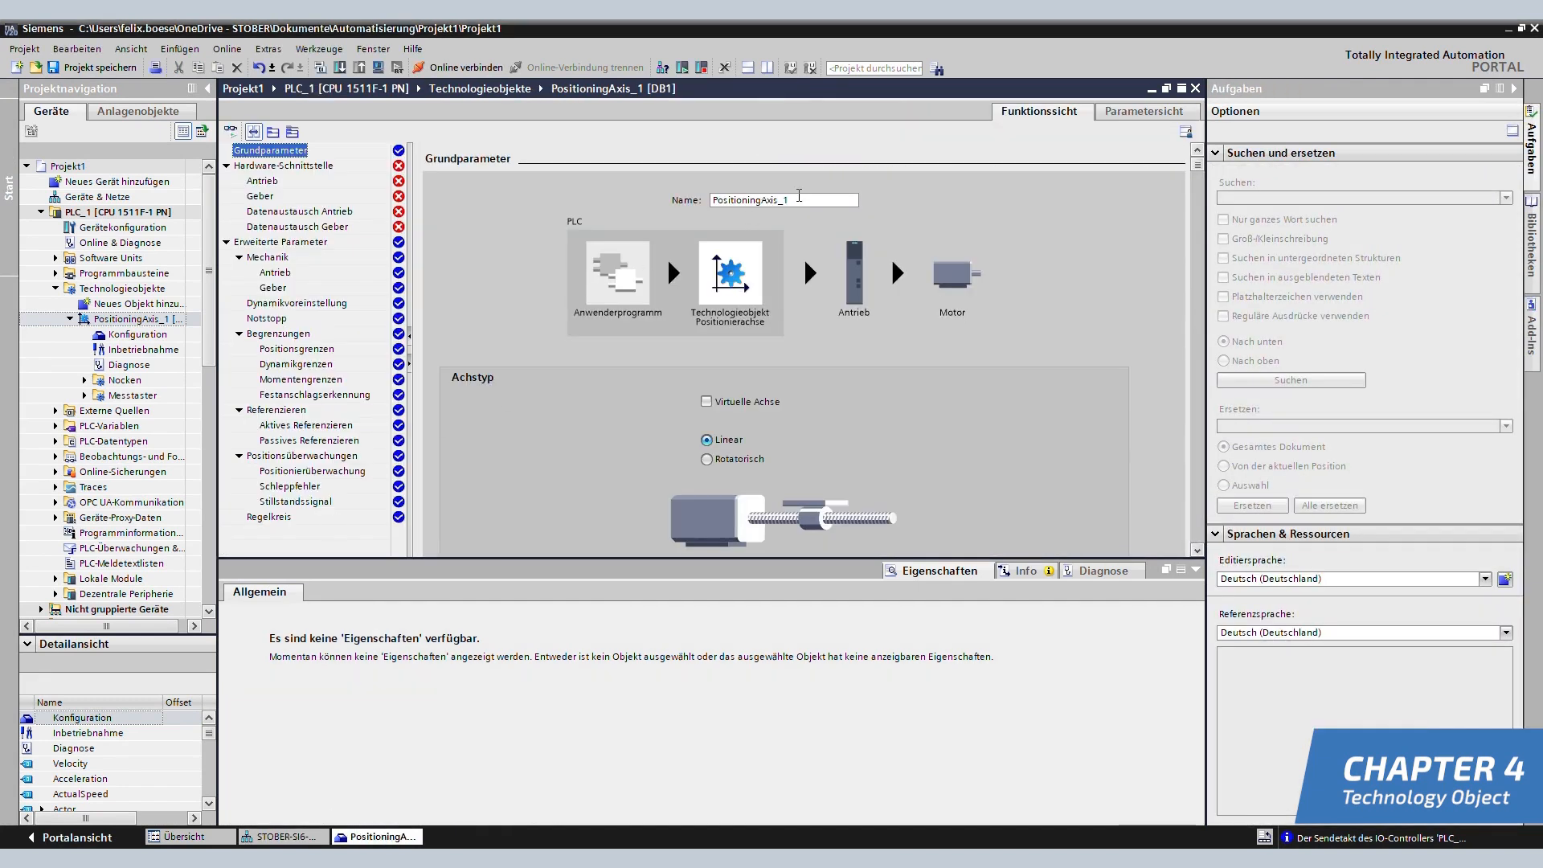
left_click(799, 196)
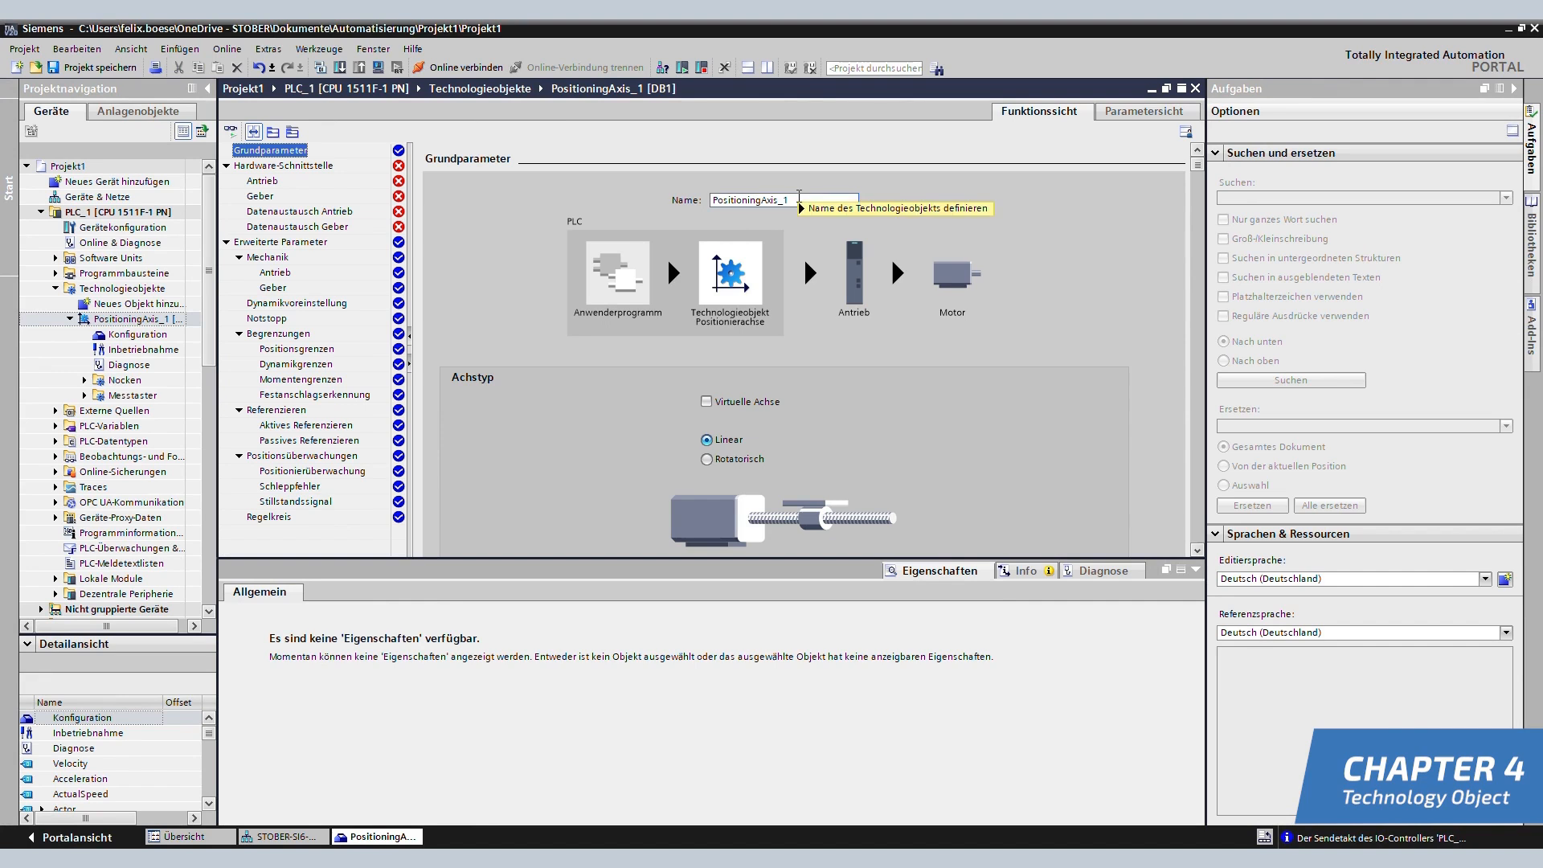
mouse_move(799, 195)
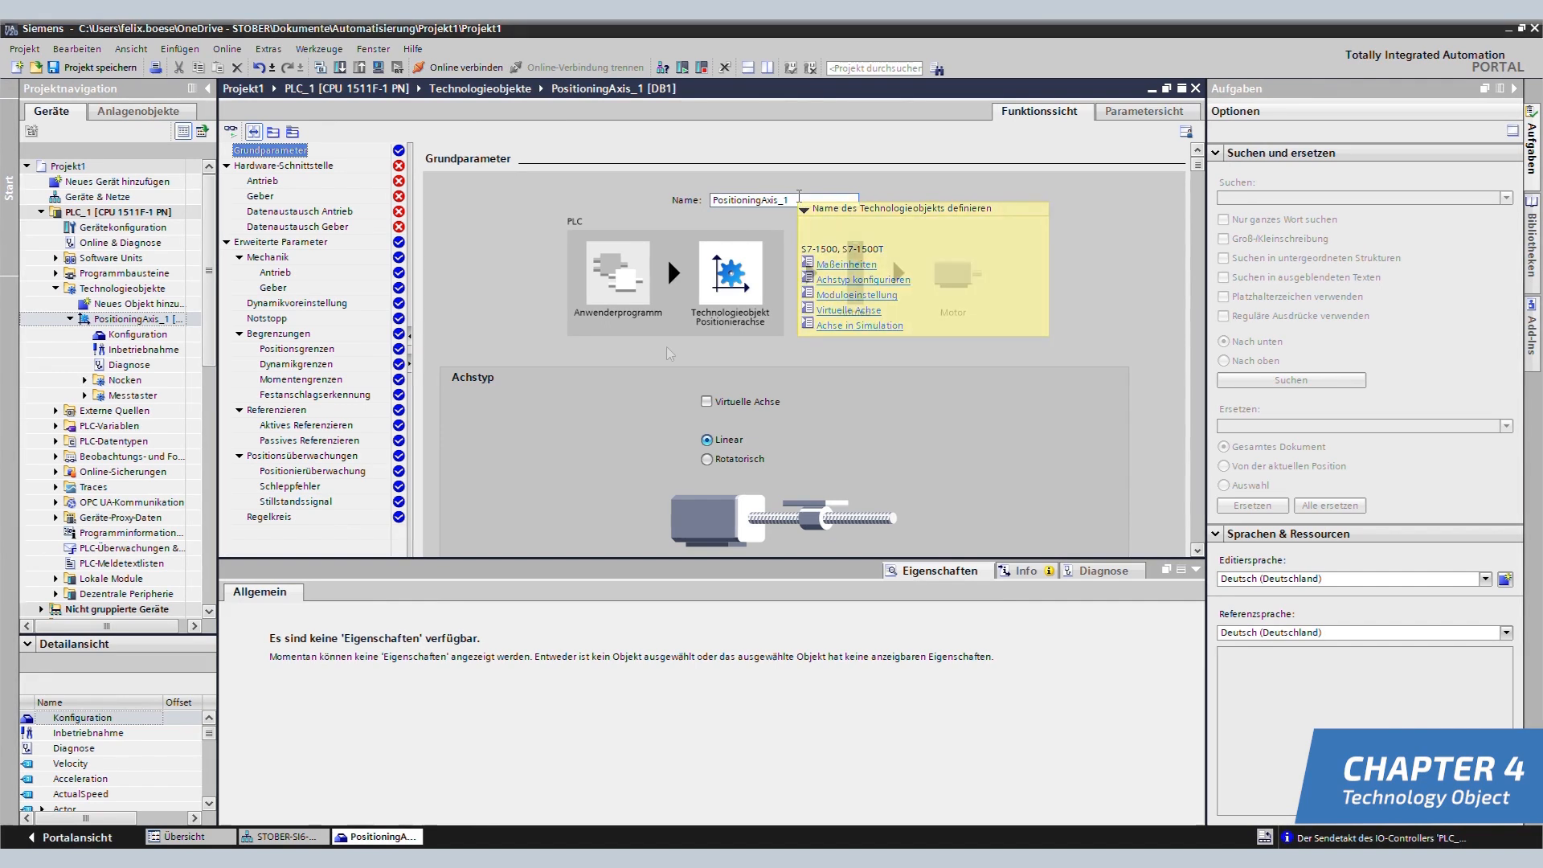
left_click(314, 166)
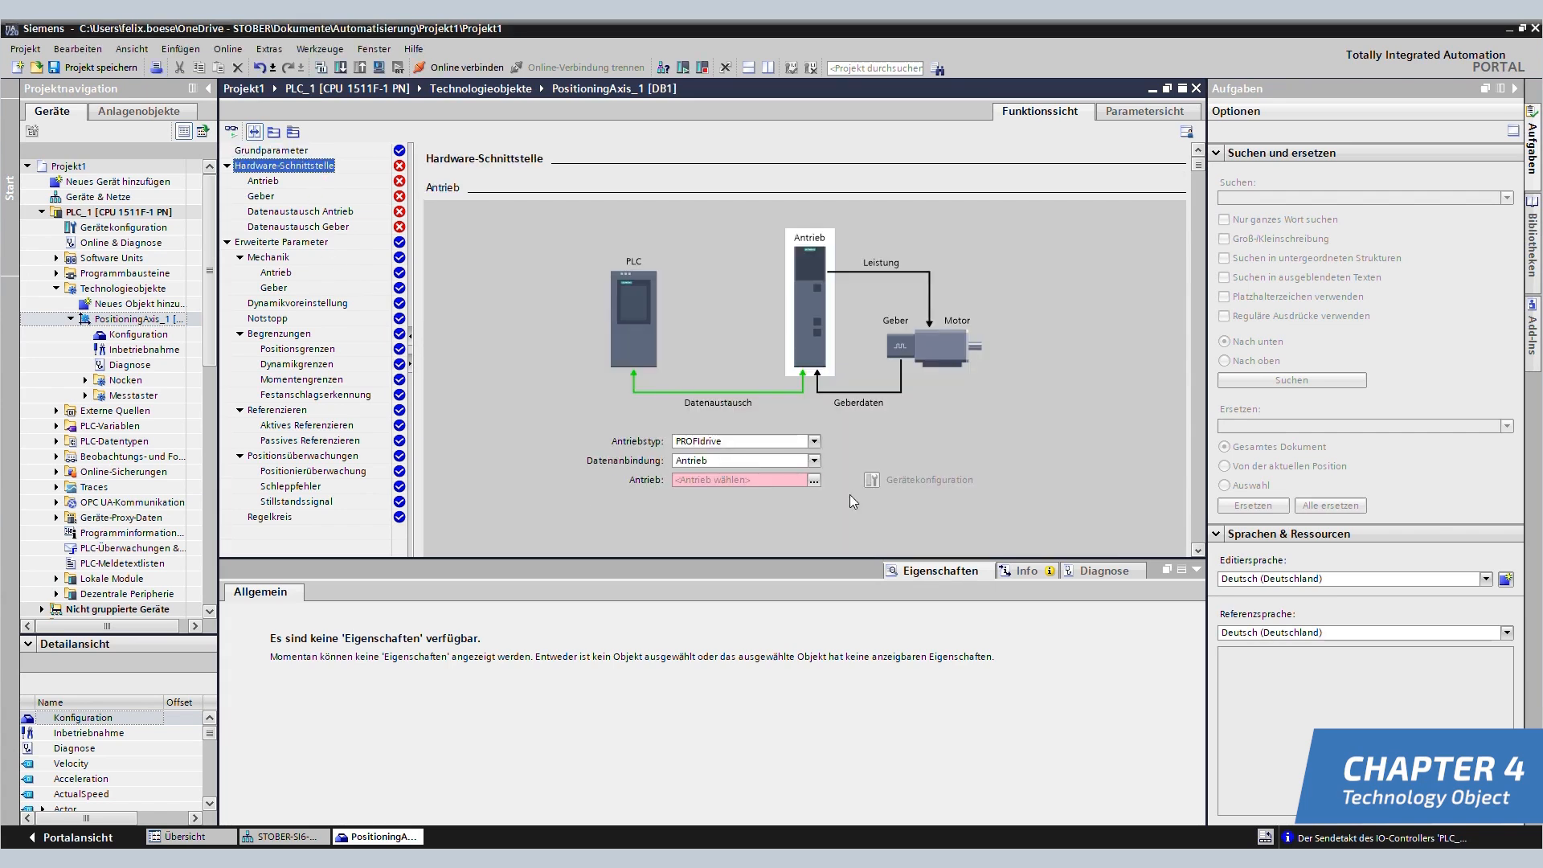
left_click(814, 480)
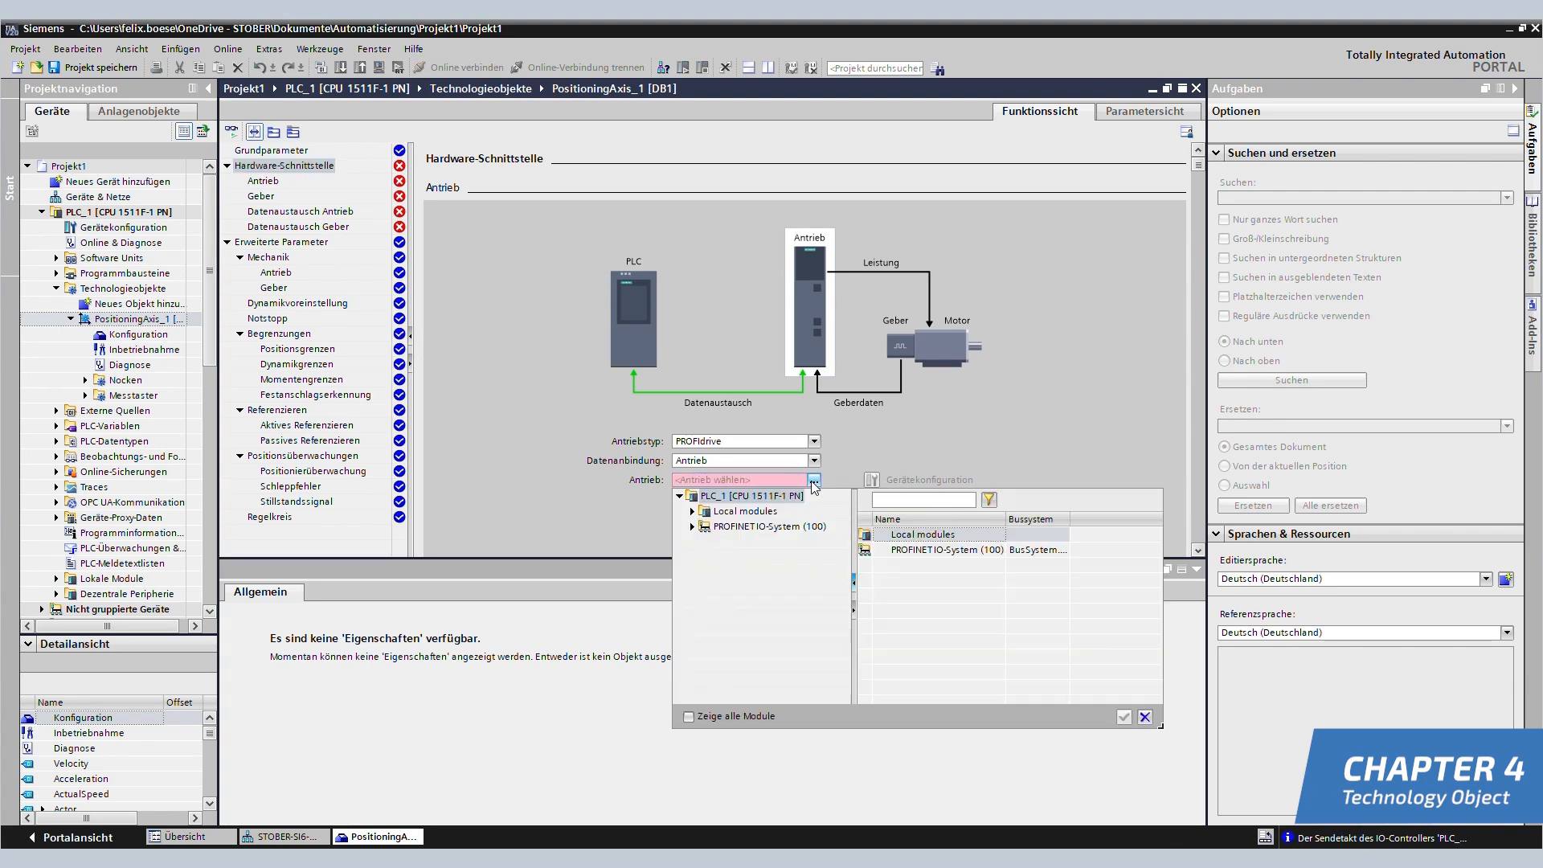
left_click(693, 527)
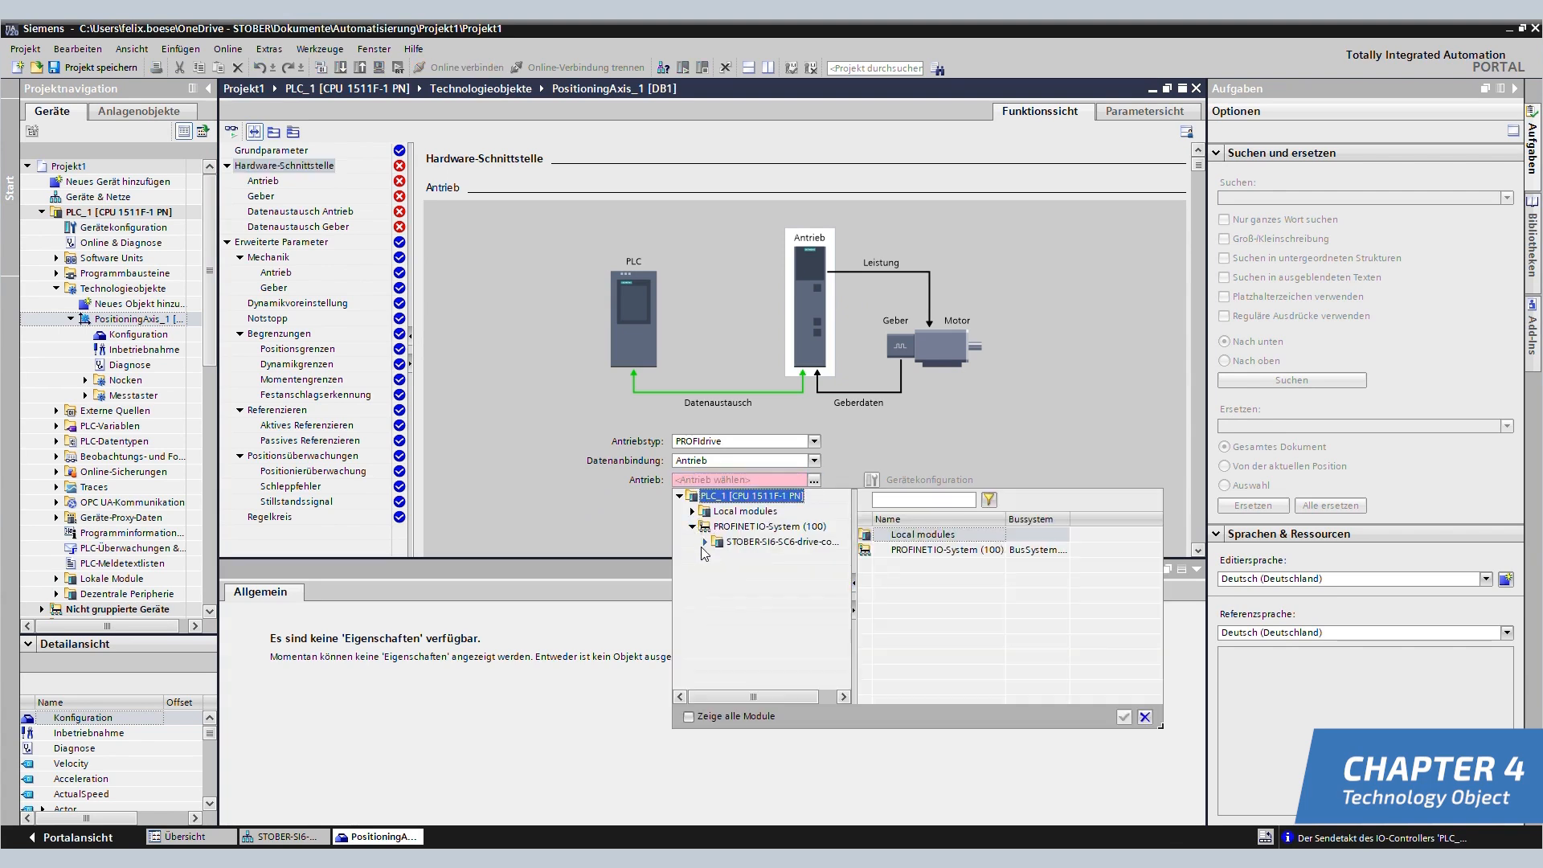
left_click(747, 543)
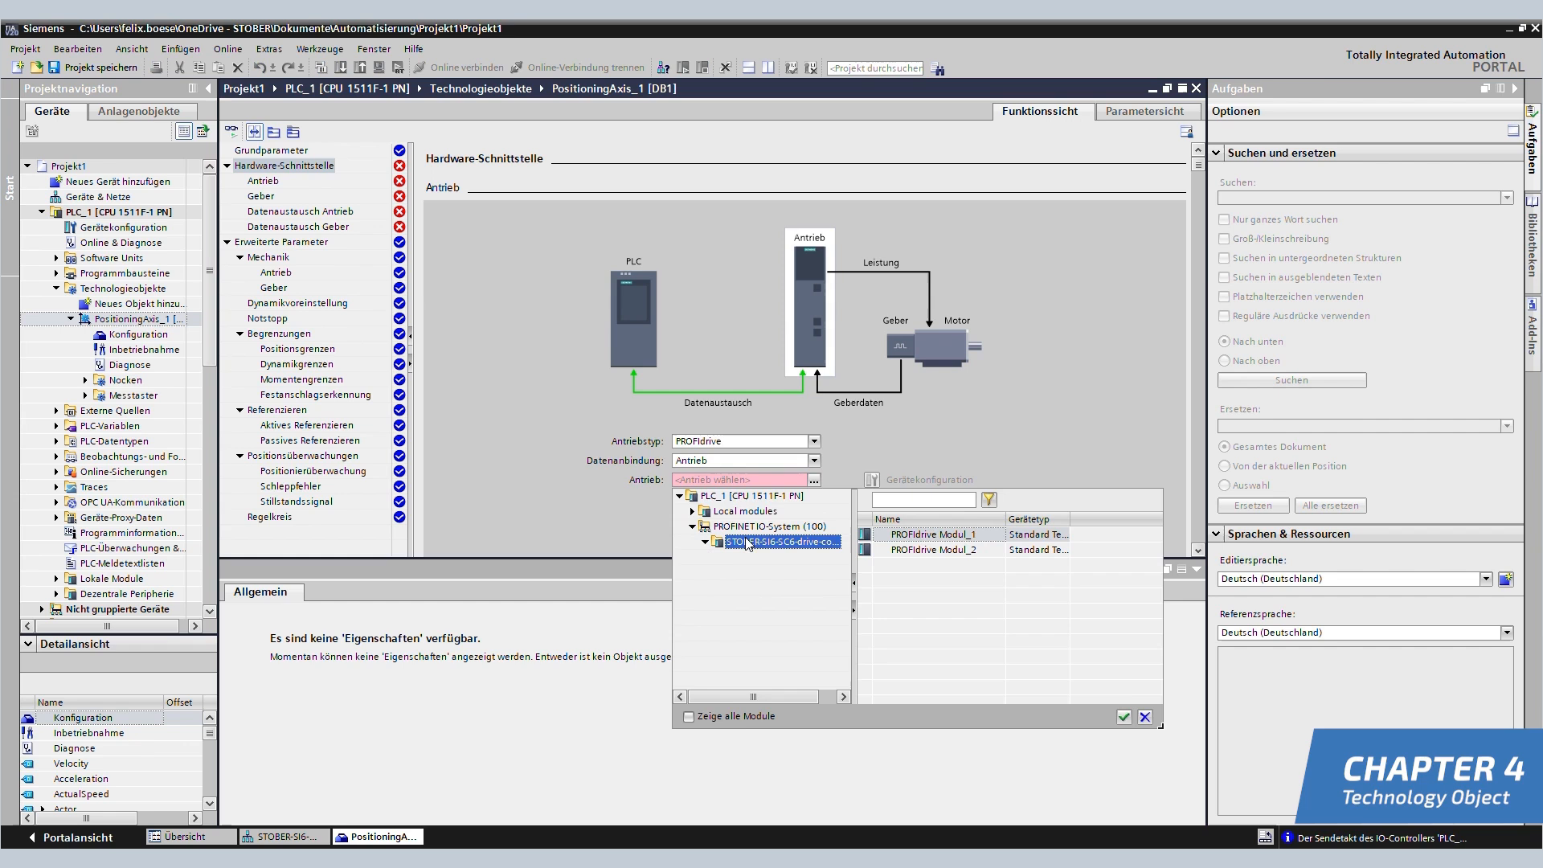
left_click(953, 536)
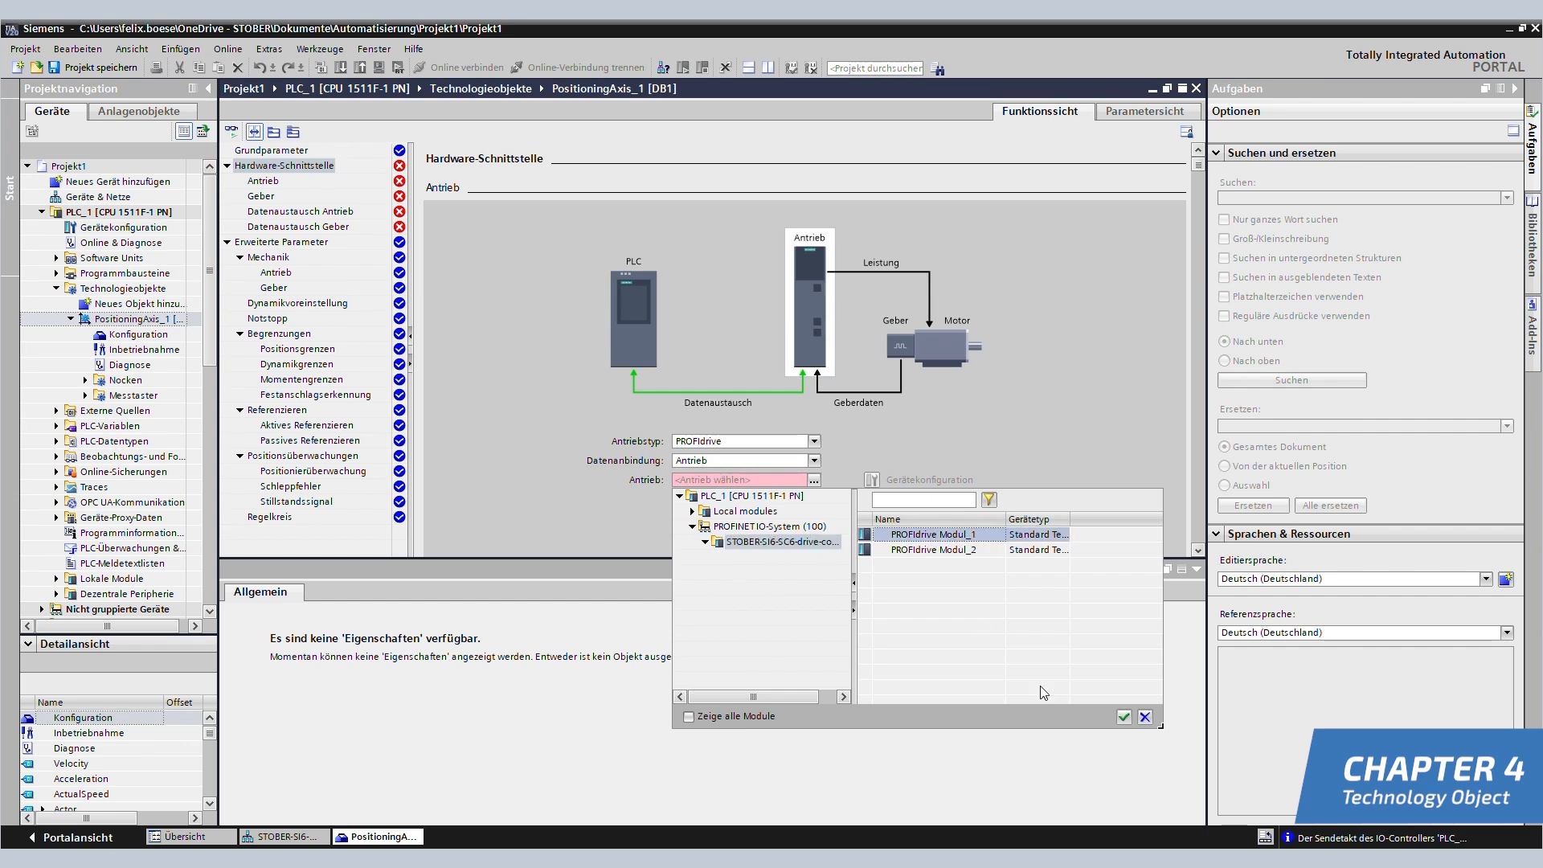
left_click(1124, 717)
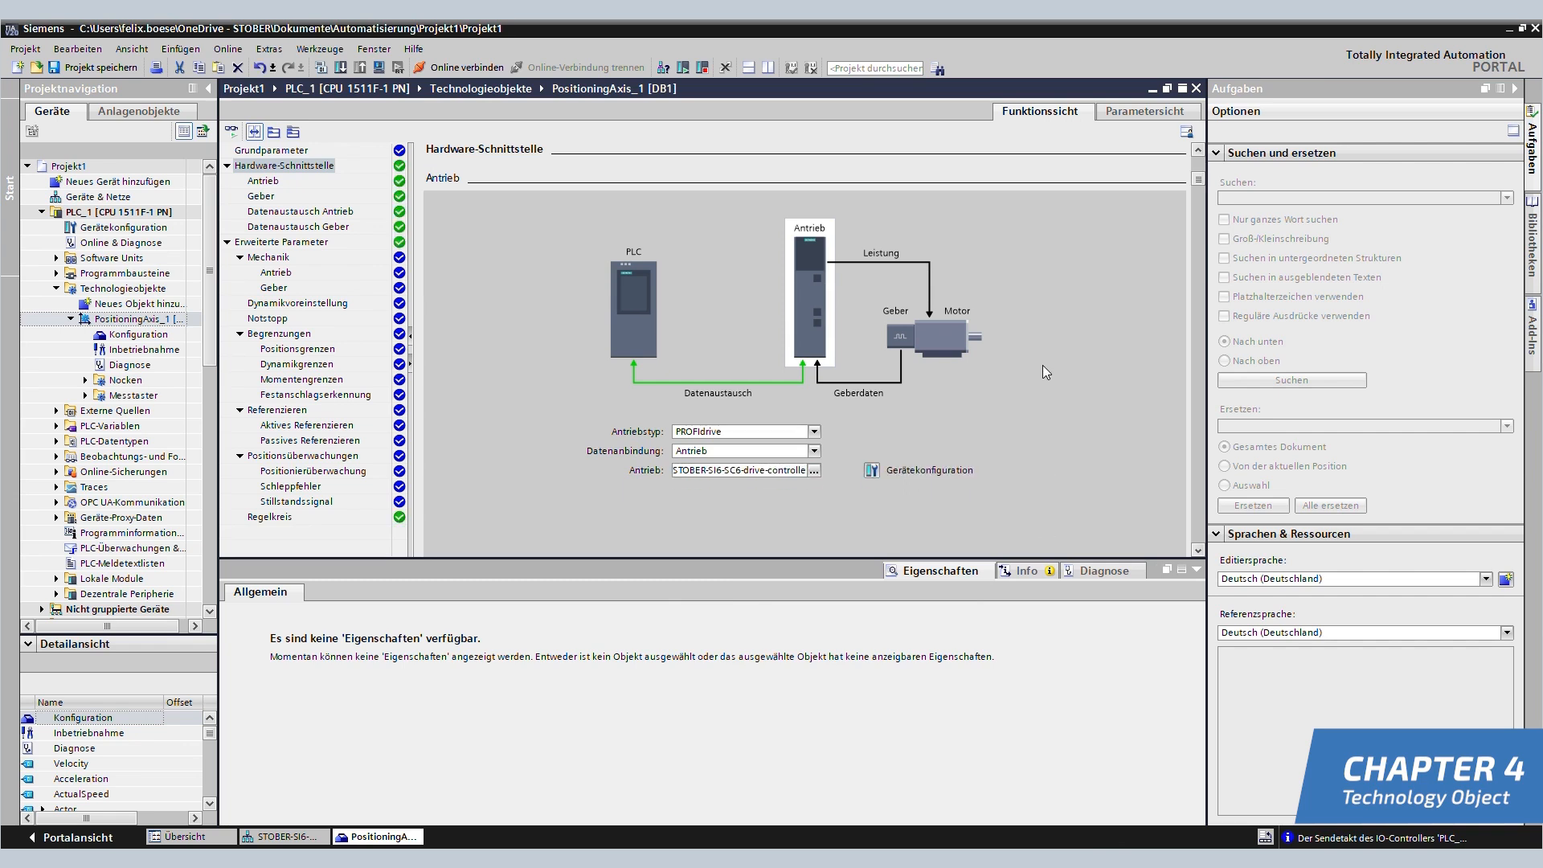
Set the axis encoder's Gebertyp to Zyklisch absolut in the hardware interface settings.
scroll(1044, 365, "down", 5)
scroll(1043, 365, "down", 5)
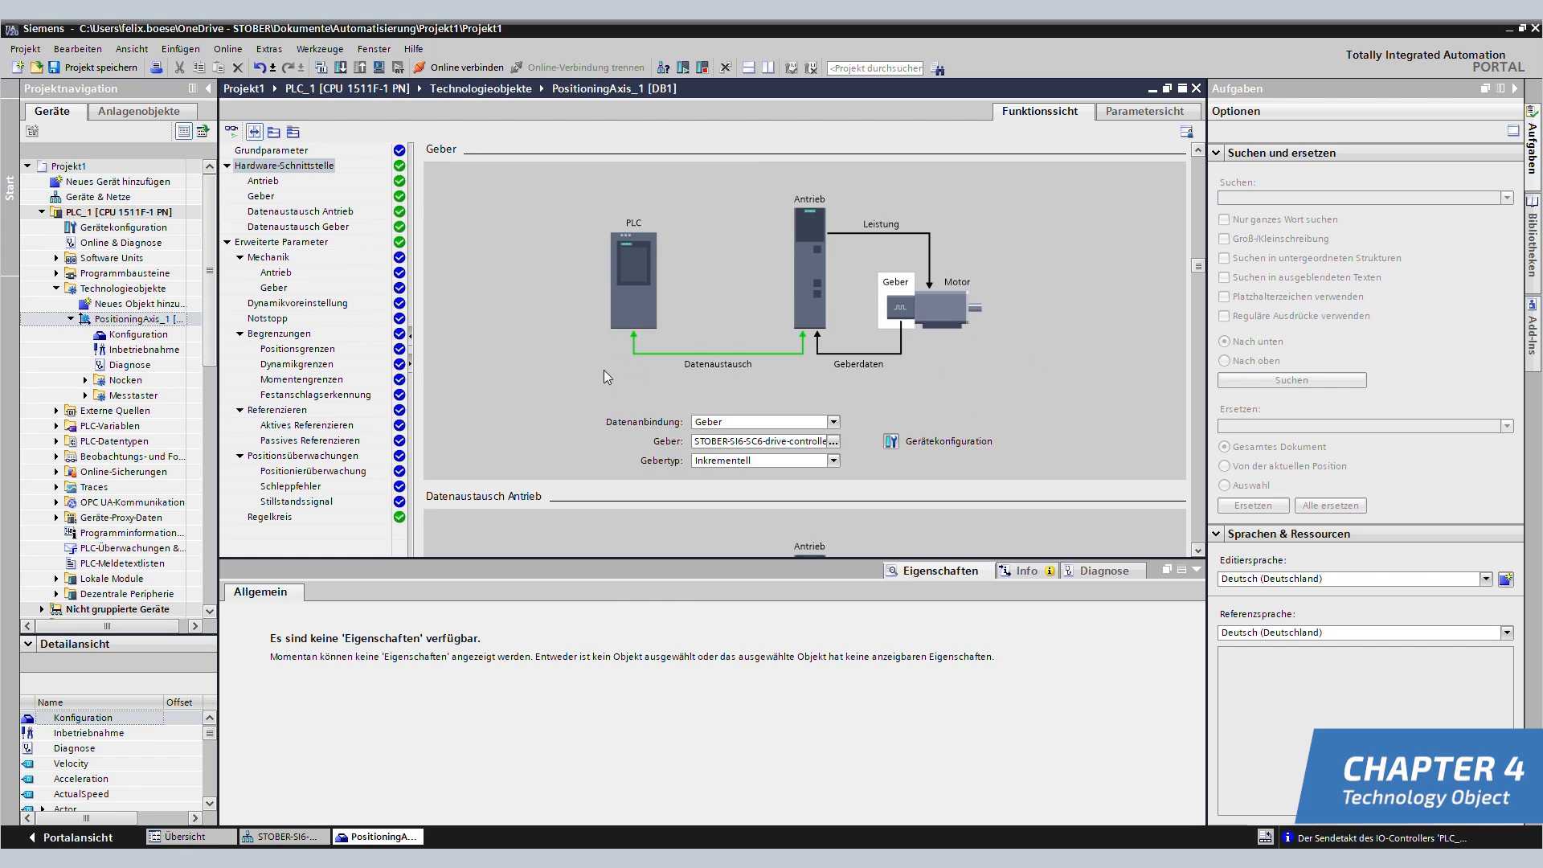
left_click(834, 459)
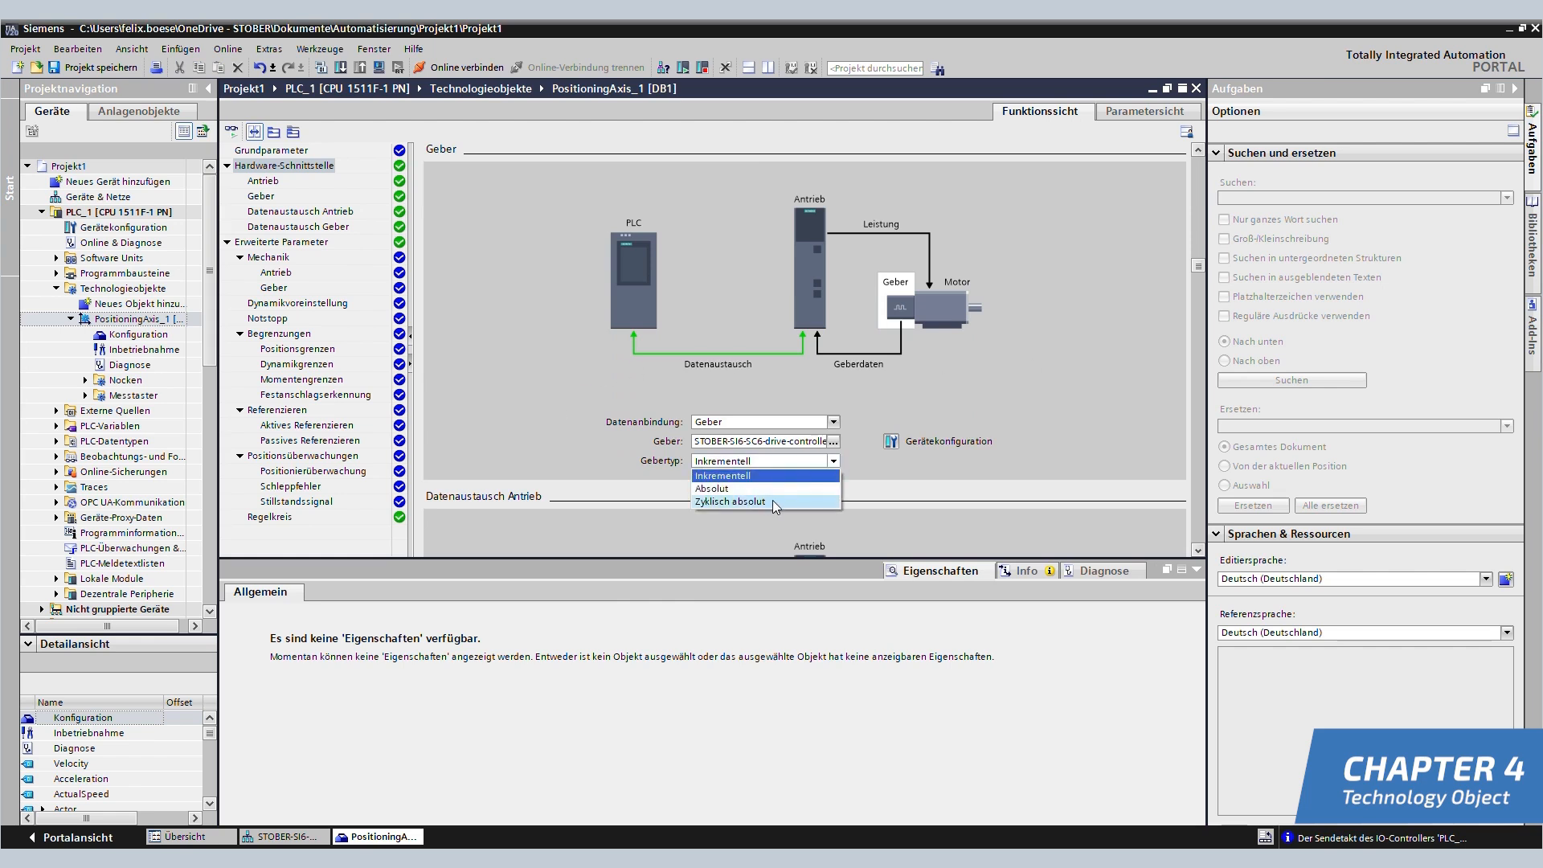
left_click(773, 500)
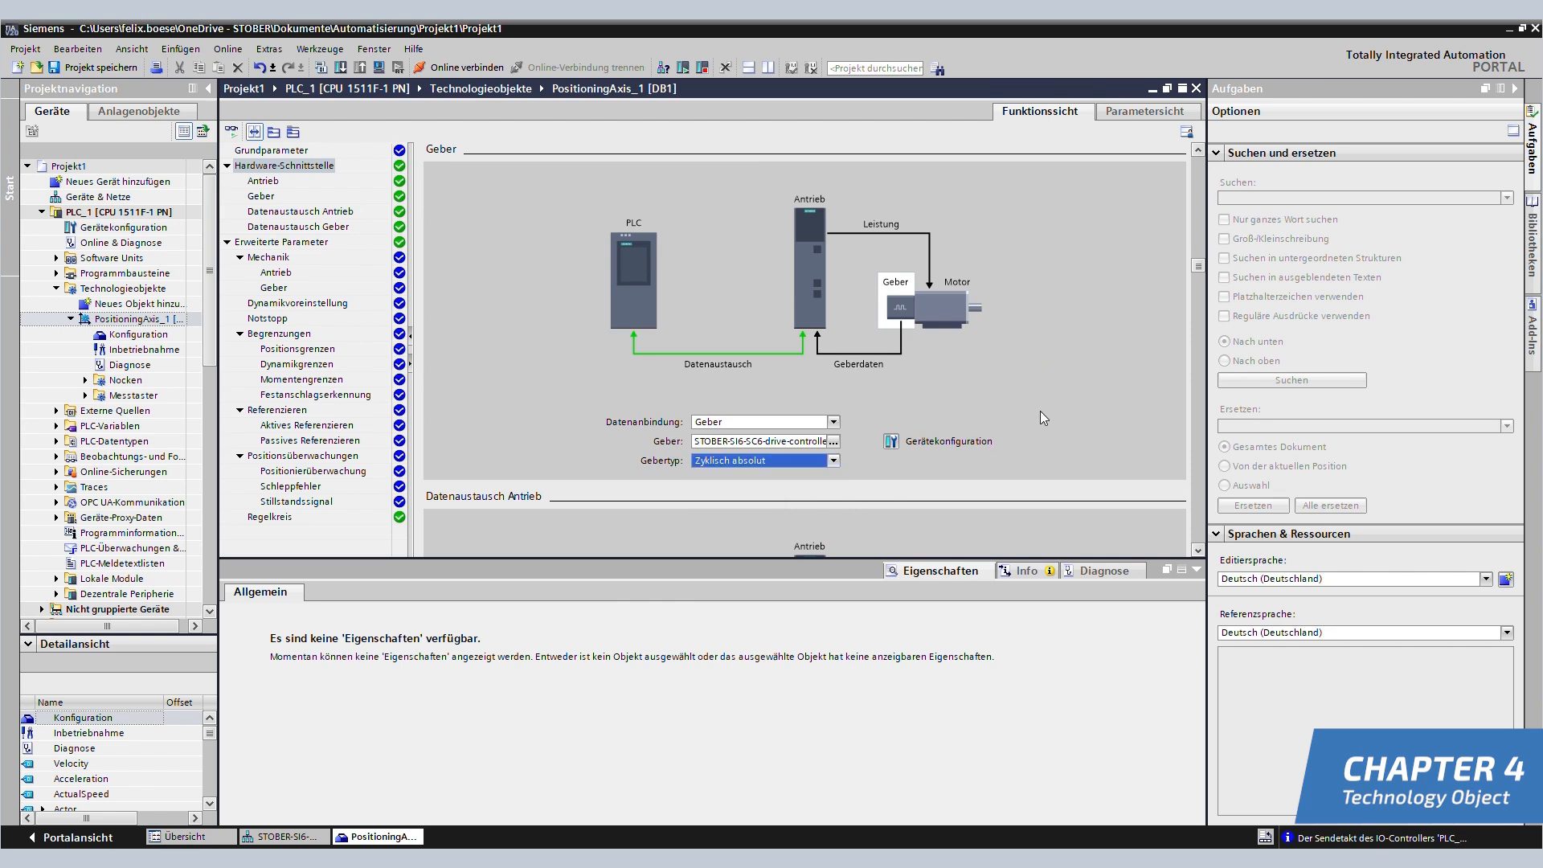
Set the Bezugsdrehmoment in the drive data exchange settings to 7.5 Nm.
scroll(1041, 411, "down", 6)
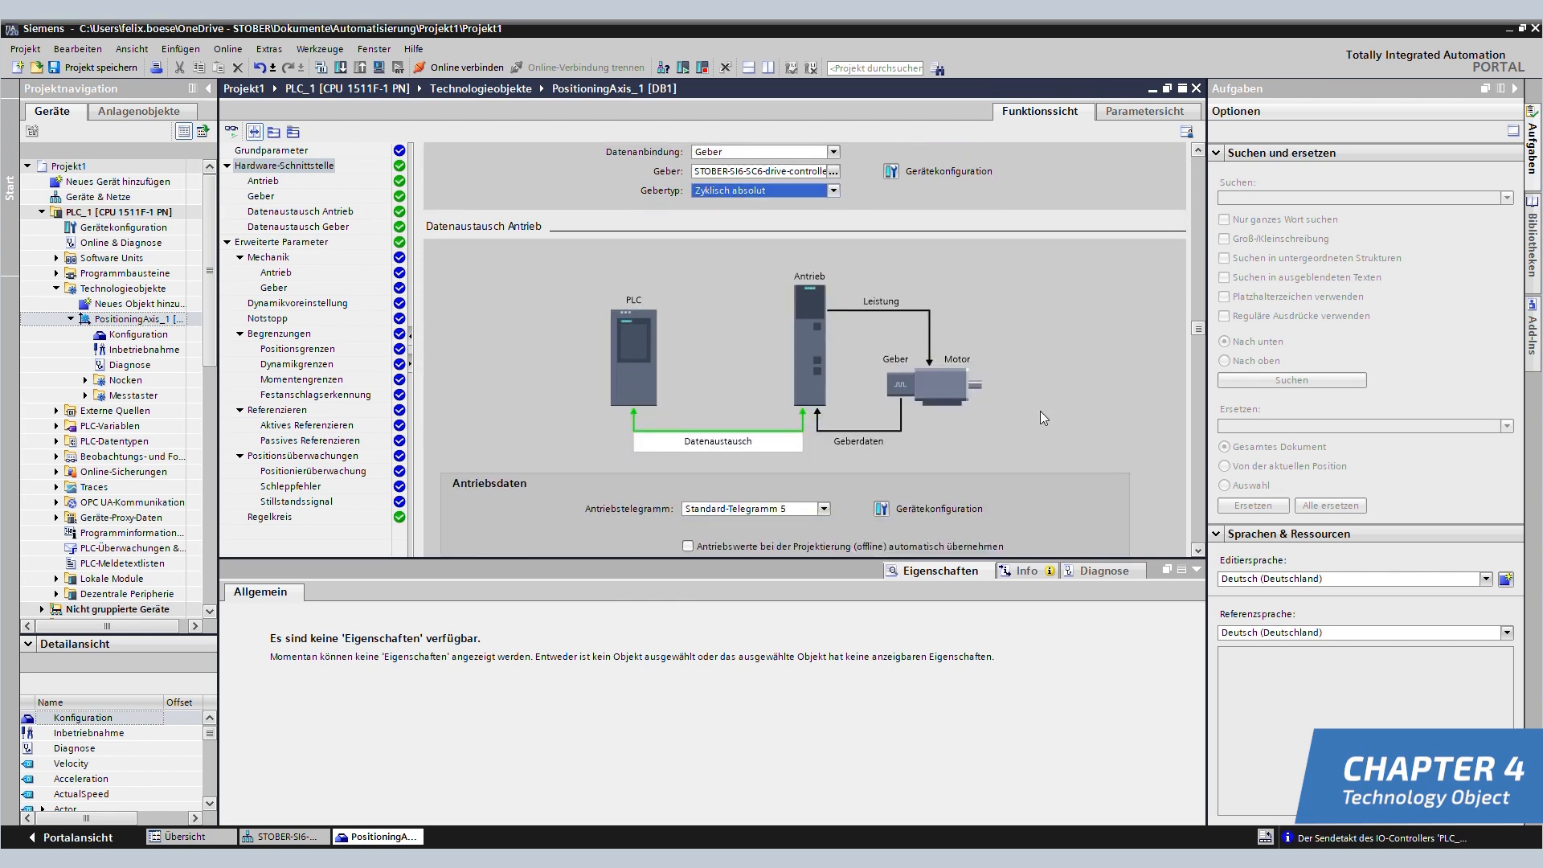
scroll(1040, 411, "down", 4)
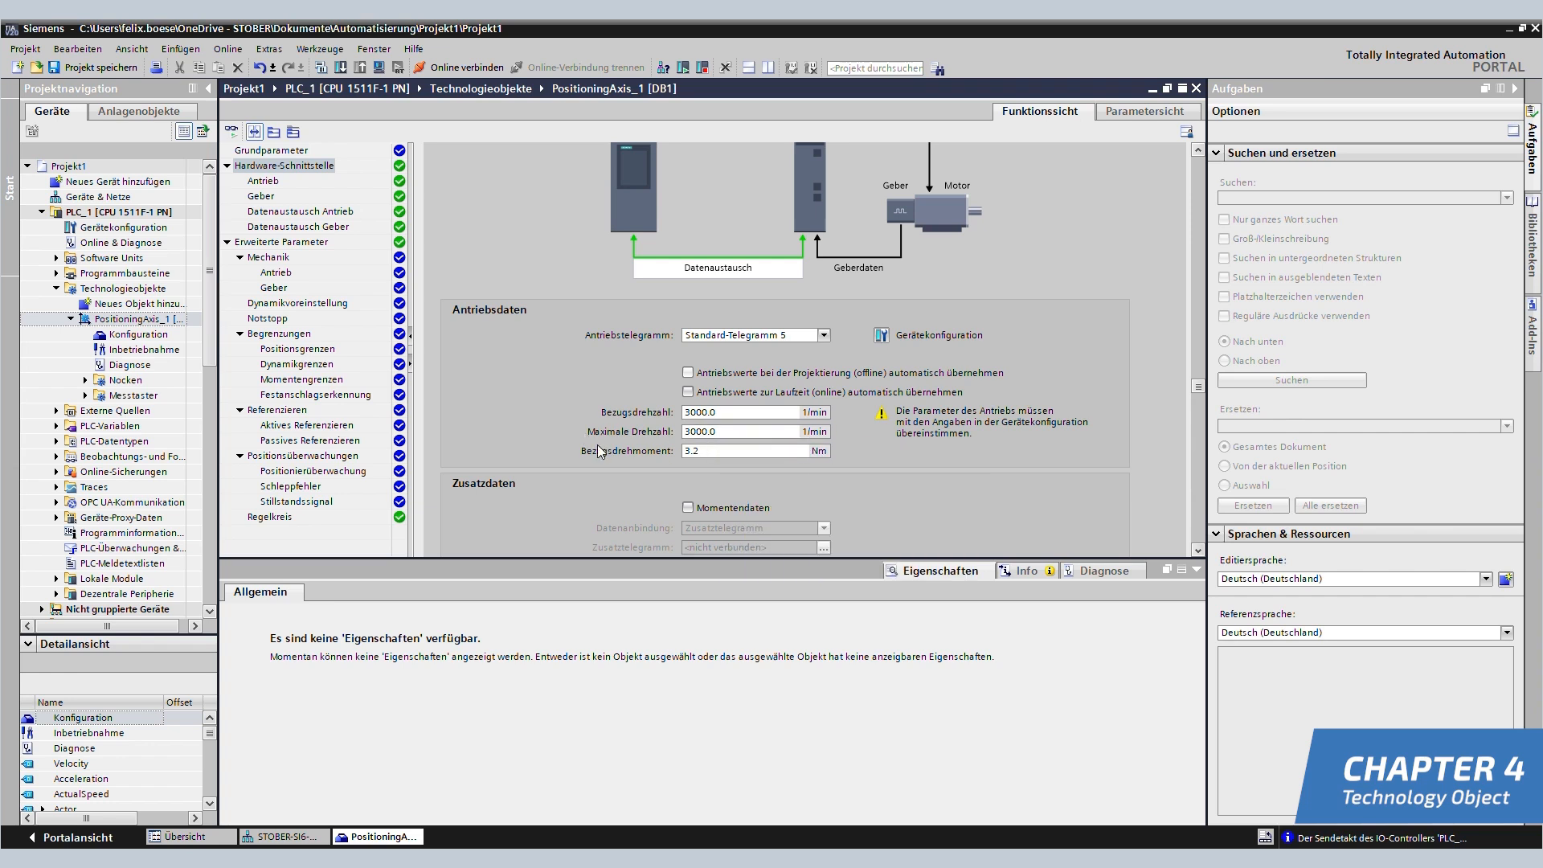
double_click(692, 452)
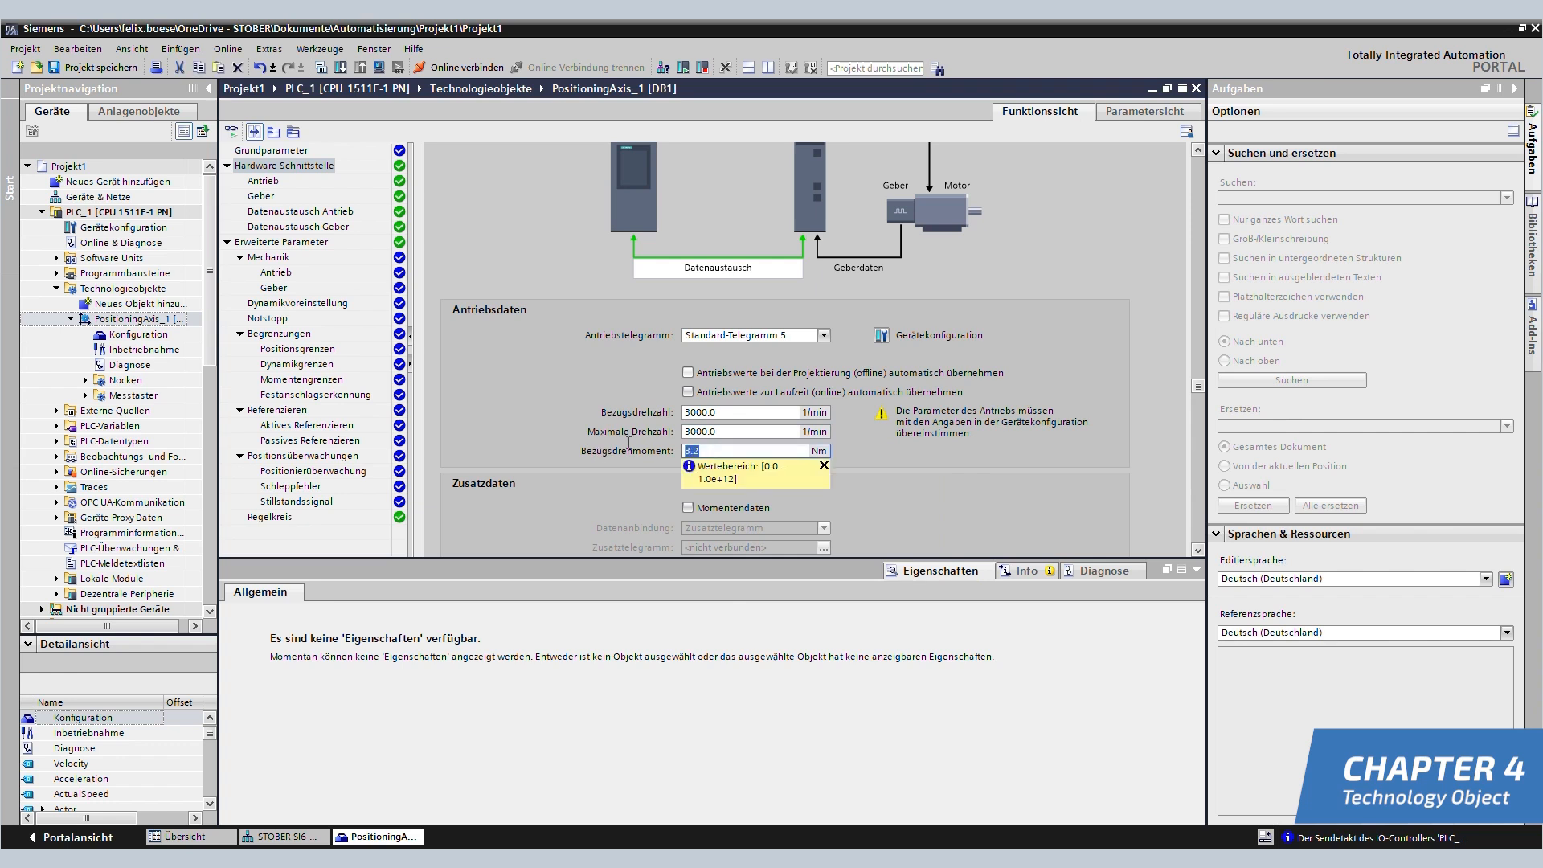
type("7.")
key("Return")
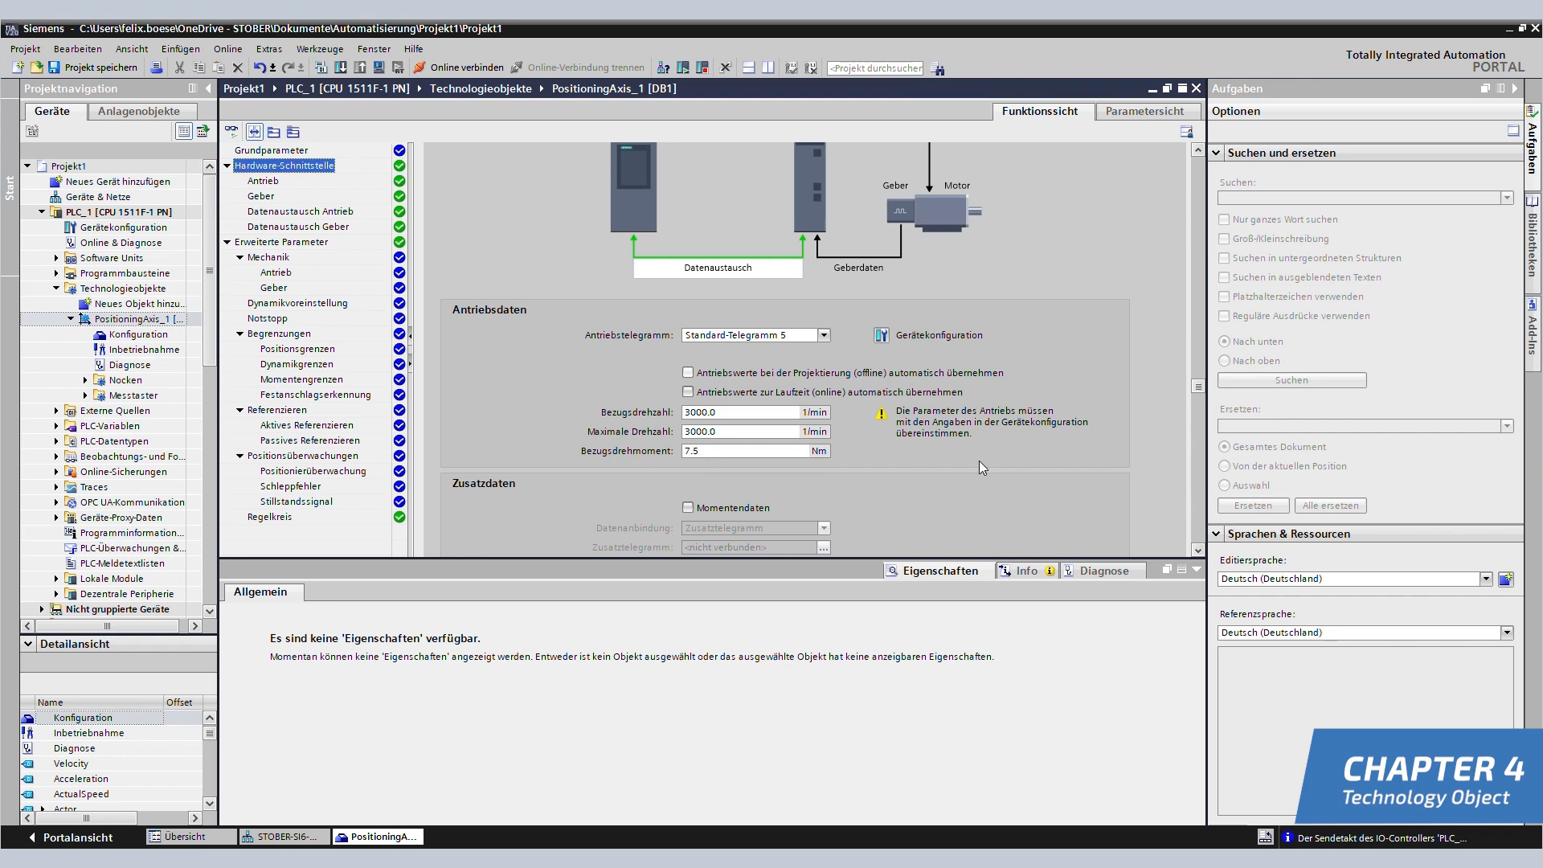
Enable automatic transfer of the encoder values at runtime (online) in the encoder data exchange settings and accept the confirmation.
scroll(979, 461, "down", 3)
scroll(979, 461, "down", 10)
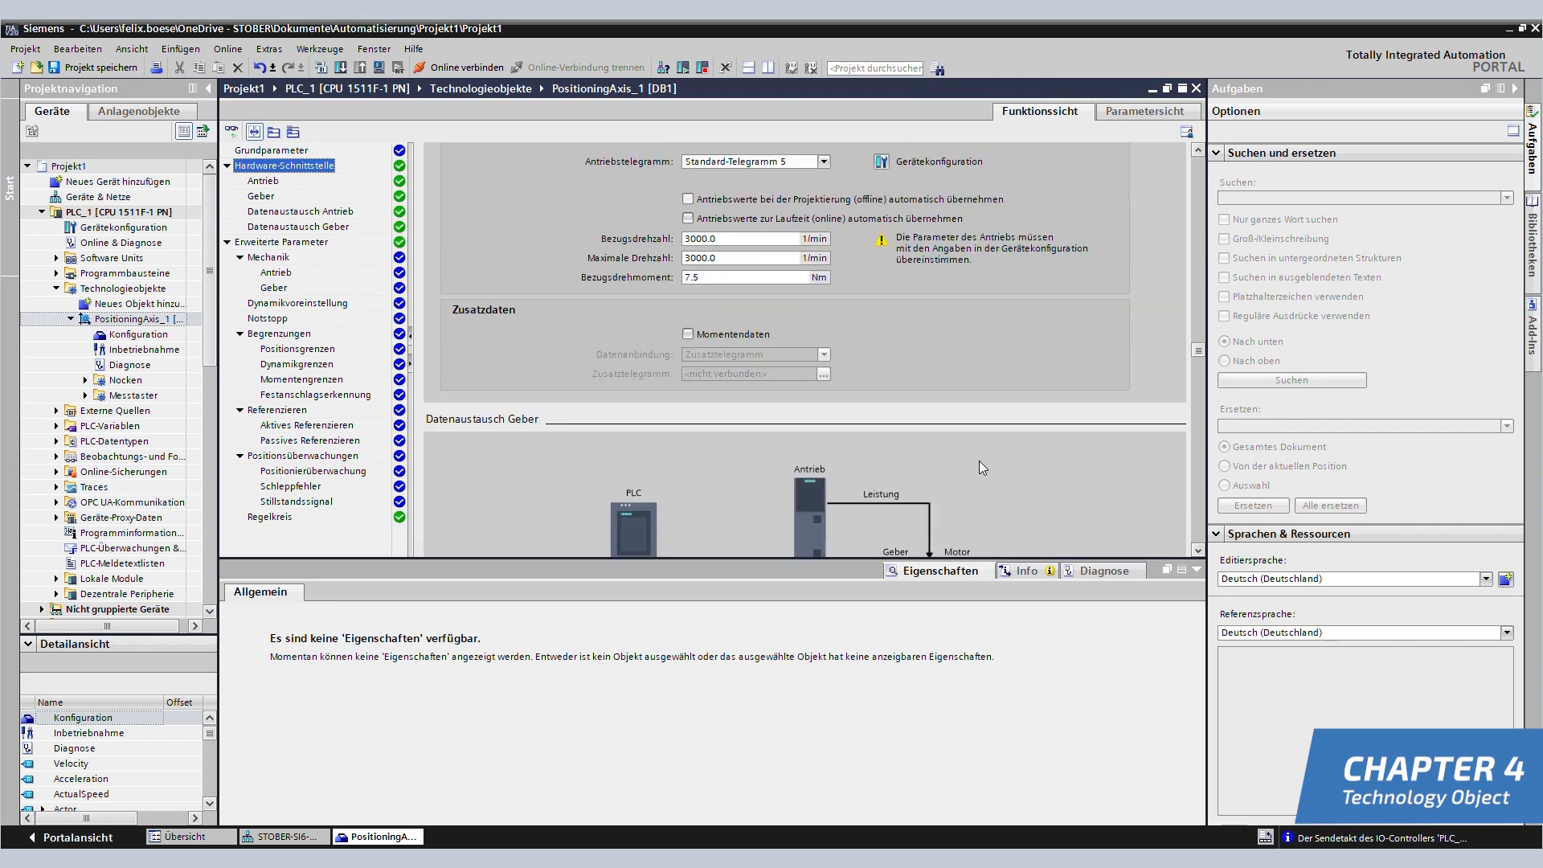
scroll(979, 460, "down", 10)
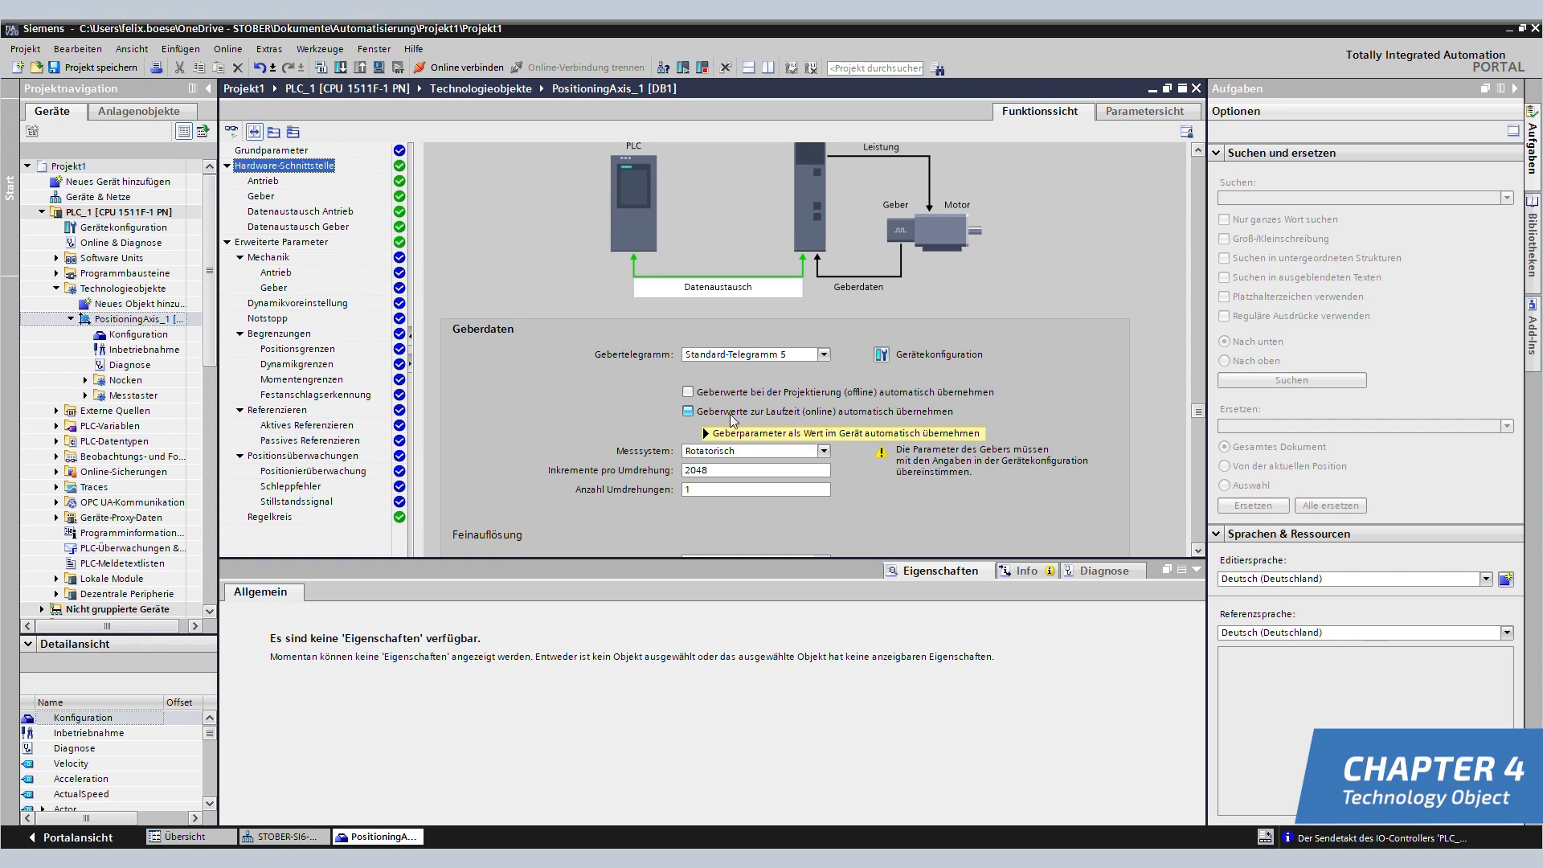
left_click(689, 413)
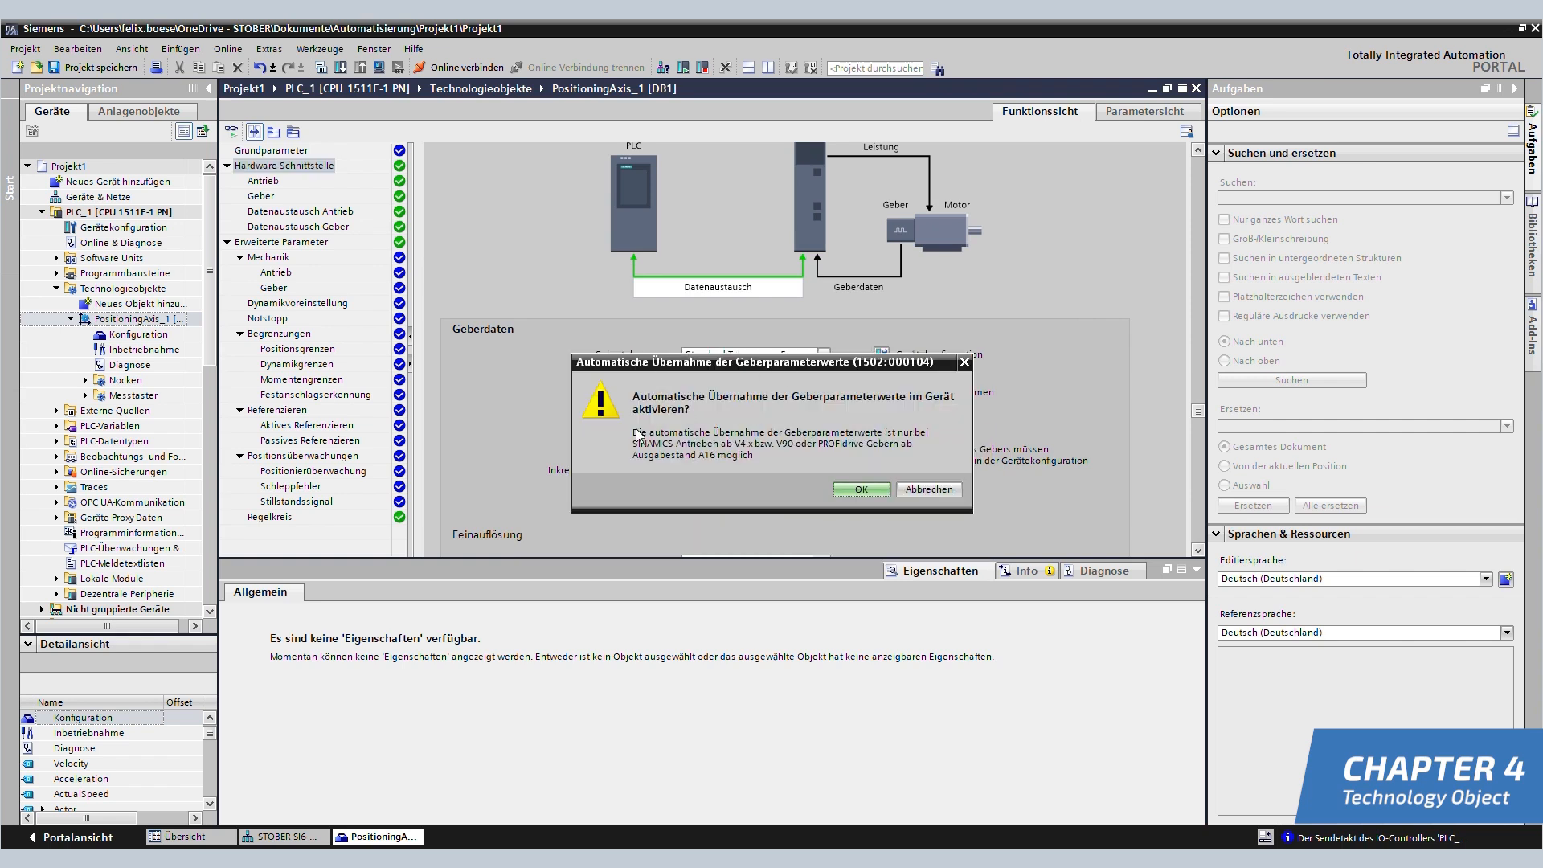
left_click(861, 491)
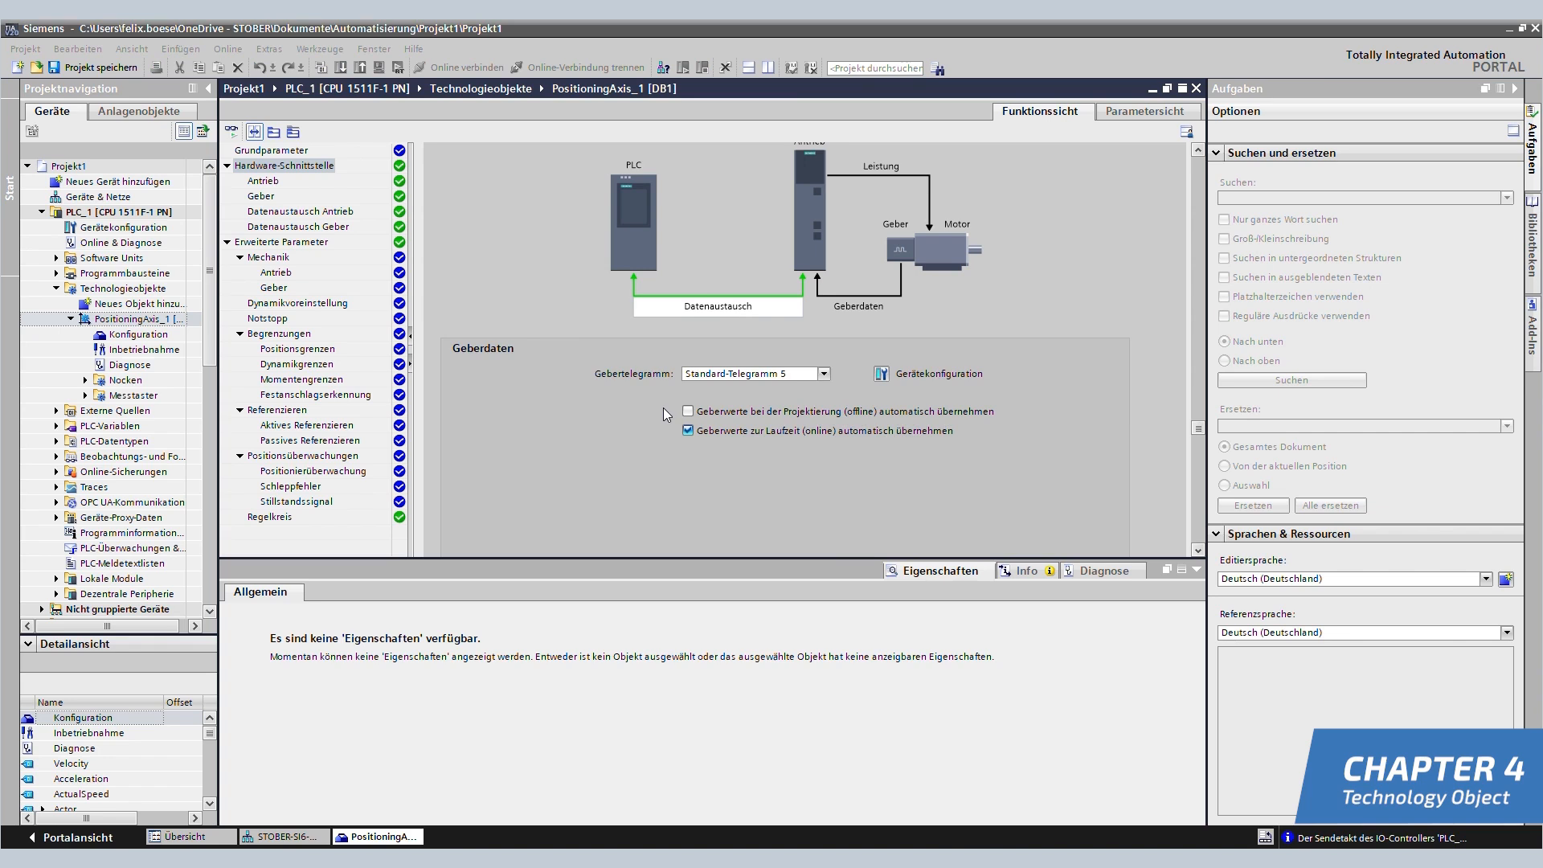
Examine the axis's Notstopp deceleration and the velocity, acceleration, deceleration and jerk settings of its Dynamikgrenzen.
left_click(260, 319)
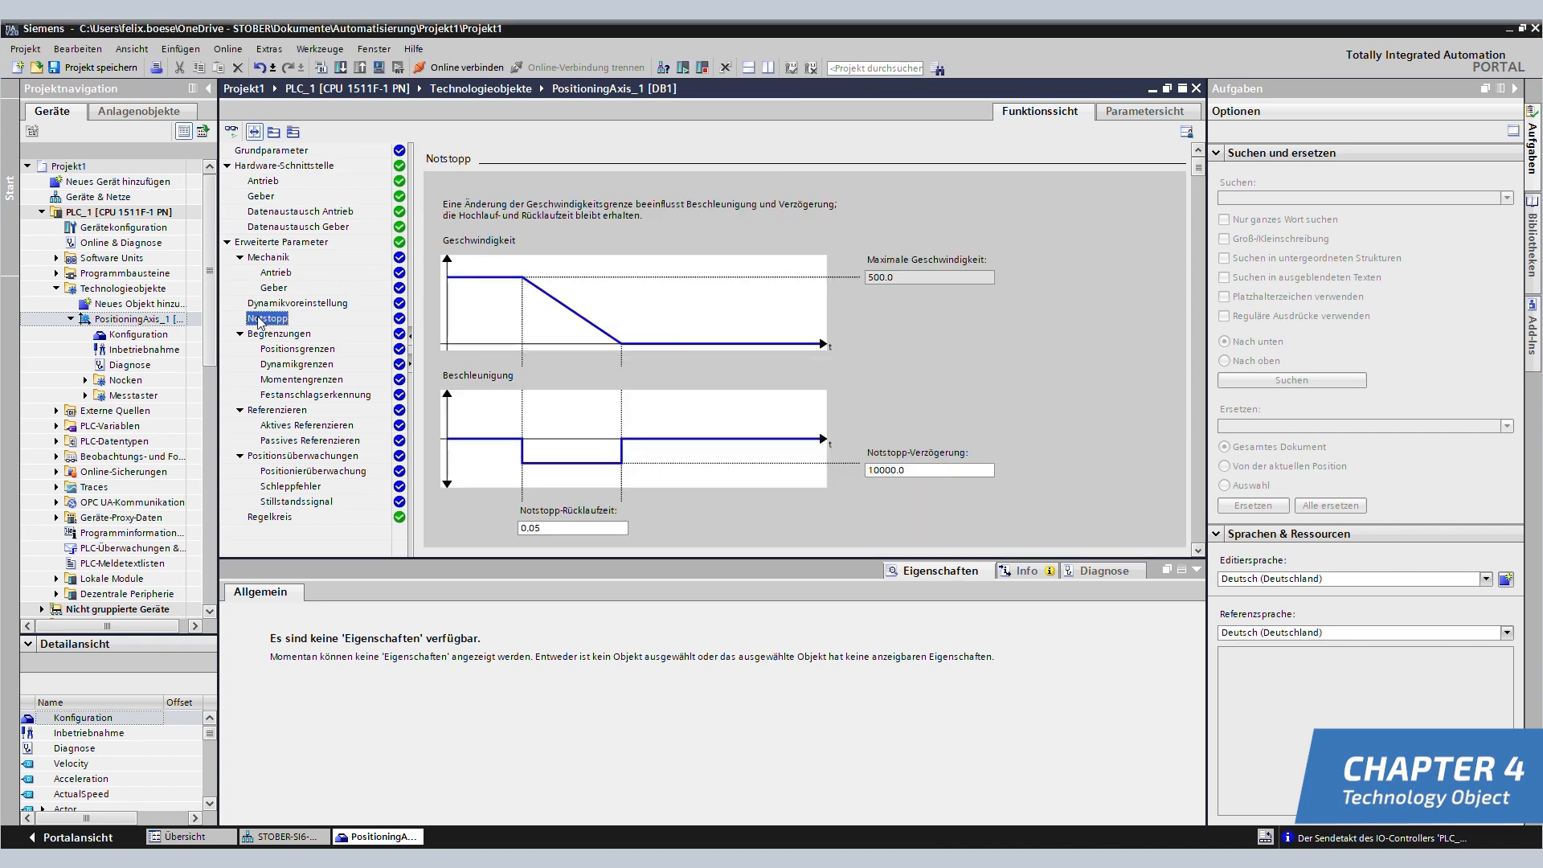
left_click(871, 468)
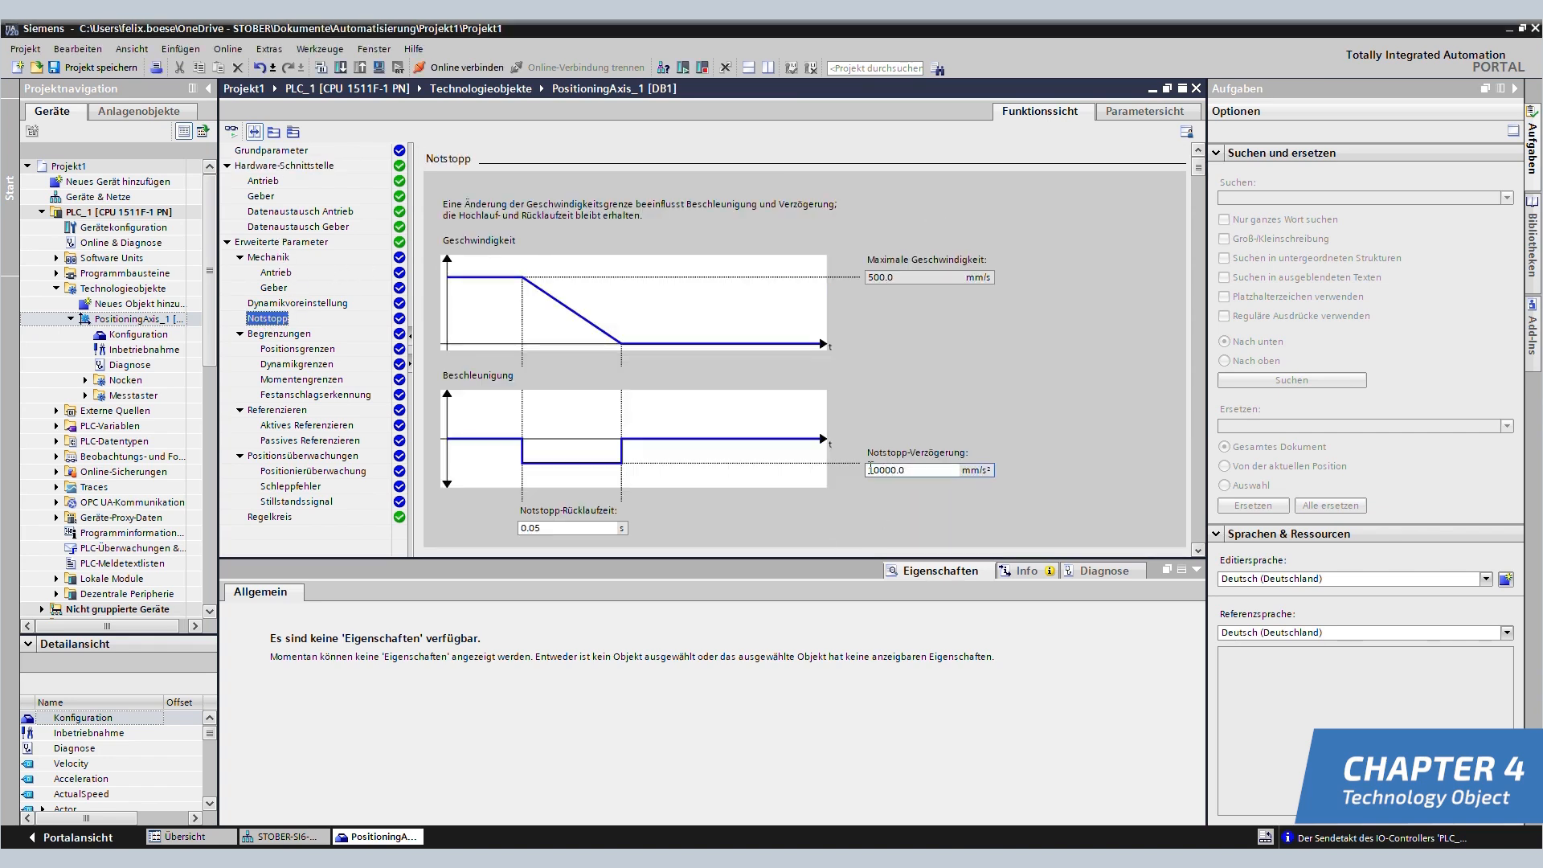
double_click(905, 471)
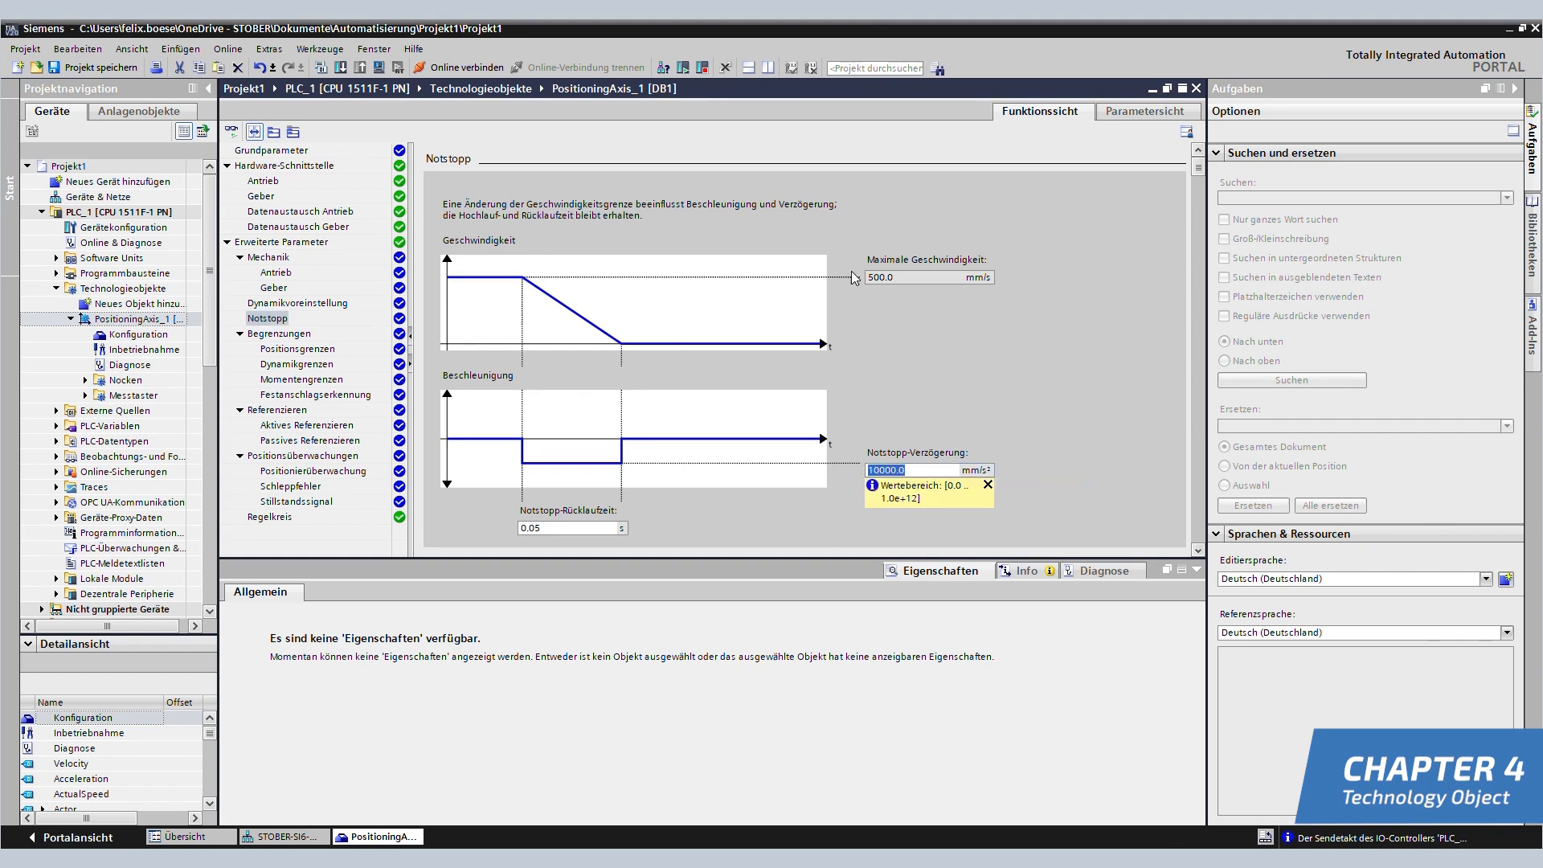
left_click(296, 364)
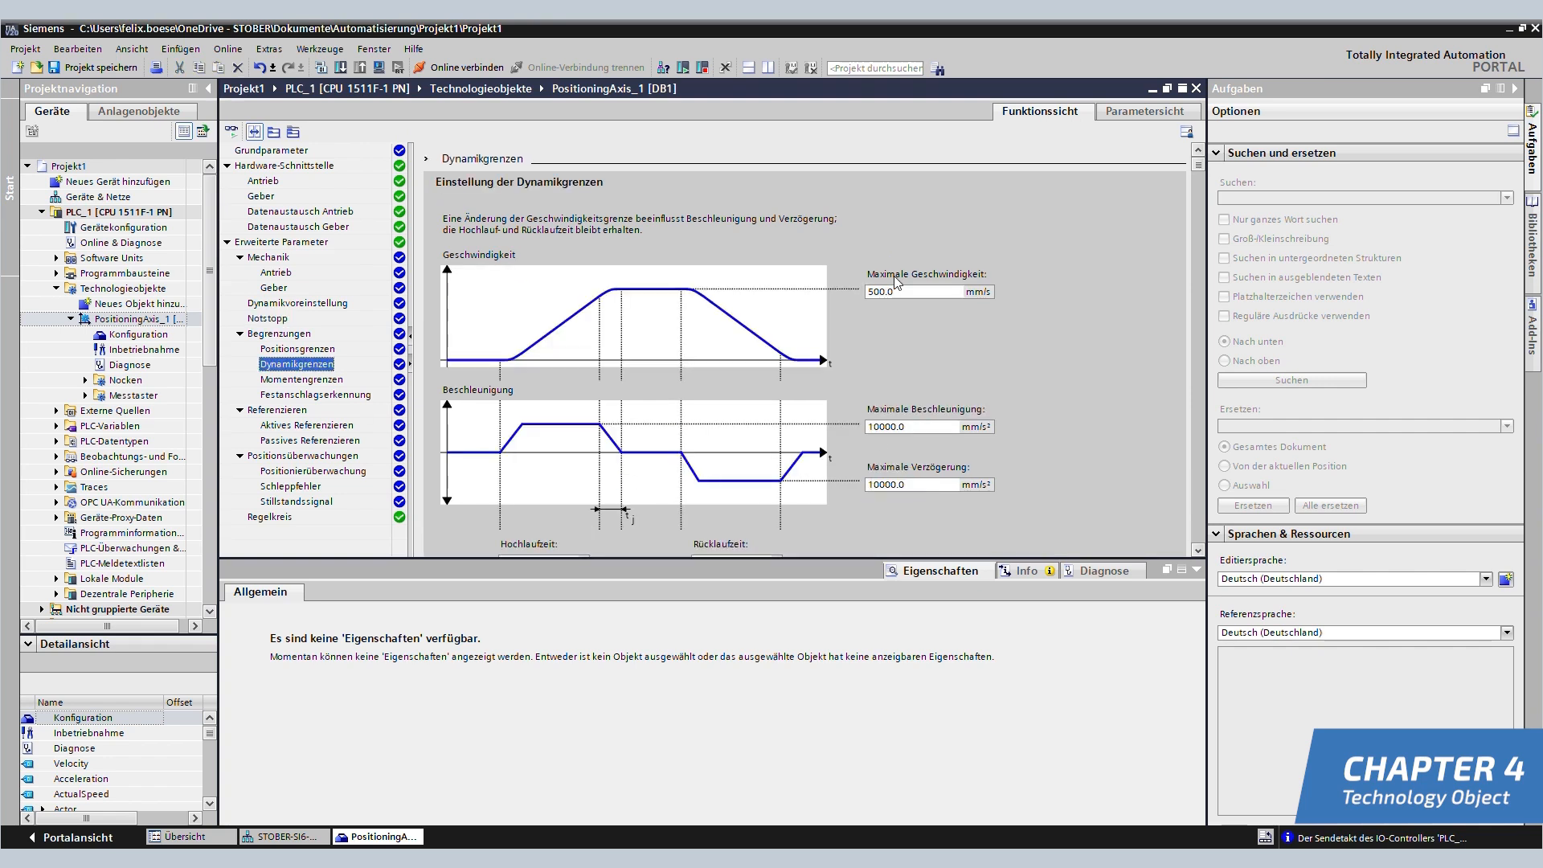
left_click(932, 291)
left_click(907, 290)
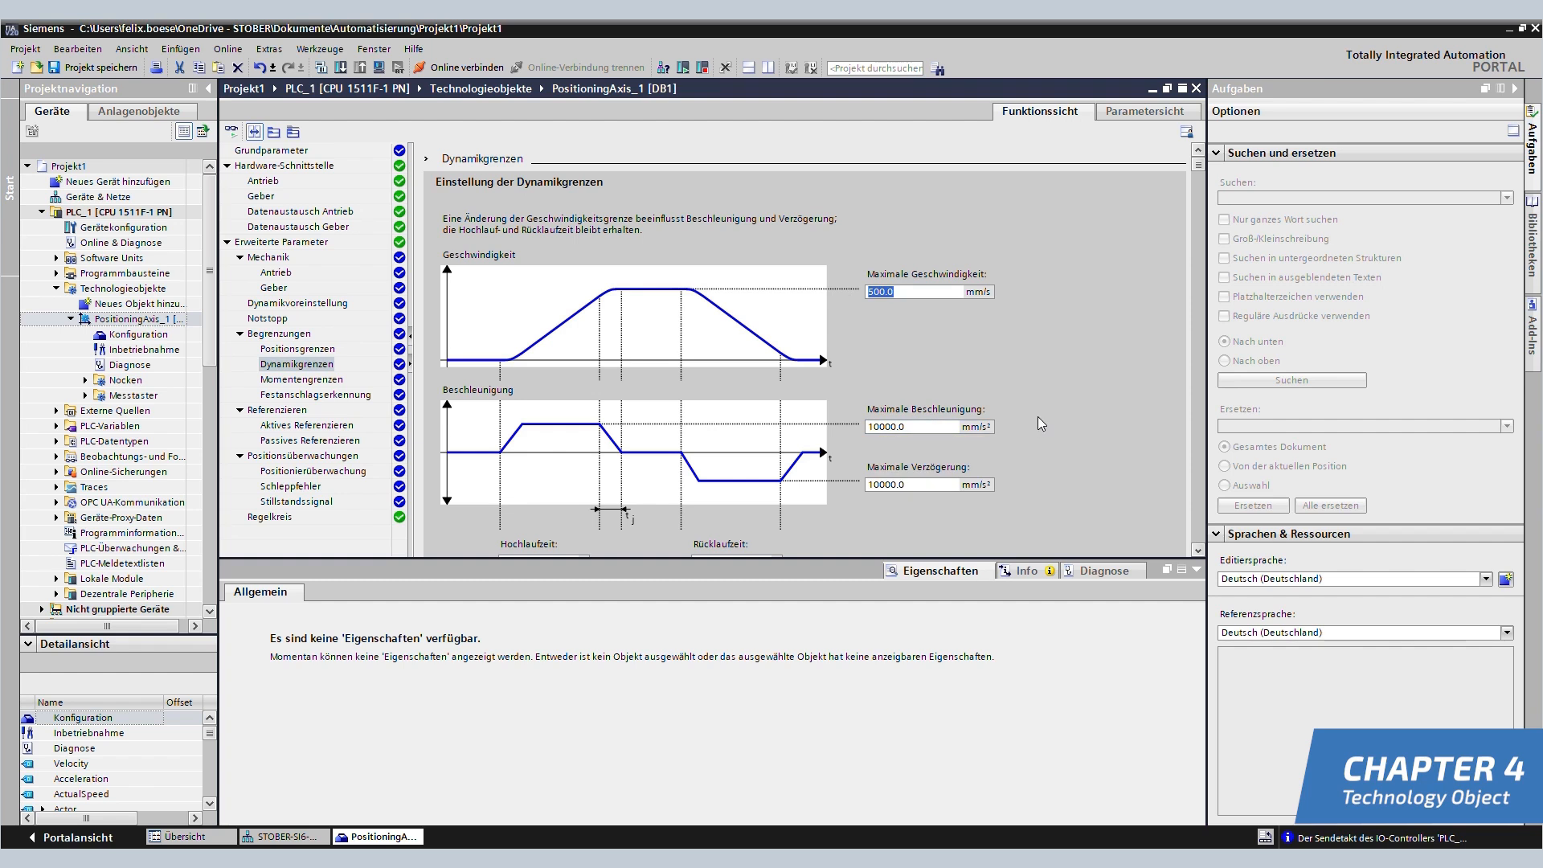
left_click(915, 485)
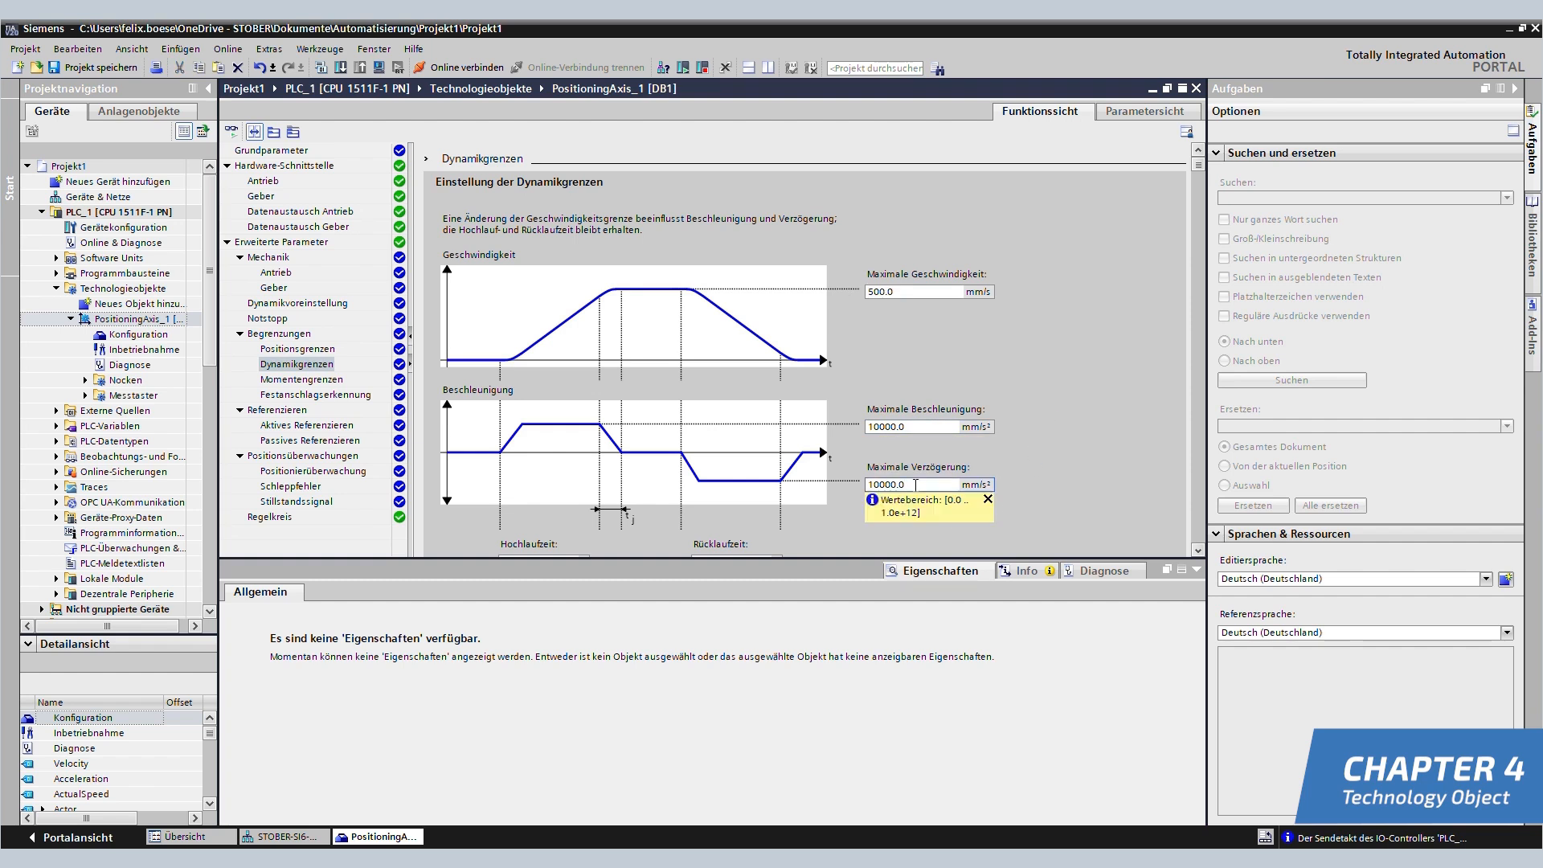
scroll(1039, 447, "down", 4)
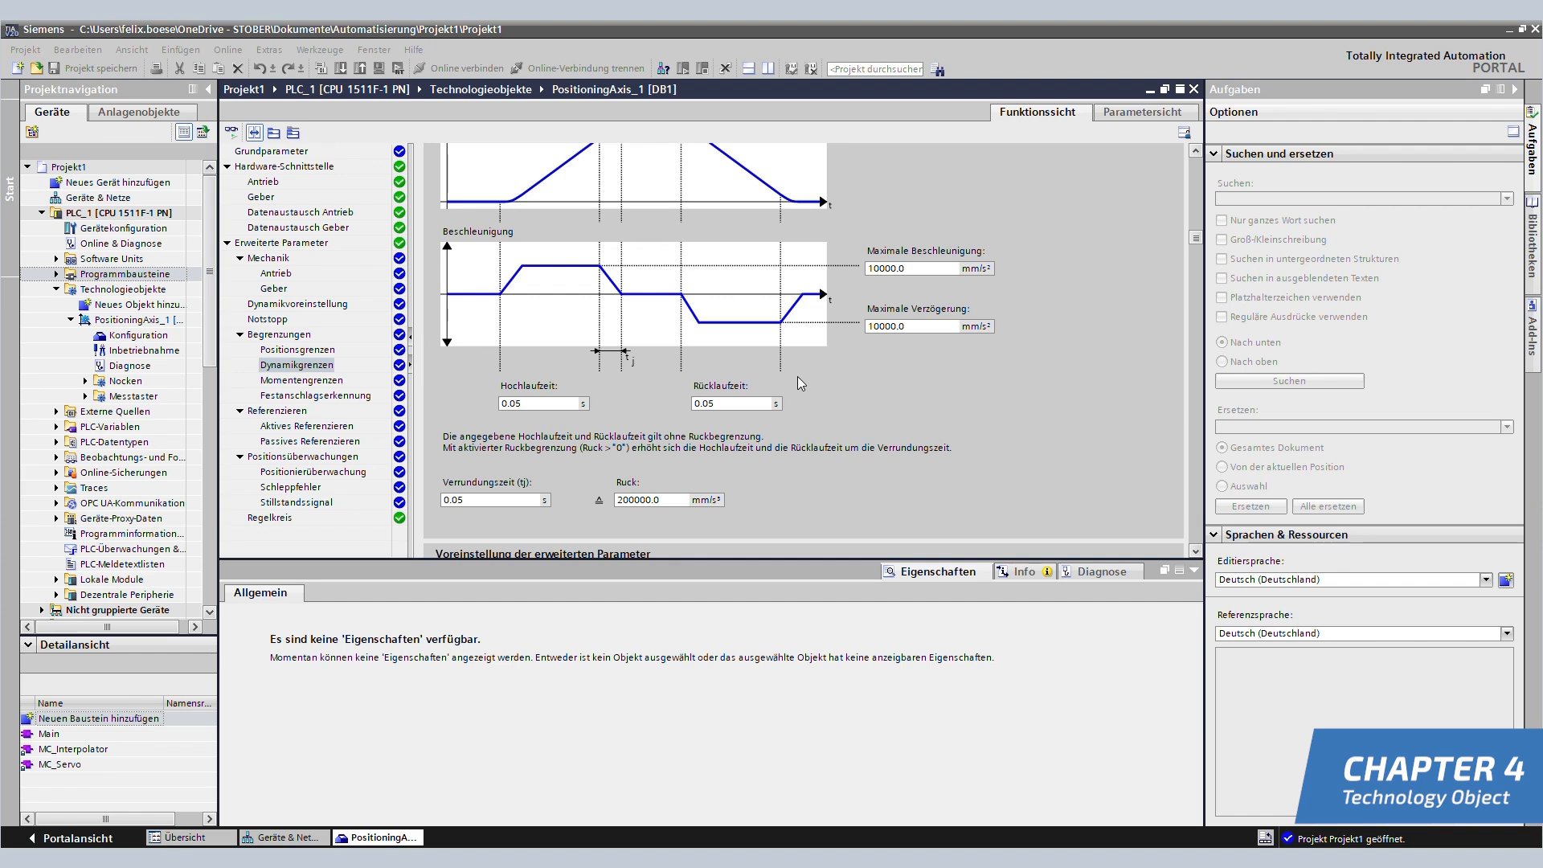
Select a Sendetakt of 2.000 ms for PLC_1 in the IO-Kommunikation settings of its PROFINET interface.
left_click(280, 840)
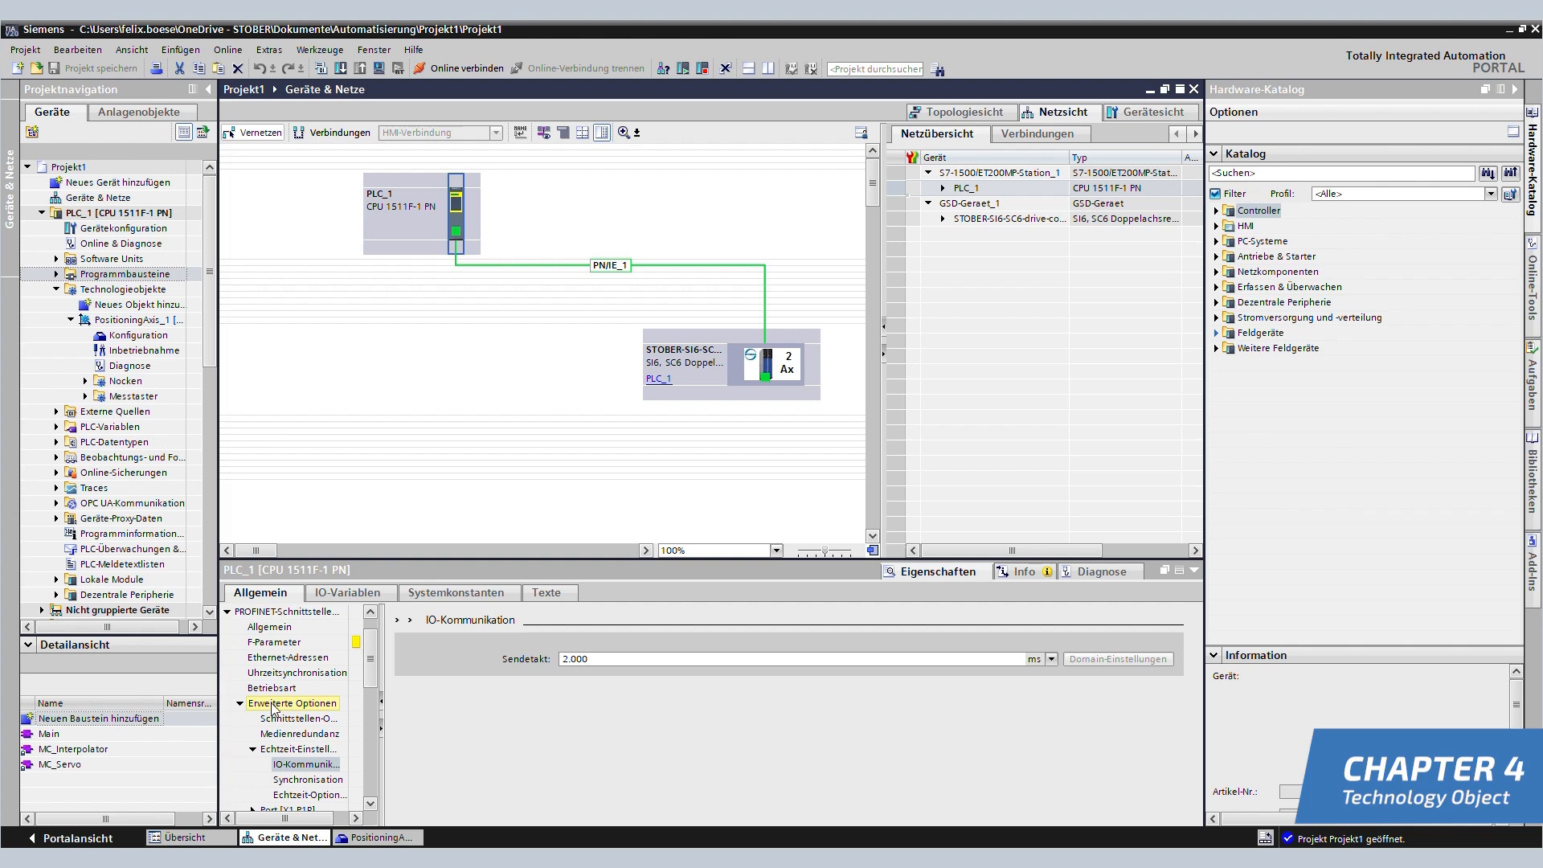
left_click(297, 770)
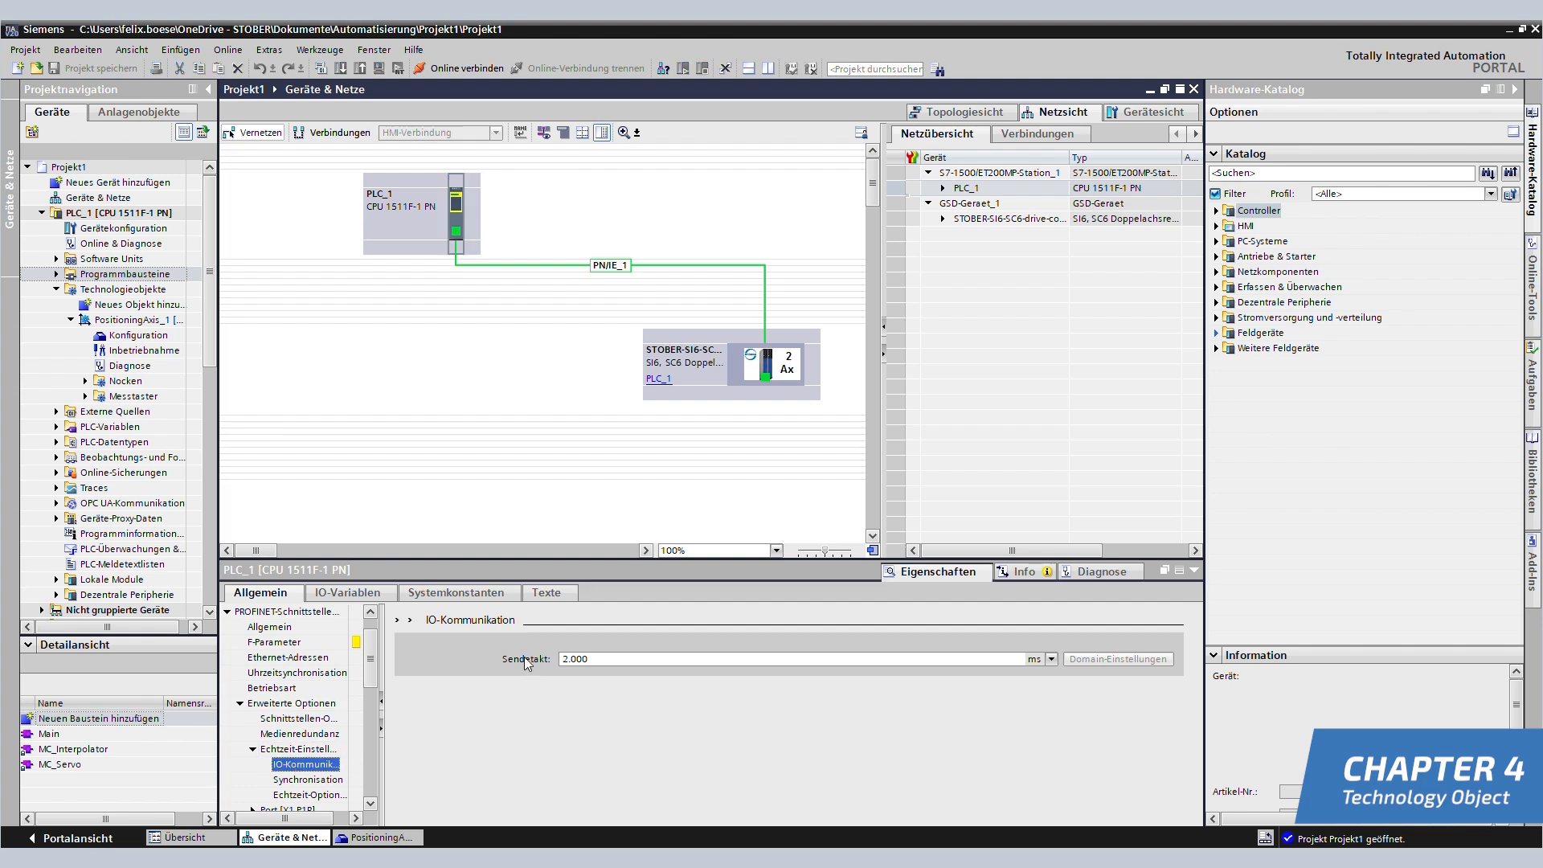
left_click(598, 658)
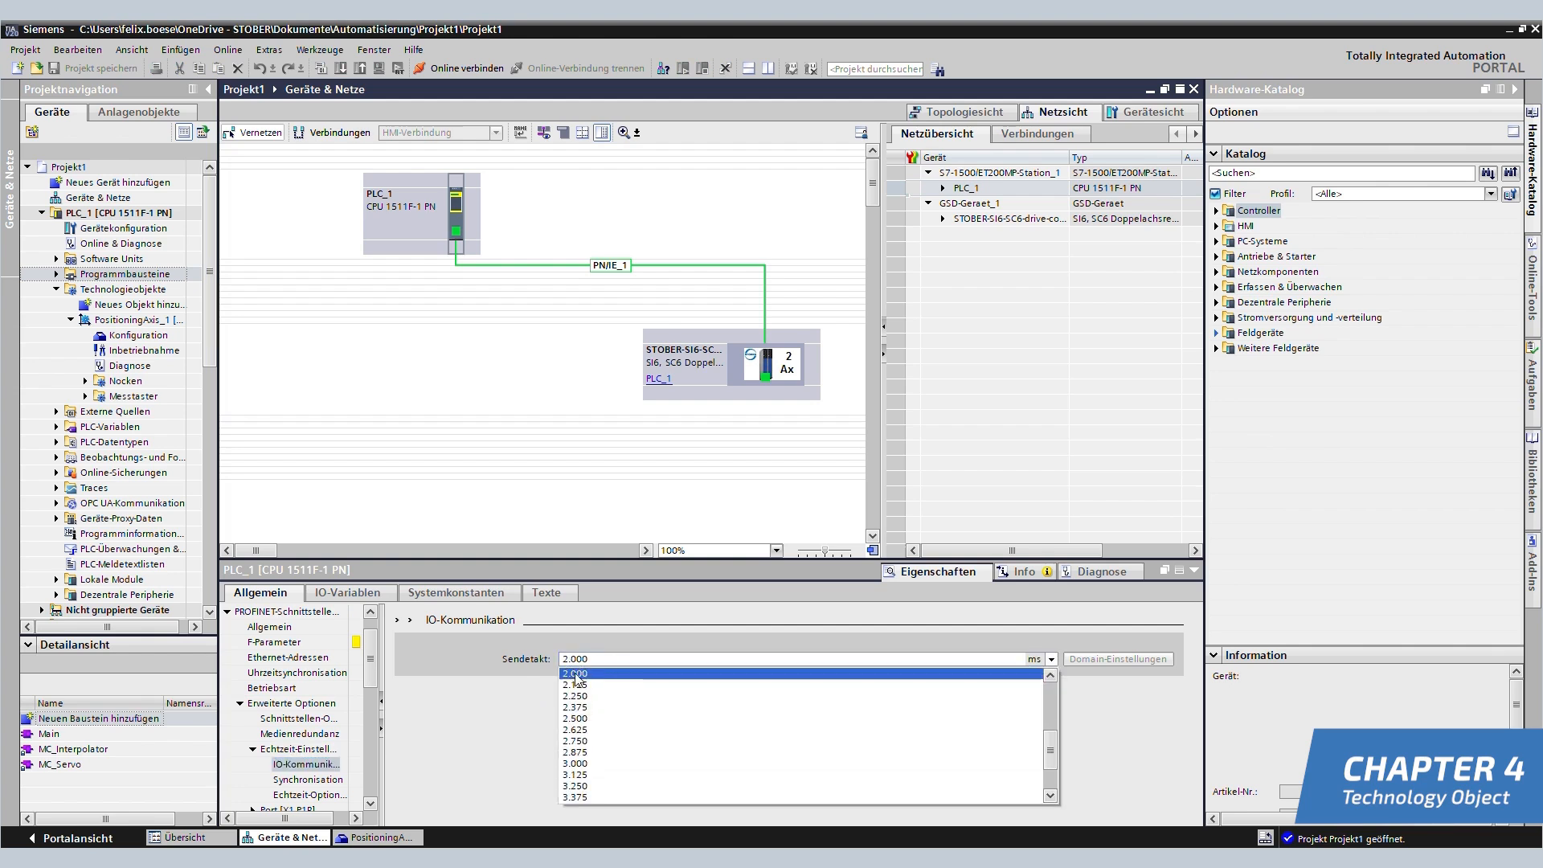
left_click(575, 673)
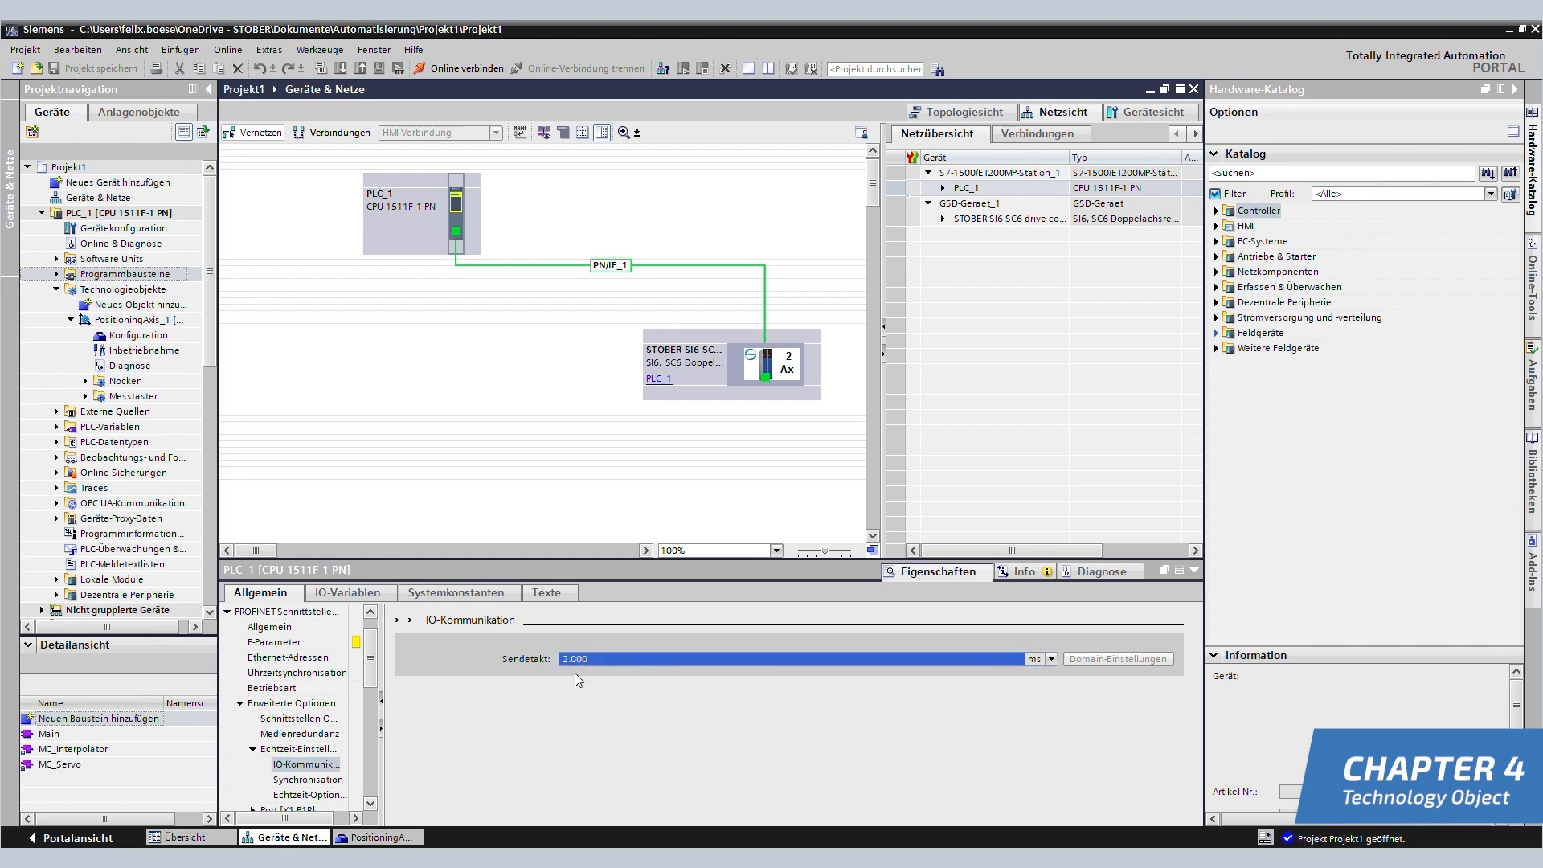
left_click(556, 360)
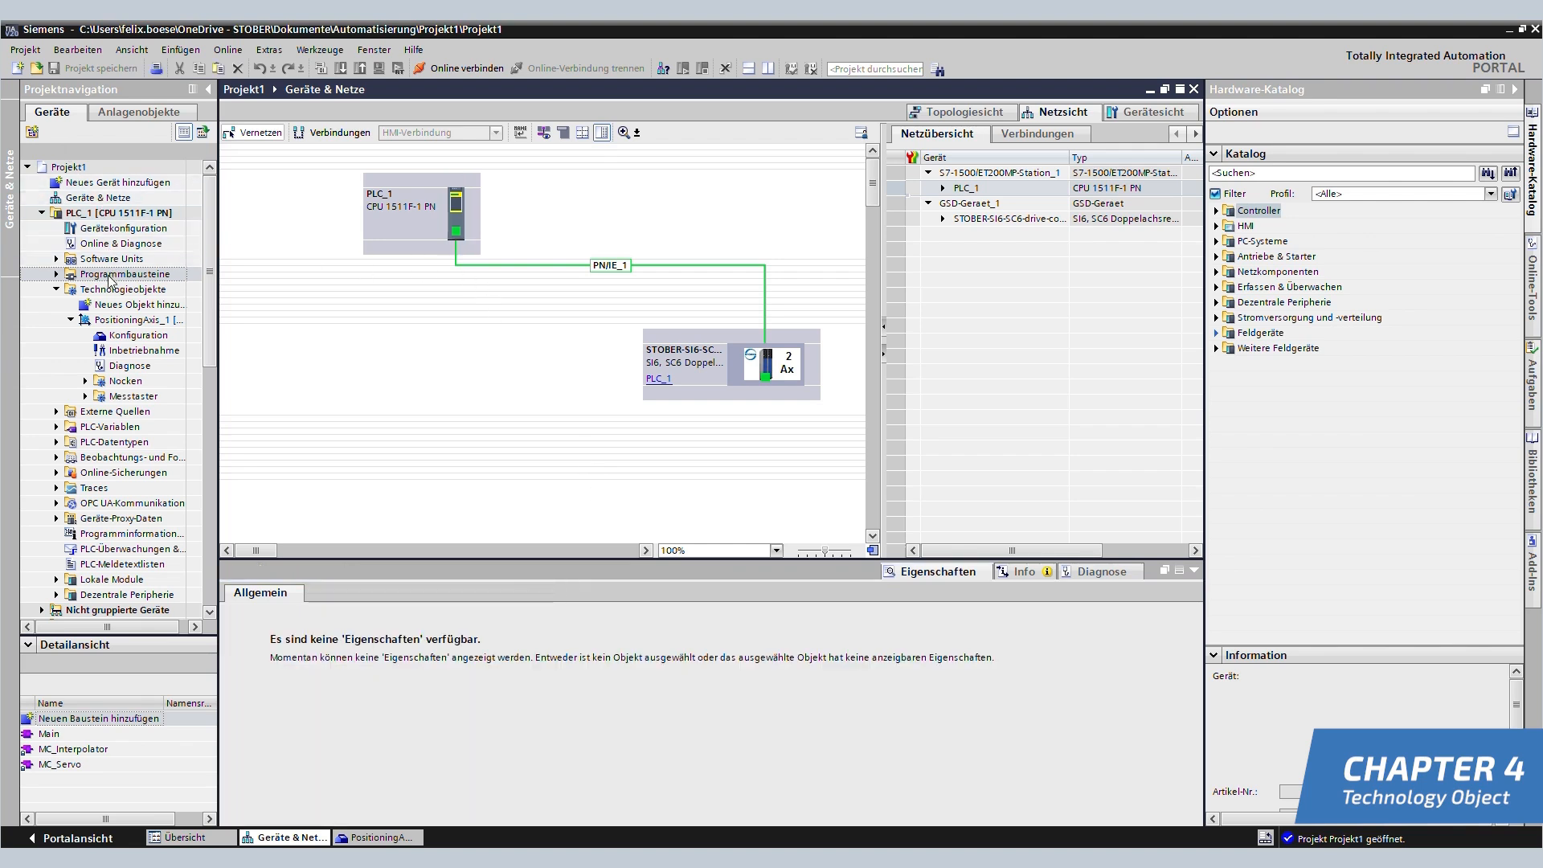
Set the Faktor in the Zykluszeit properties of MC_Servo [OB91] to 1 and accept the change.
left_click(56, 275)
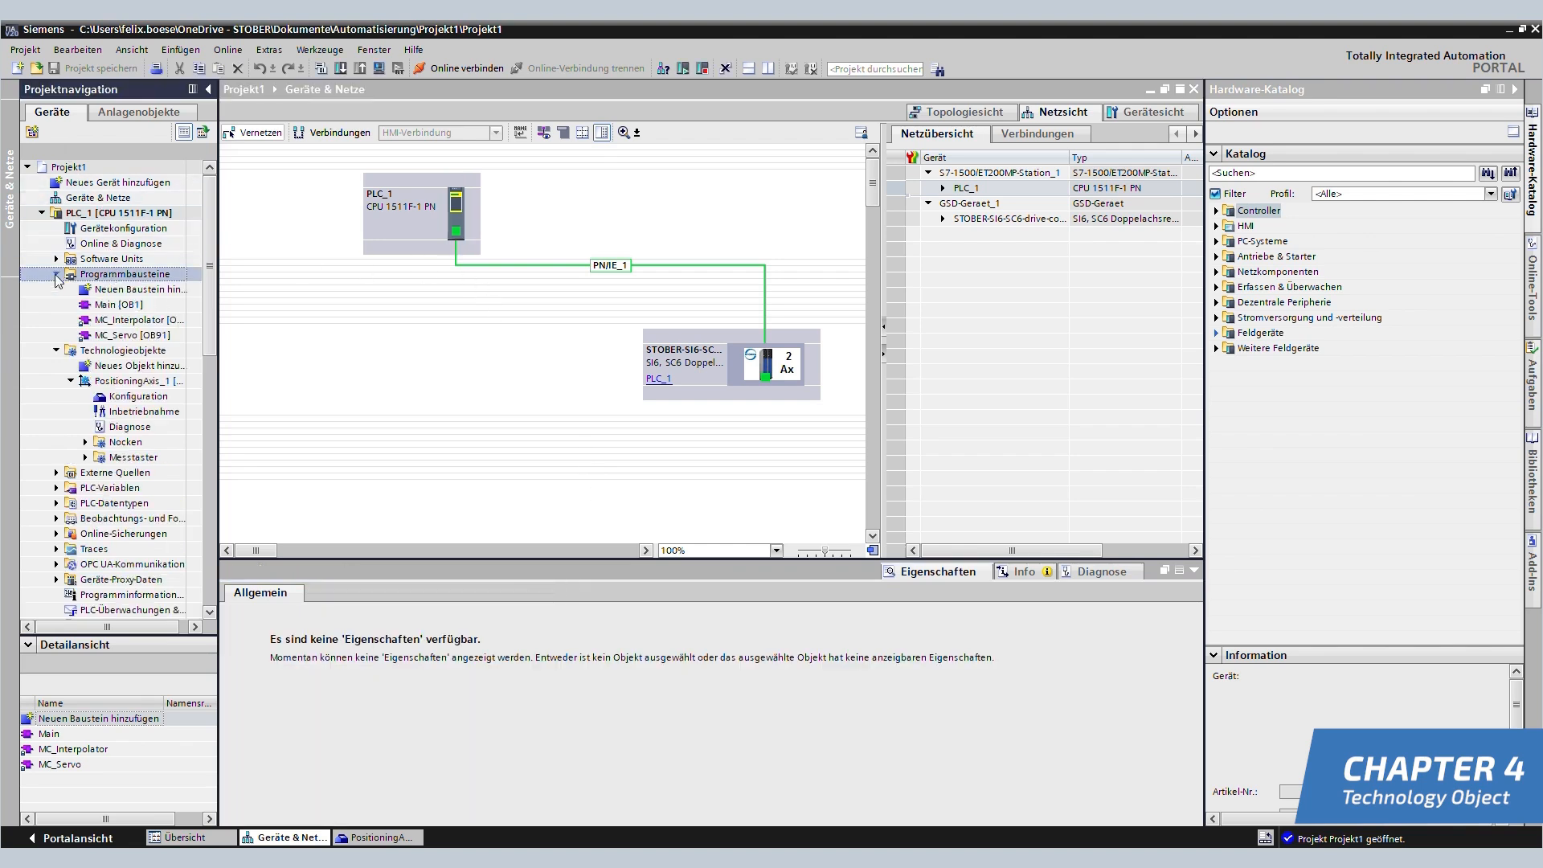
right_click(134, 341)
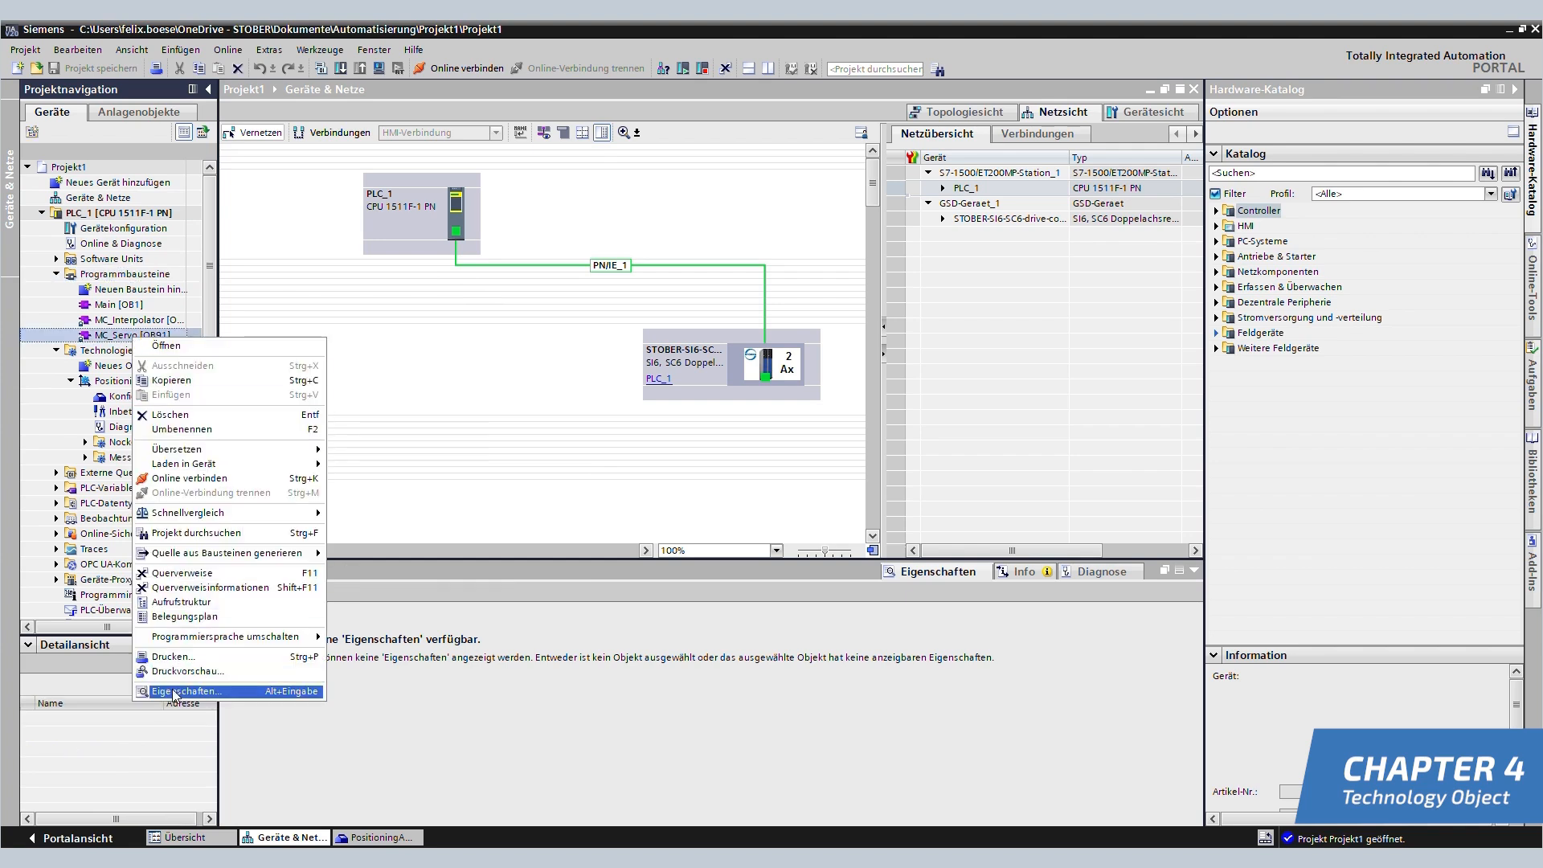
left_click(172, 692)
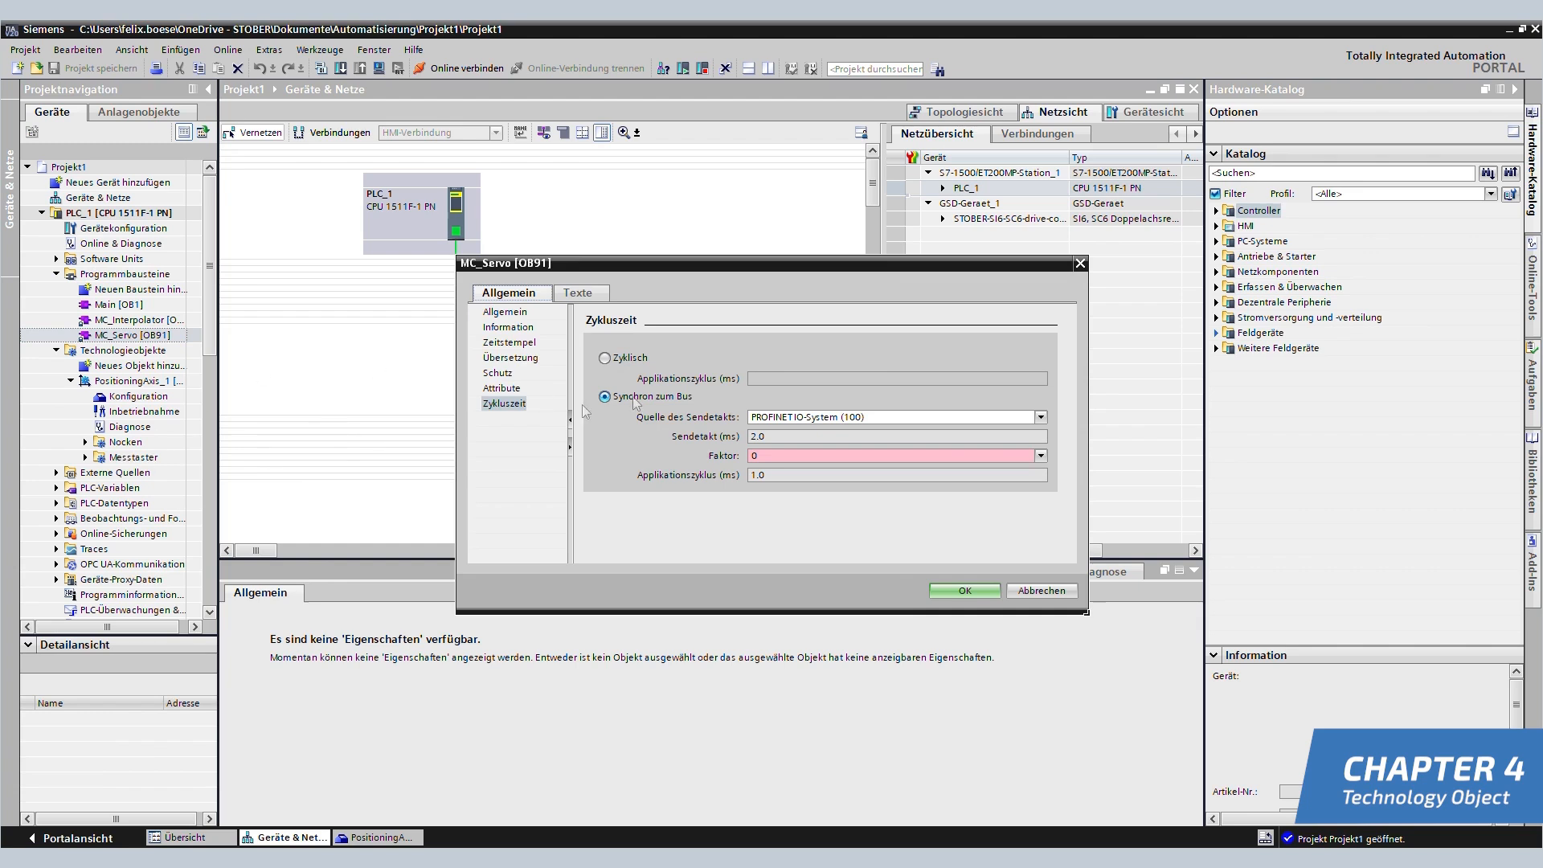
left_click(779, 456)
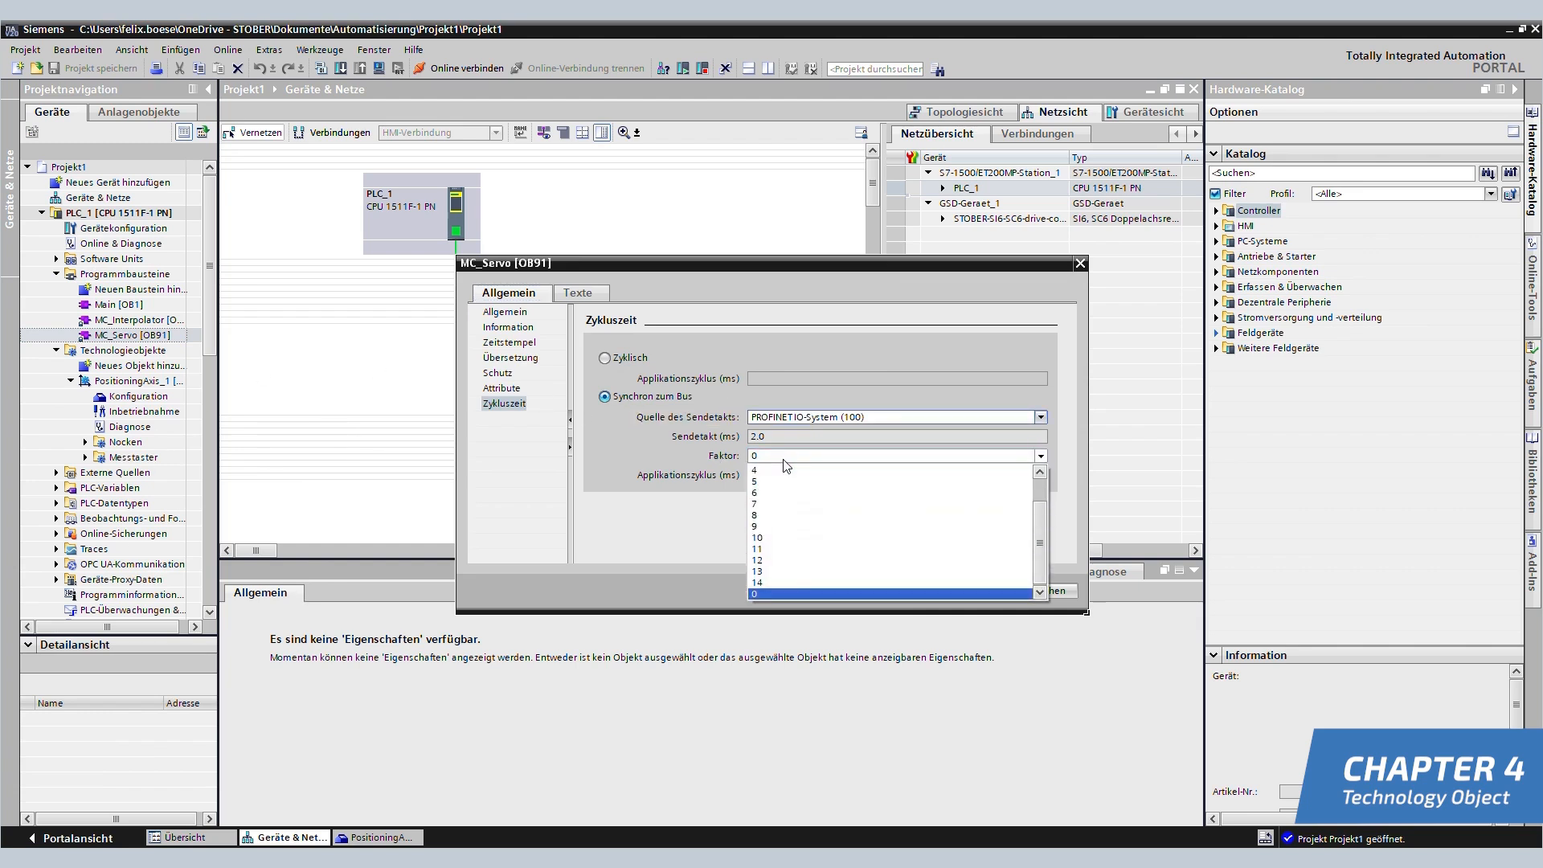
left_click(796, 470)
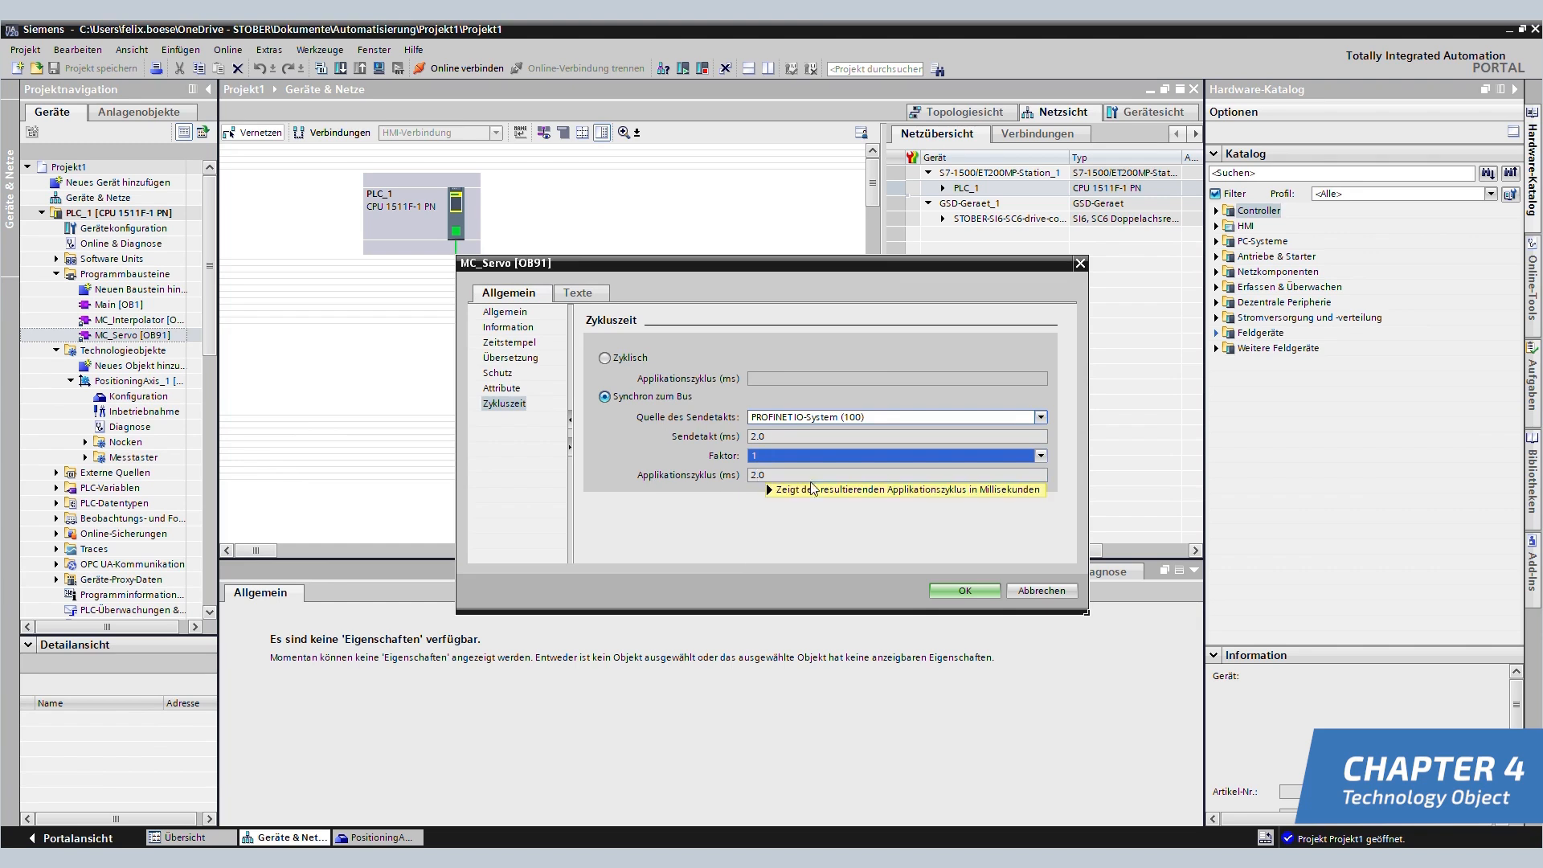
left_click(938, 591)
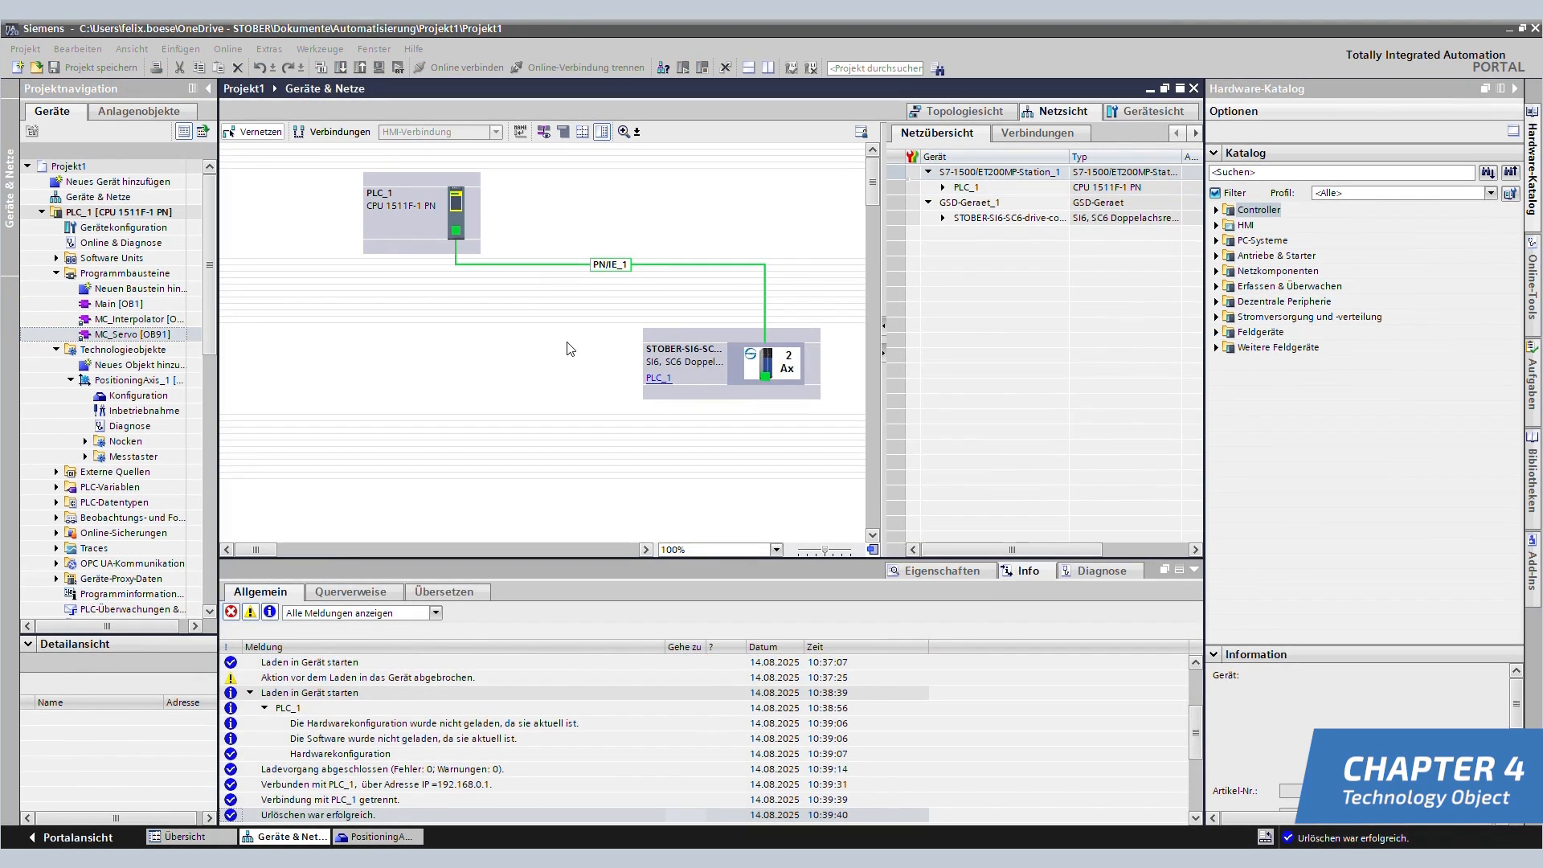
Load PLC_1 with Erweitertes Laden onto the CPU 1511F-1 PN found at 192.168.0.1, accepting the load preview.
left_click(78, 213)
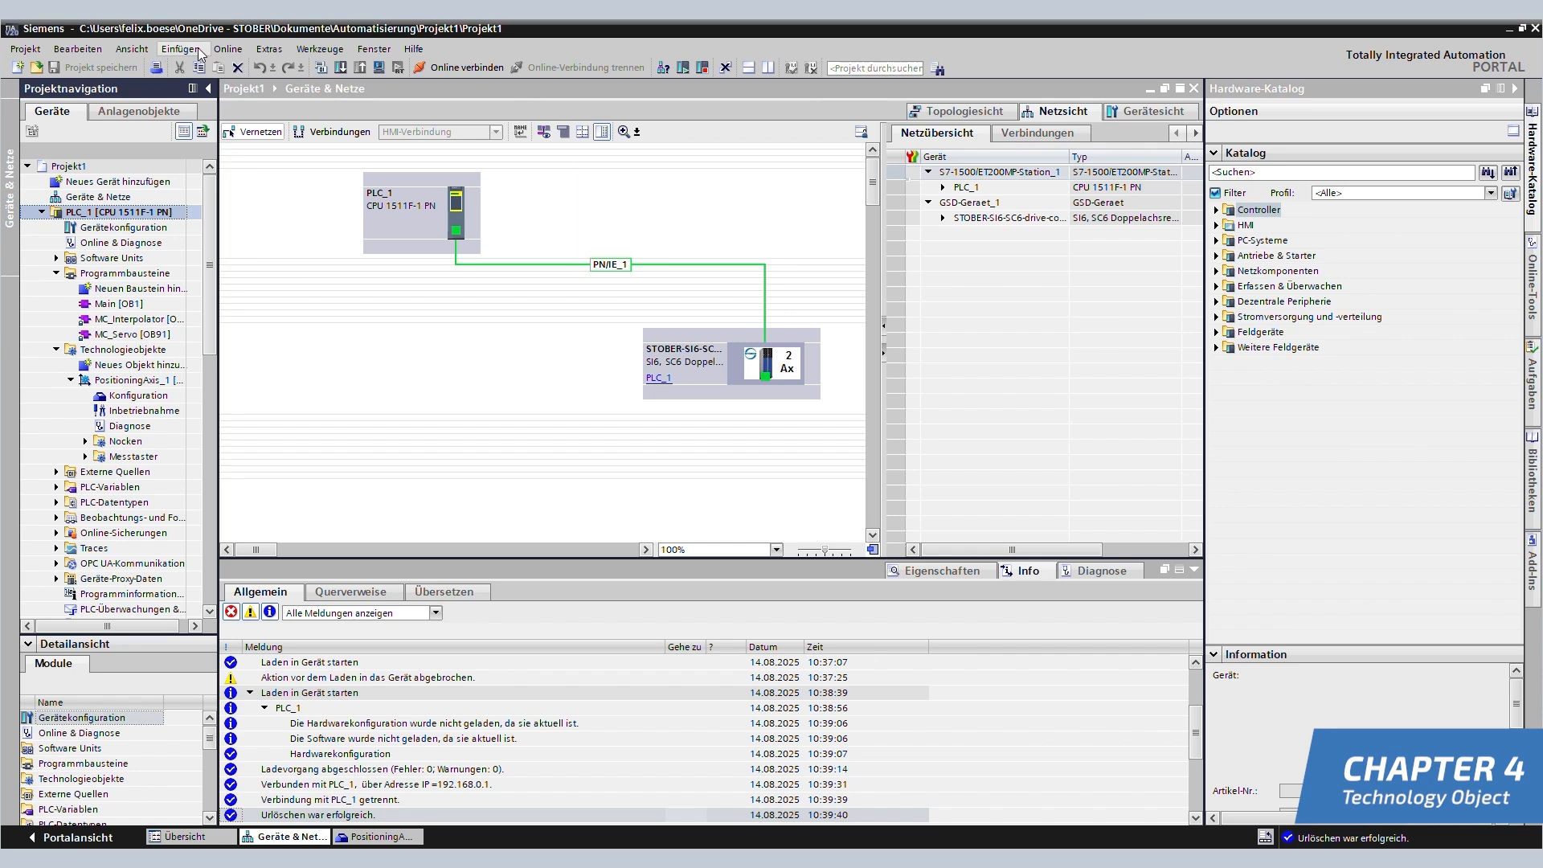
left_click(229, 49)
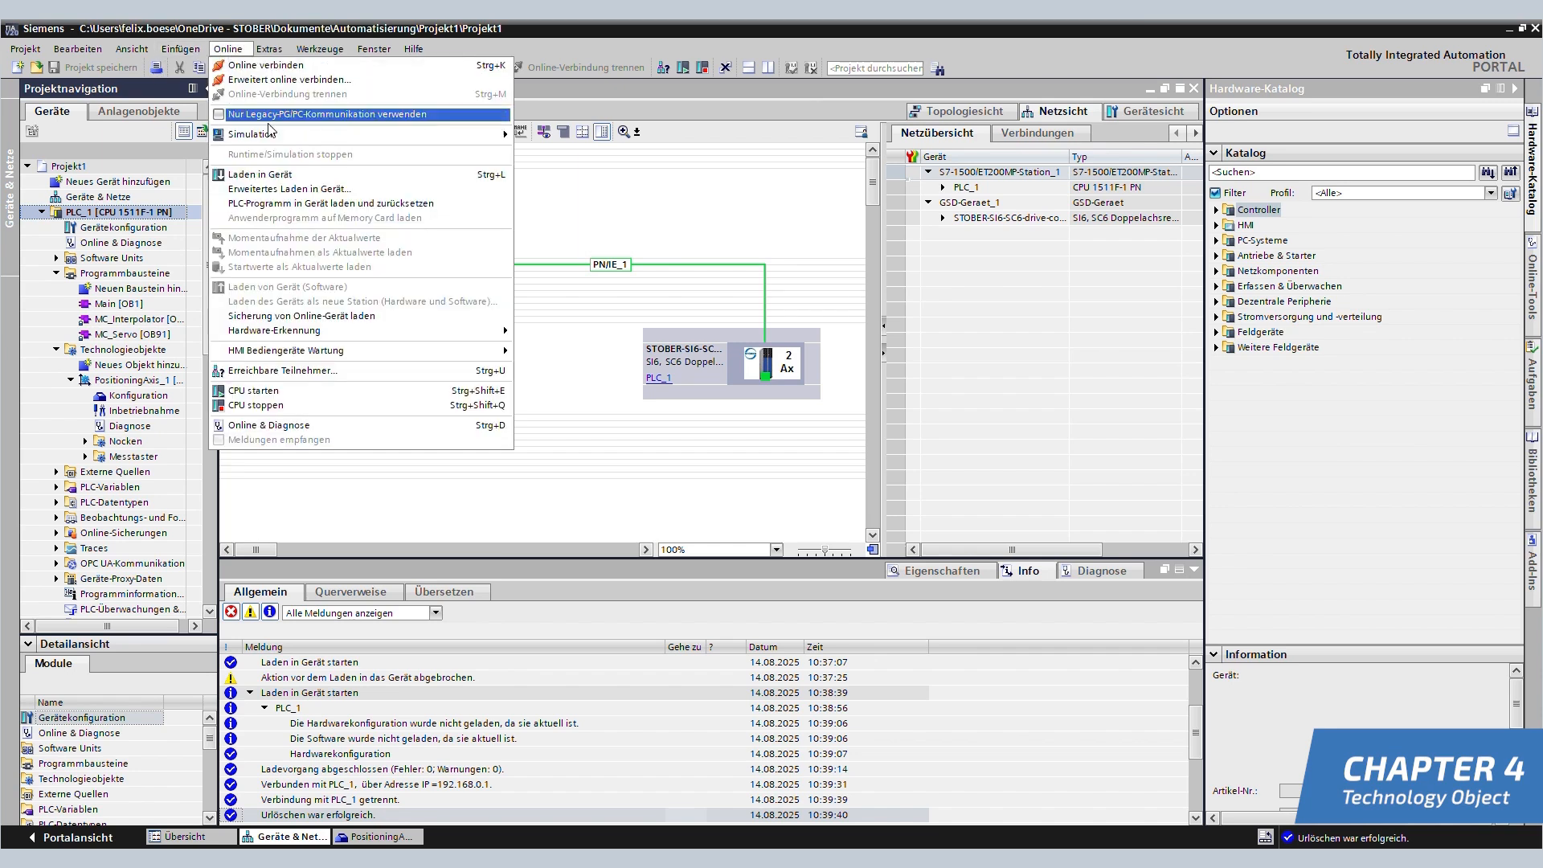
left_click(287, 192)
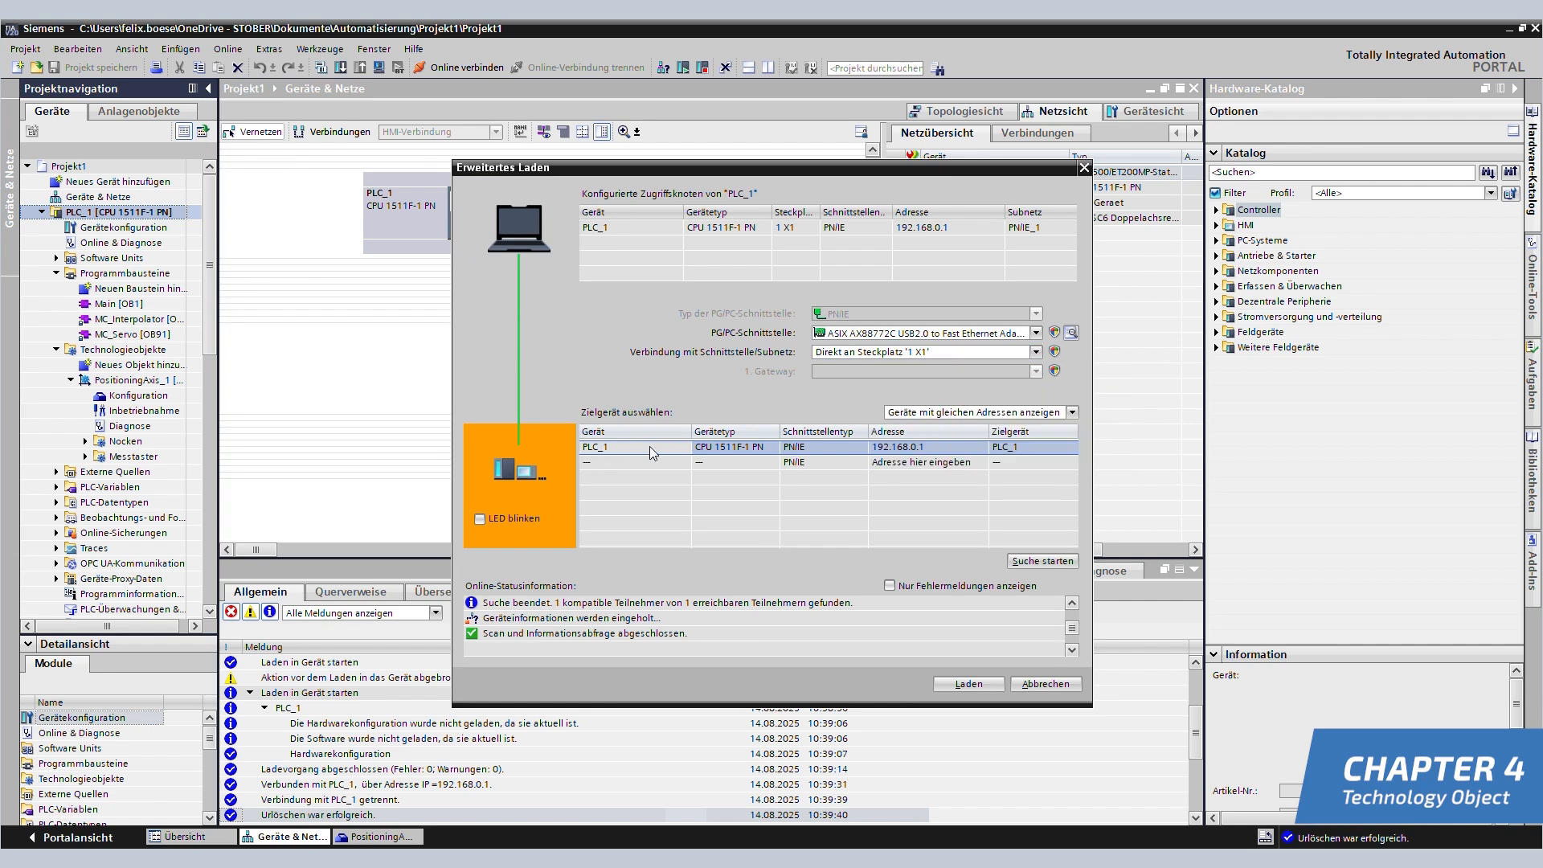
left_click(969, 684)
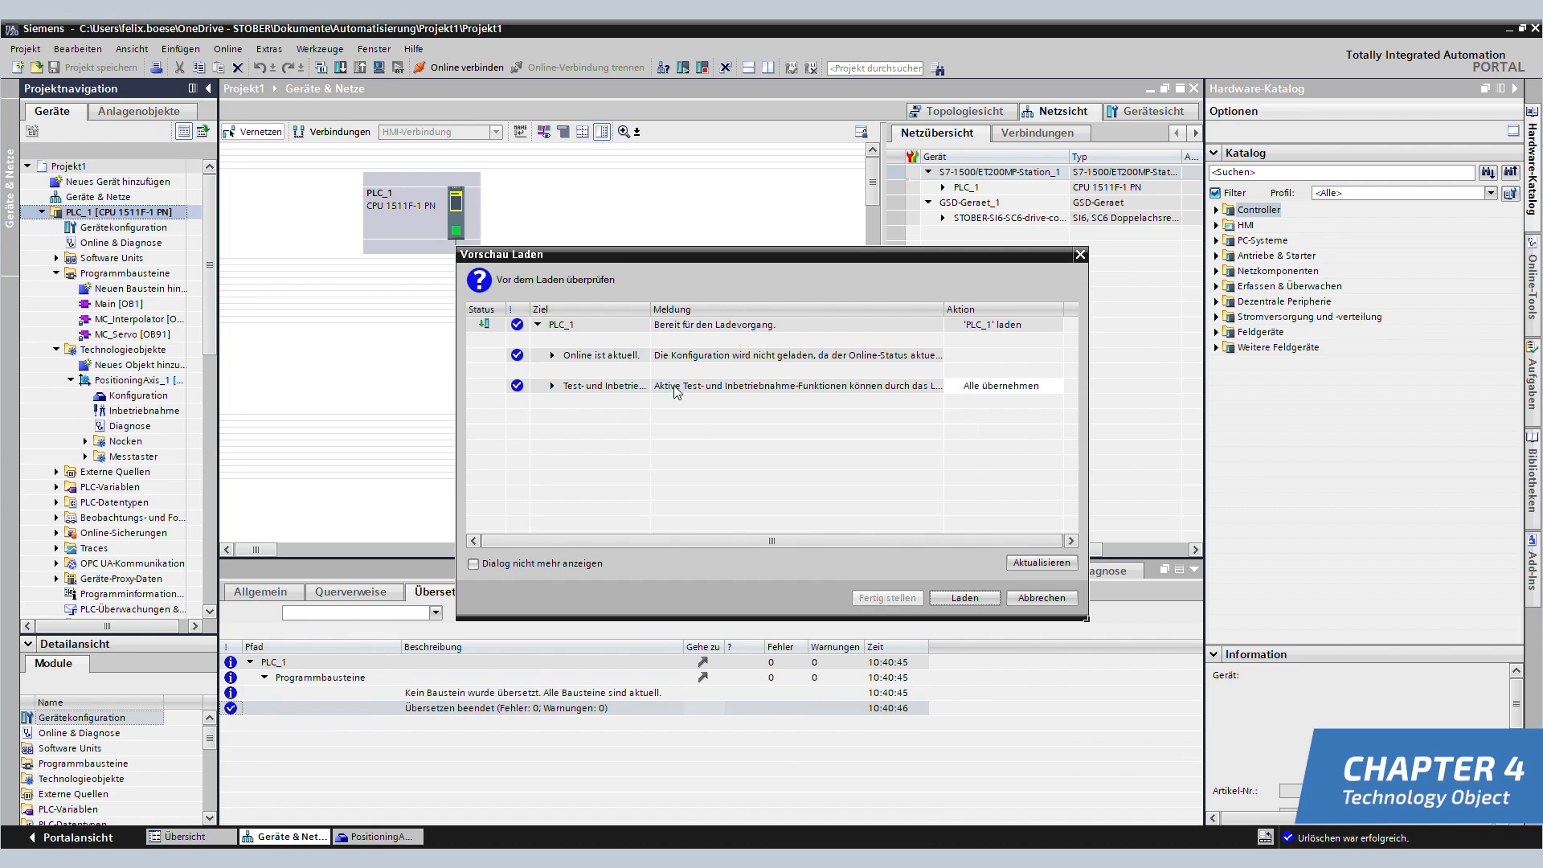
left_click(964, 599)
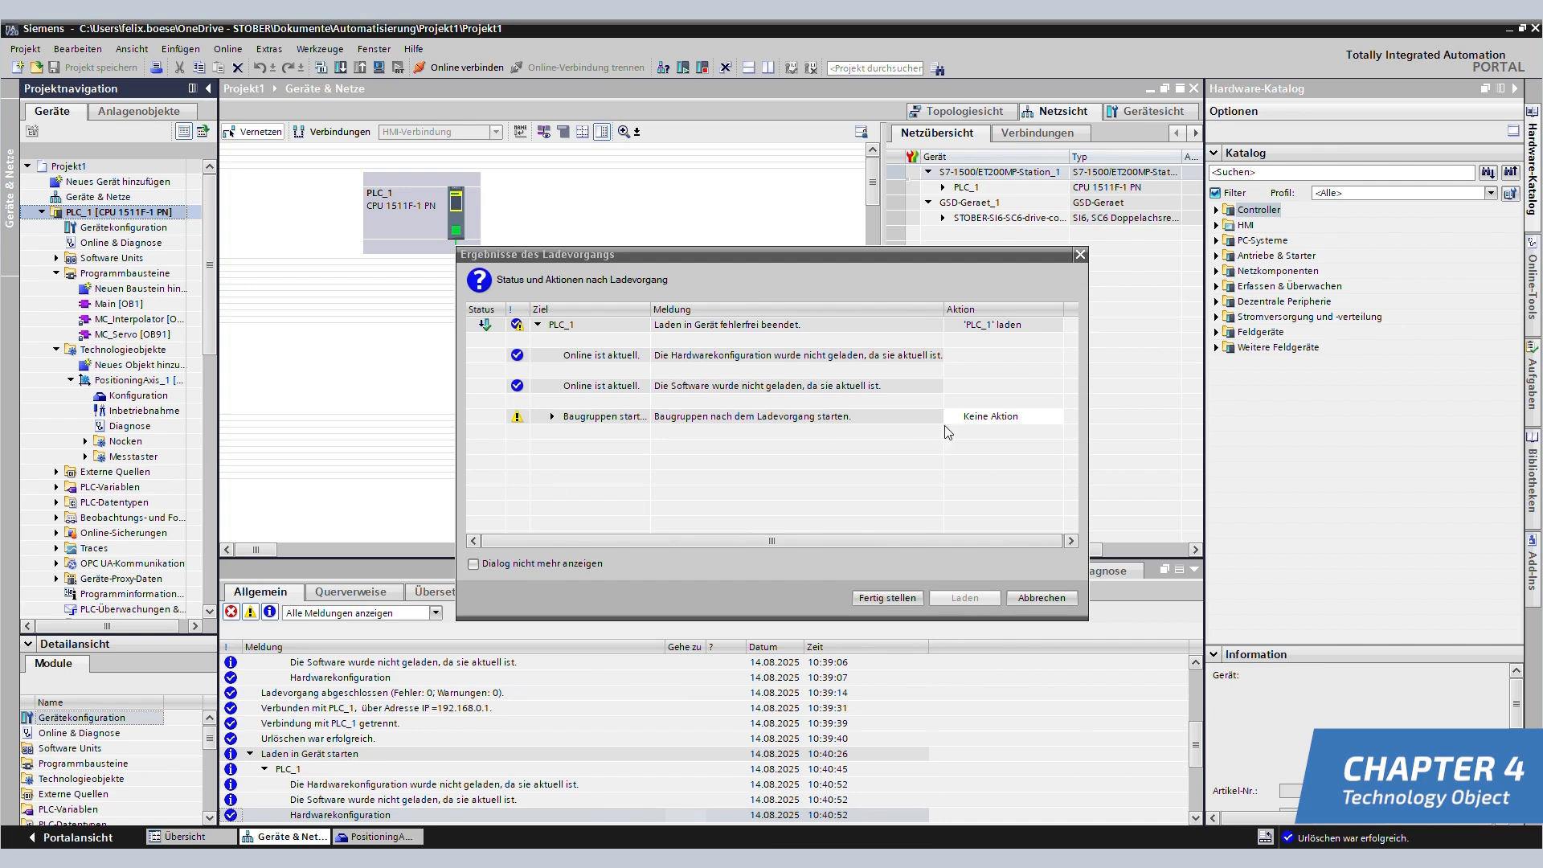
Choose Baugruppe starten as the action after loading and finish the load procedure.
left_click(1029, 417)
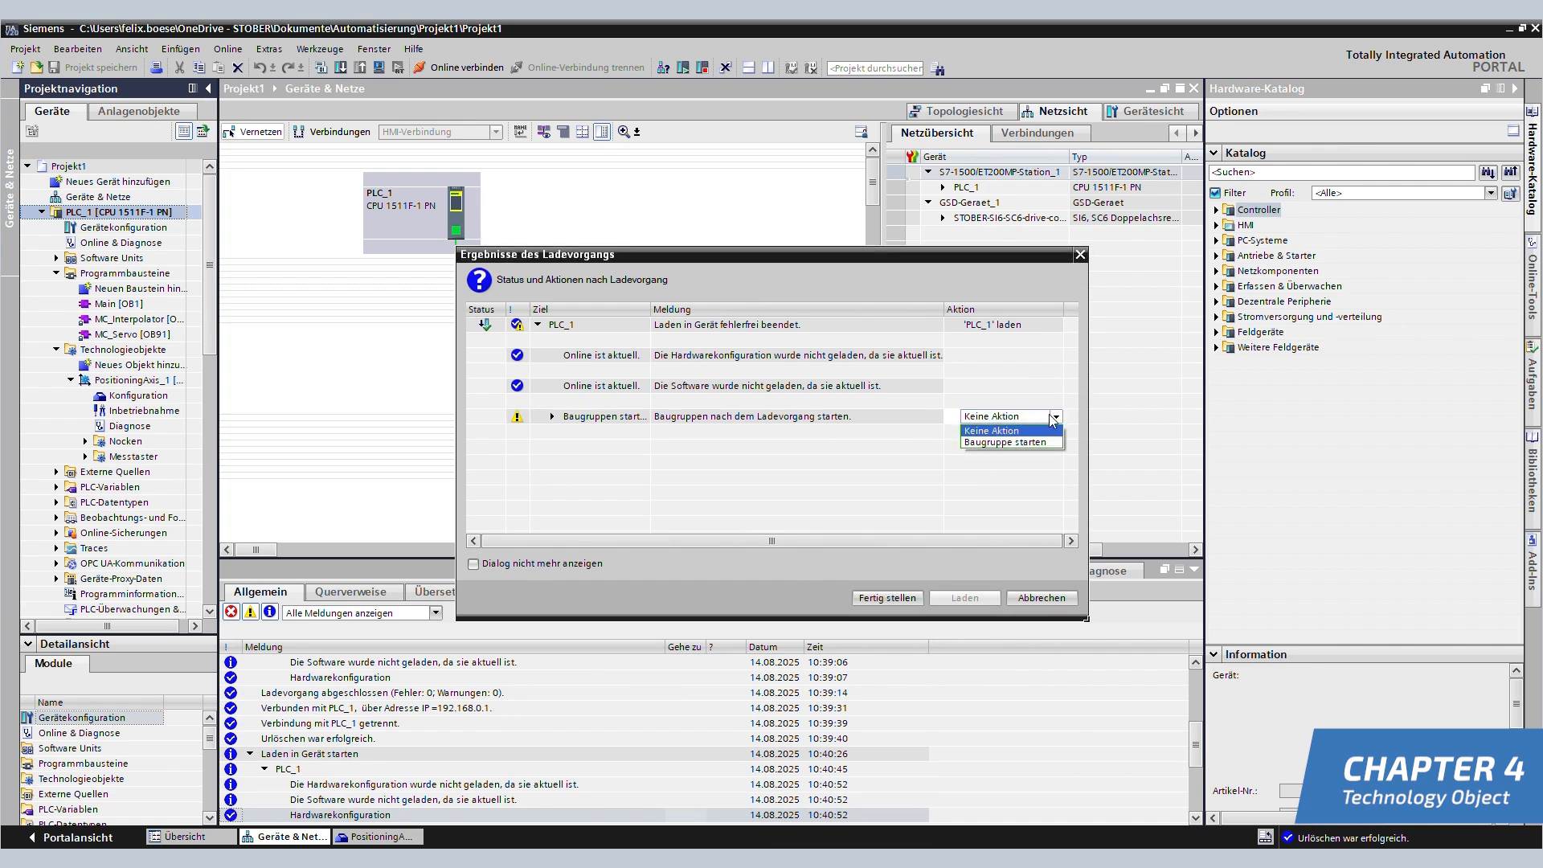
left_click(1014, 442)
left_click(871, 598)
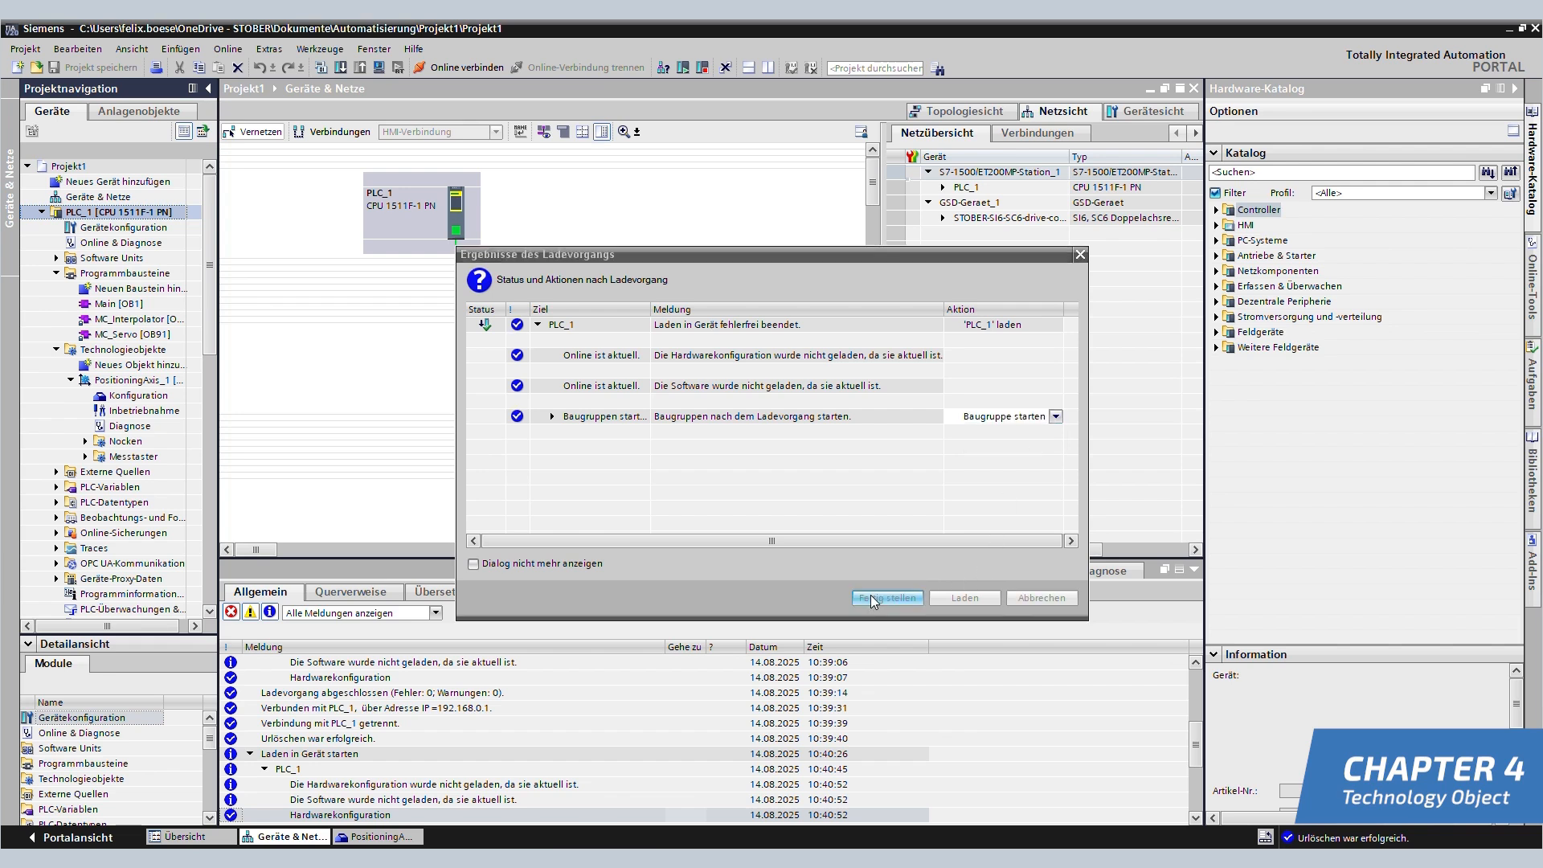